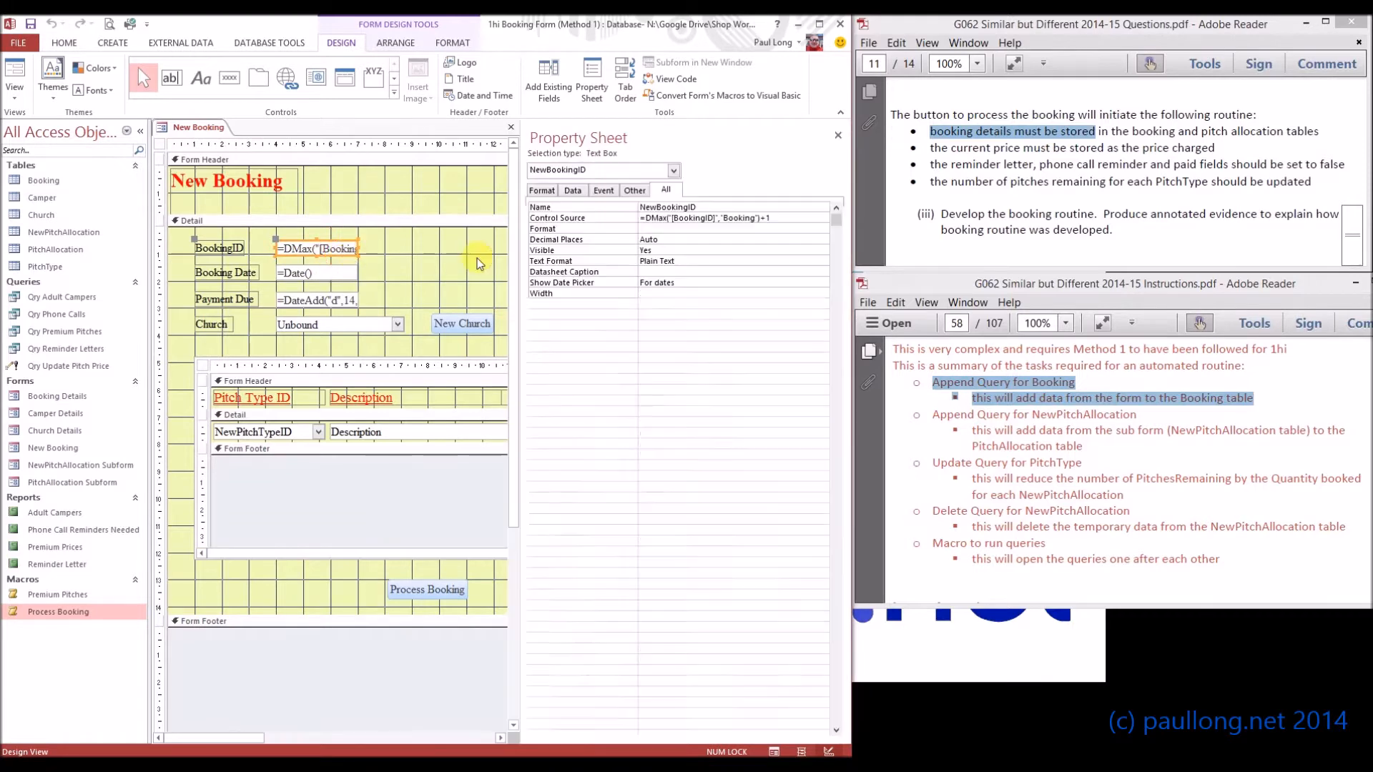
Examine the control names of the BookingID, Booking Date, Payment Due and Church fields in their properties, and close the property sheet.
click(671, 192)
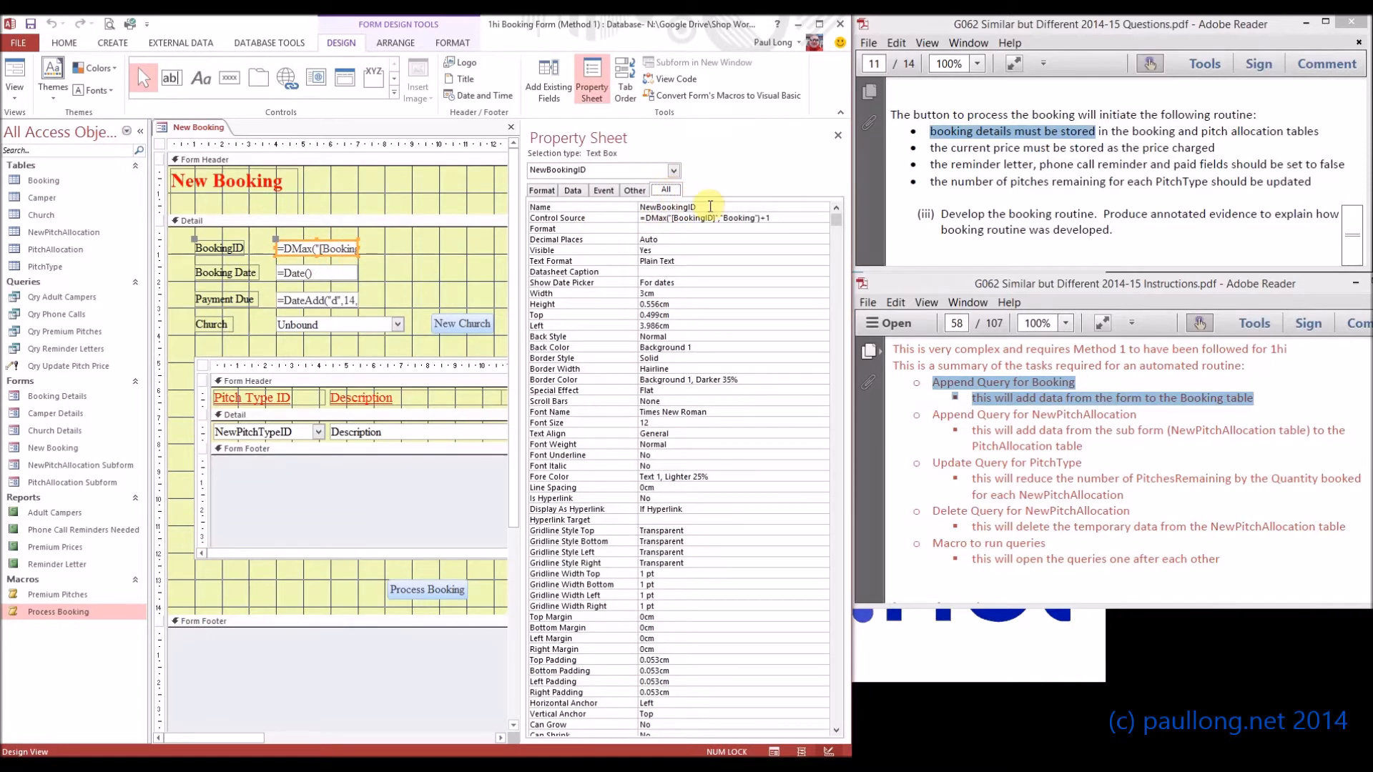
click(334, 278)
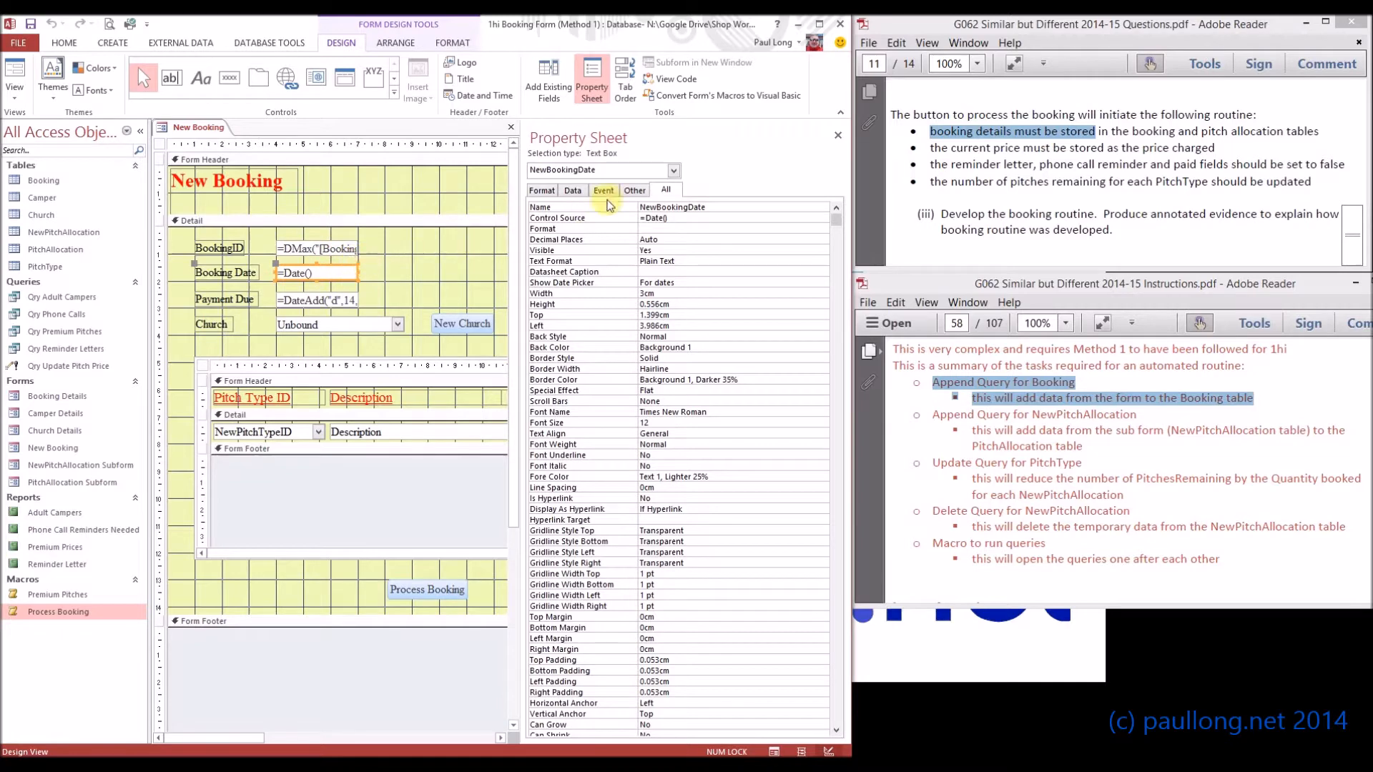
click(315, 300)
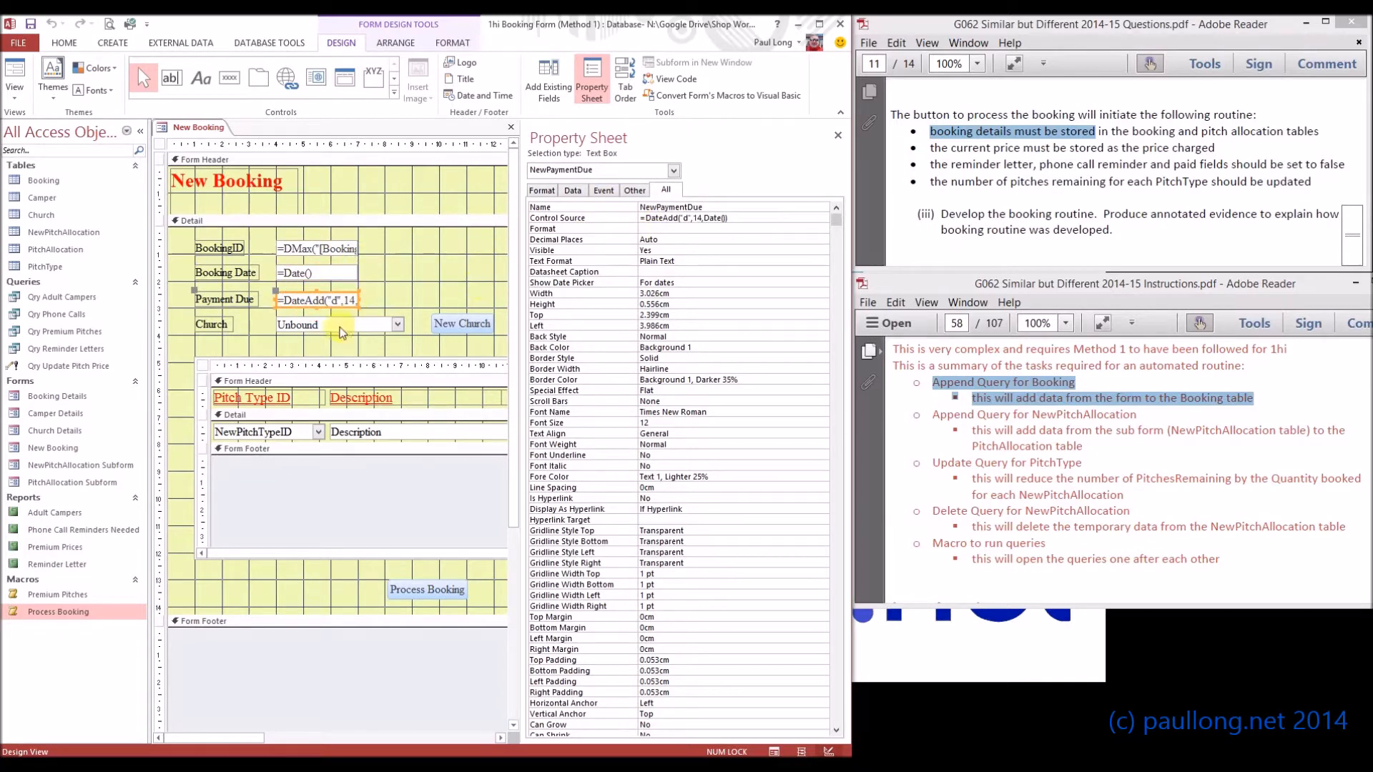
click(351, 324)
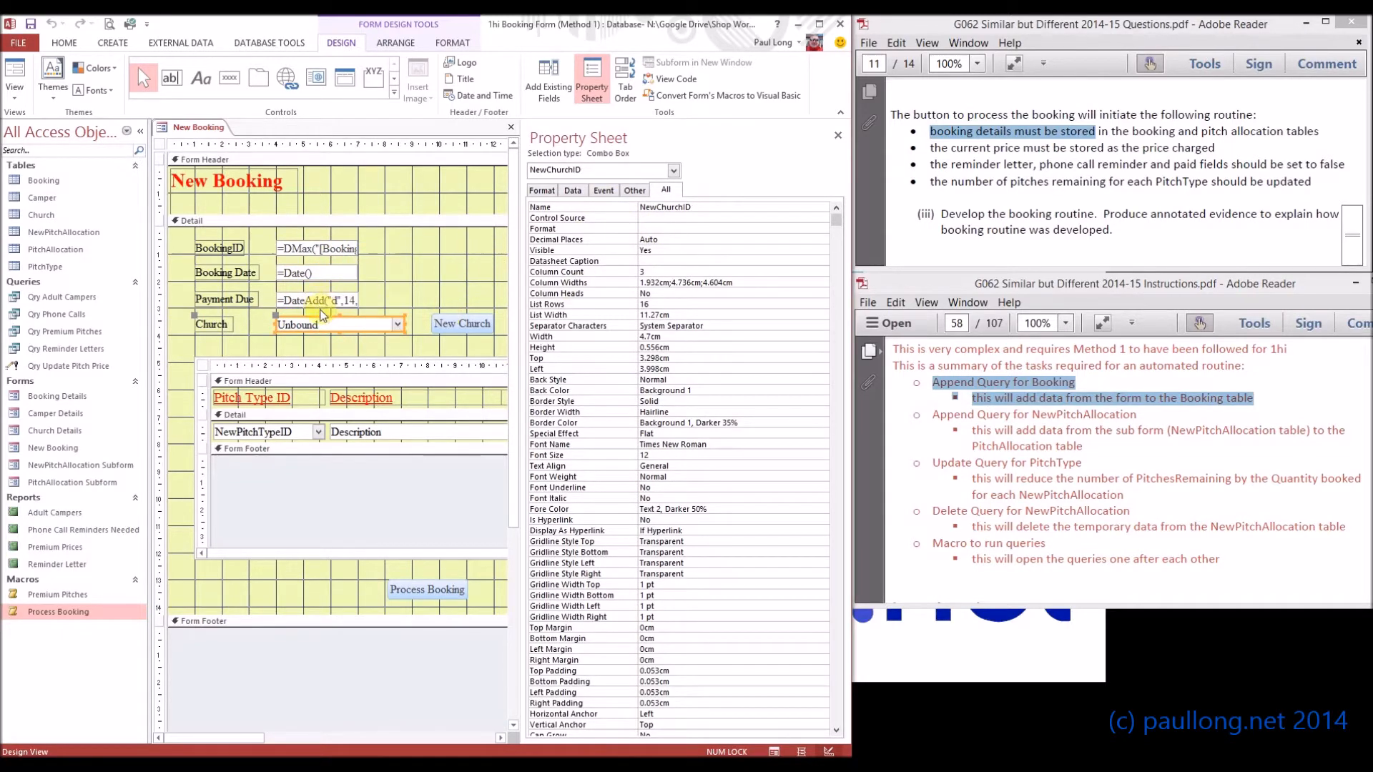
click(839, 137)
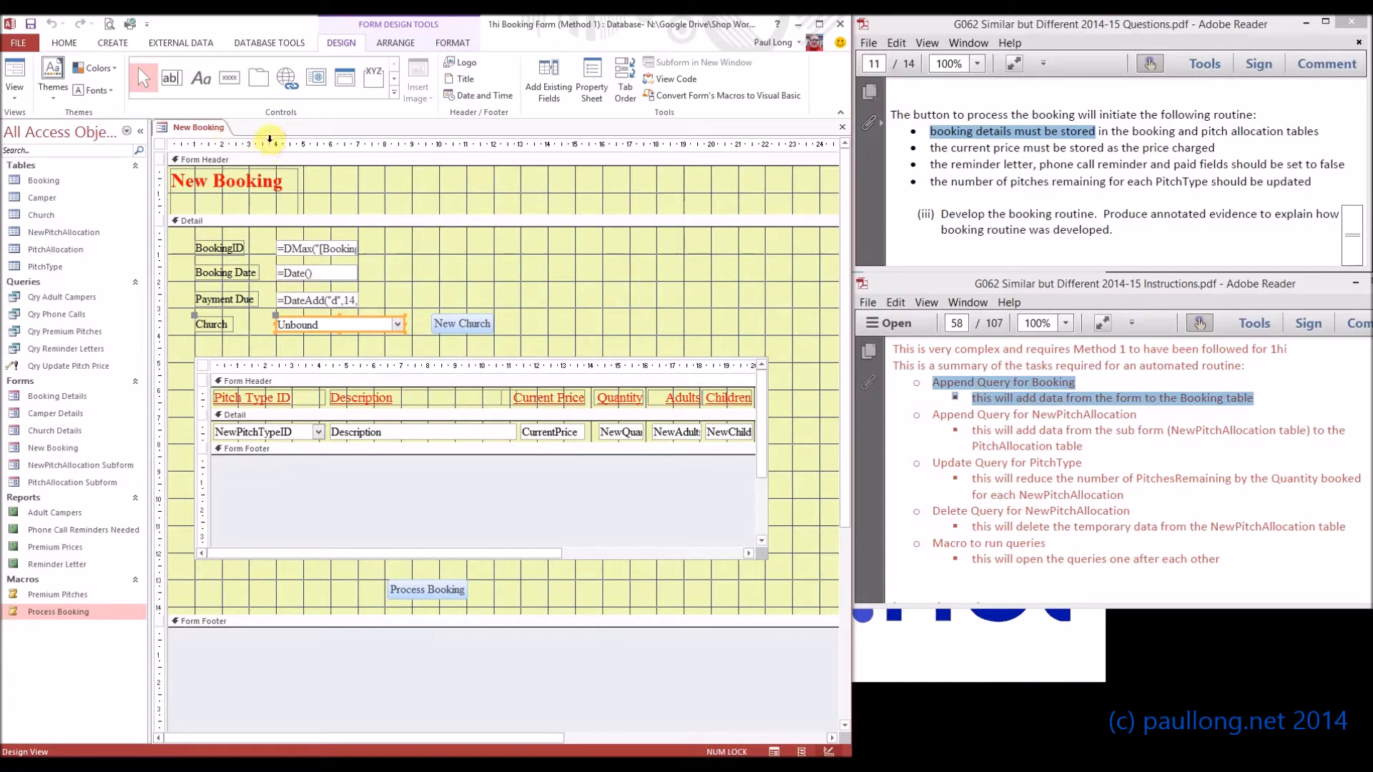
Create a blank query in design view without adding any tables, enlarge its design grid area, and save it as Qry Append Booking.
click(119, 43)
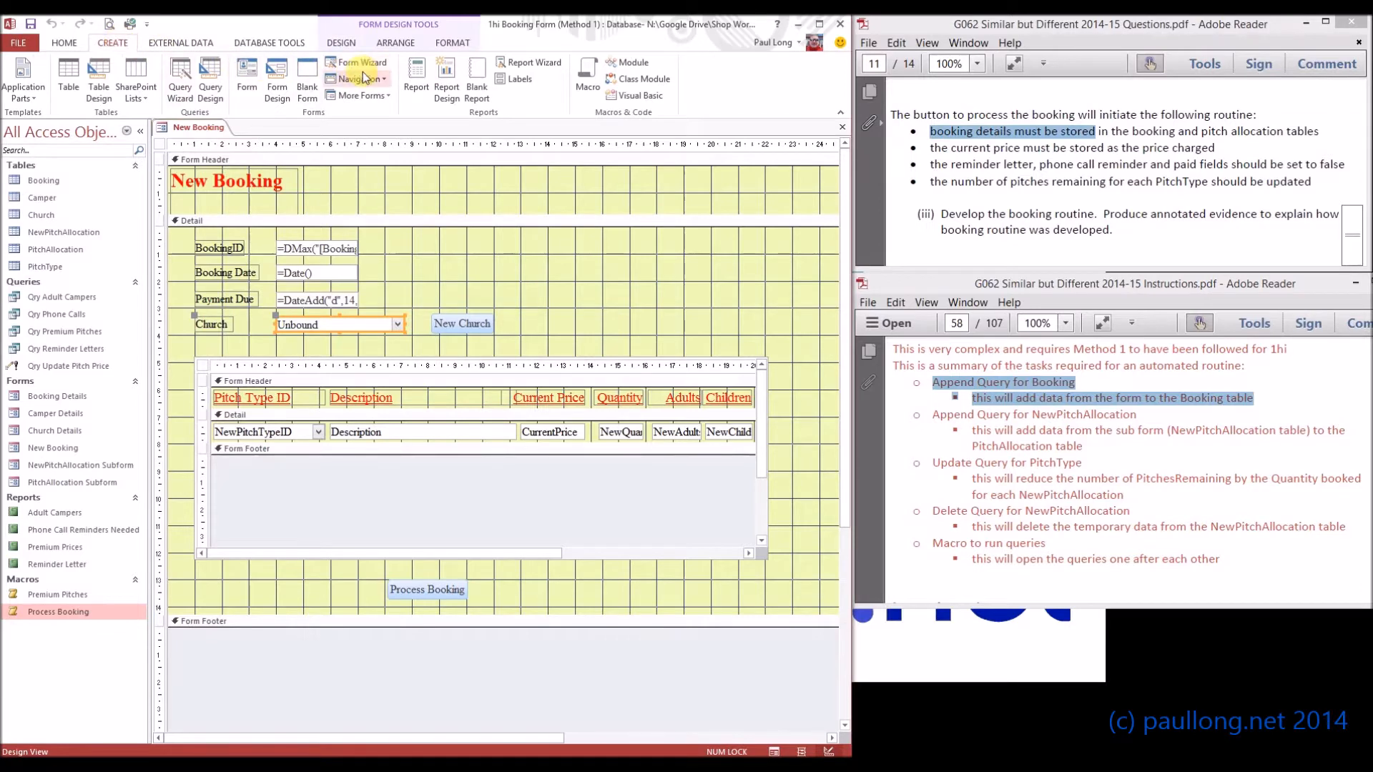
click(213, 89)
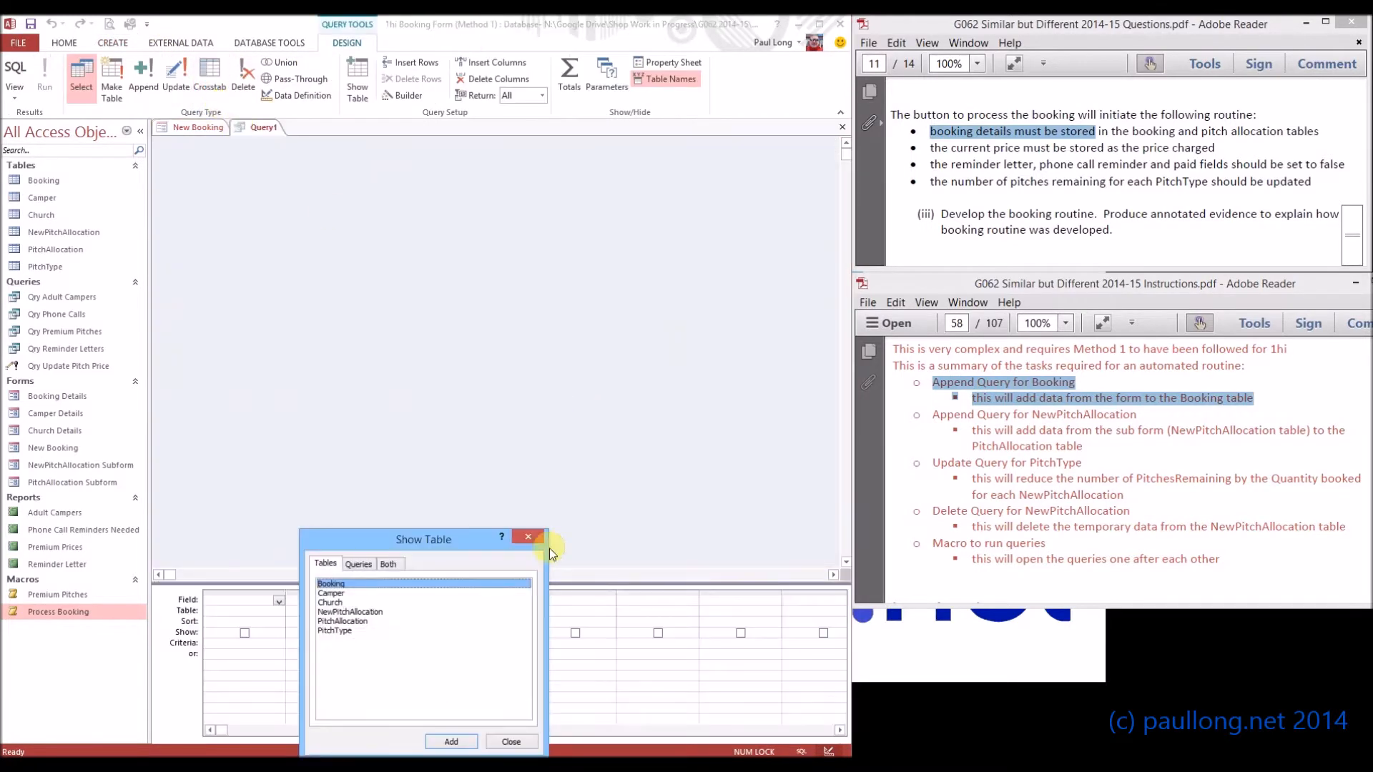
drag(422, 539, 514, 344)
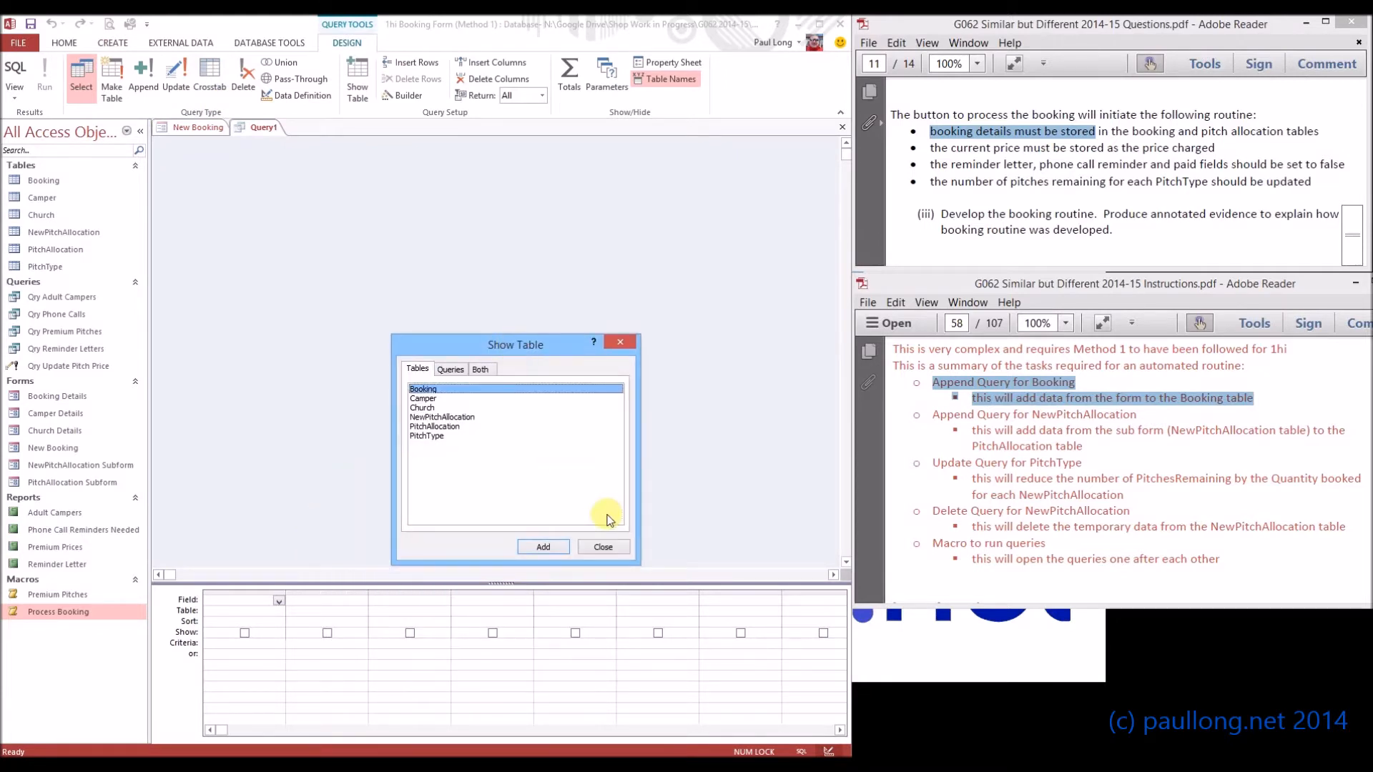
click(603, 547)
drag(581, 585, 590, 246)
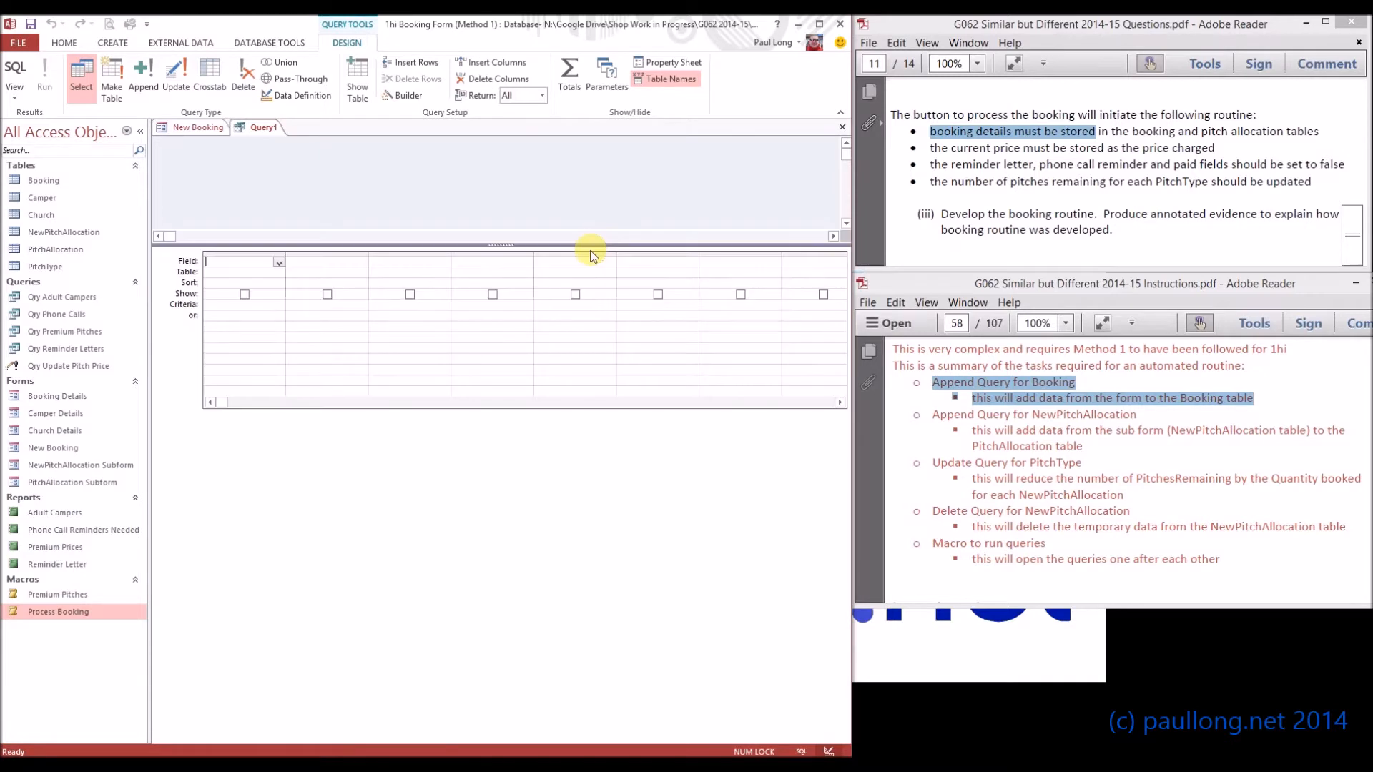
click(29, 29)
text(Qry Append Booking)
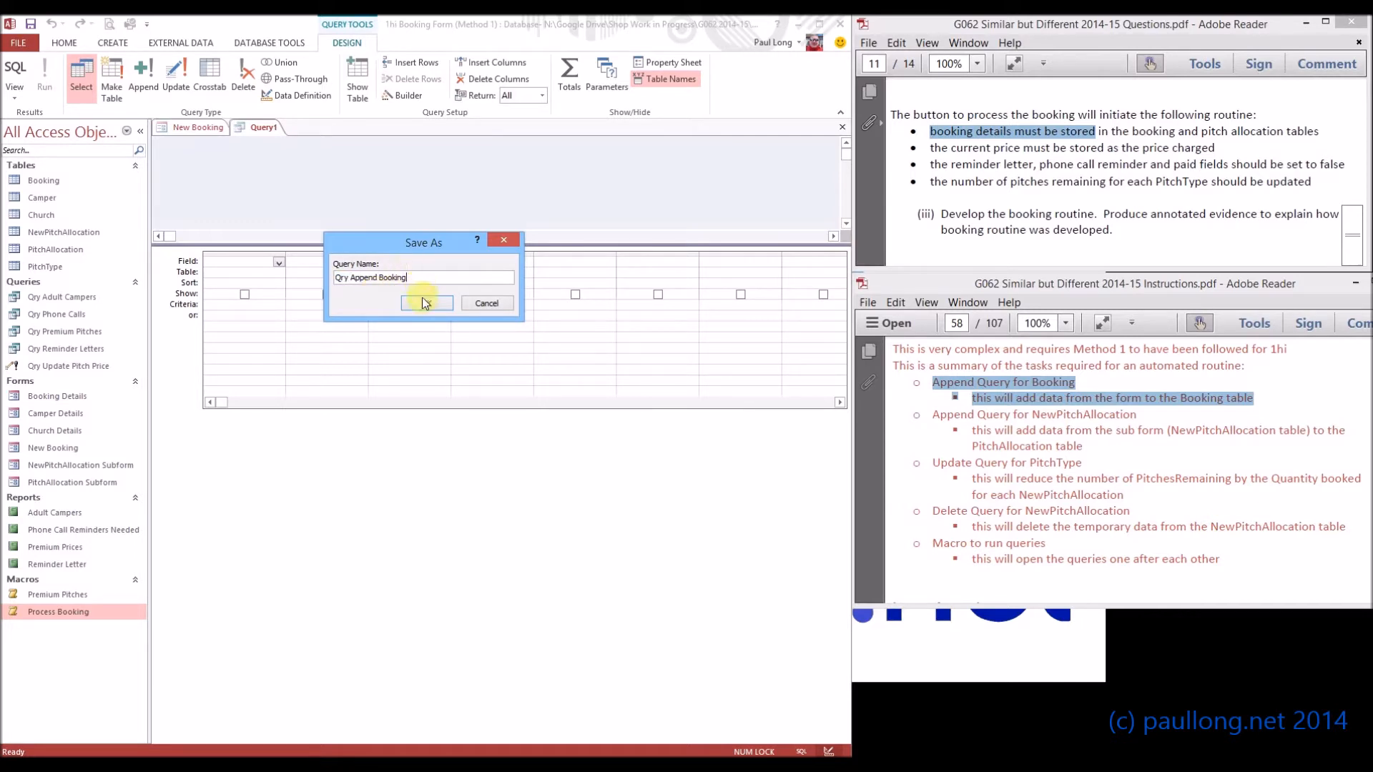
click(425, 303)
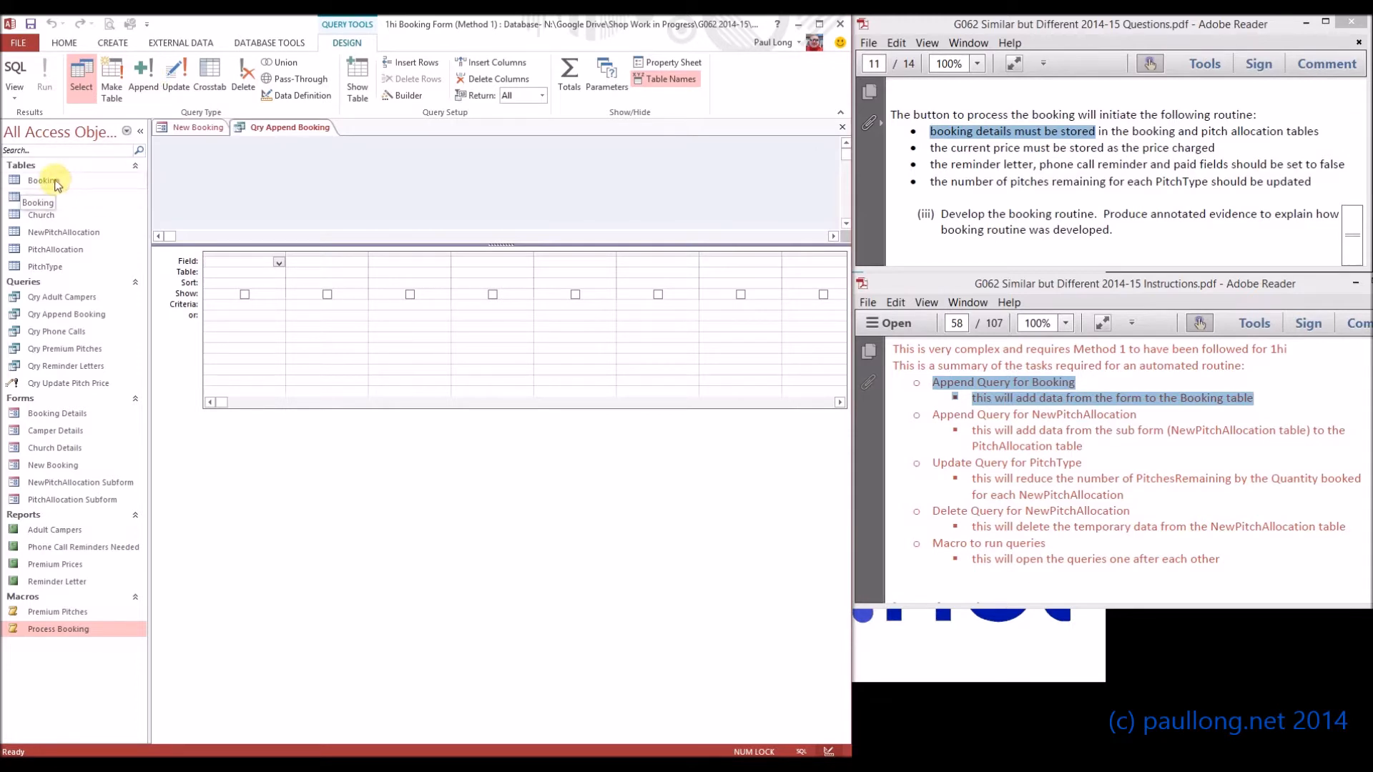
Convert the query to an append query that adds records to the Booking table in the current database.
click(138, 80)
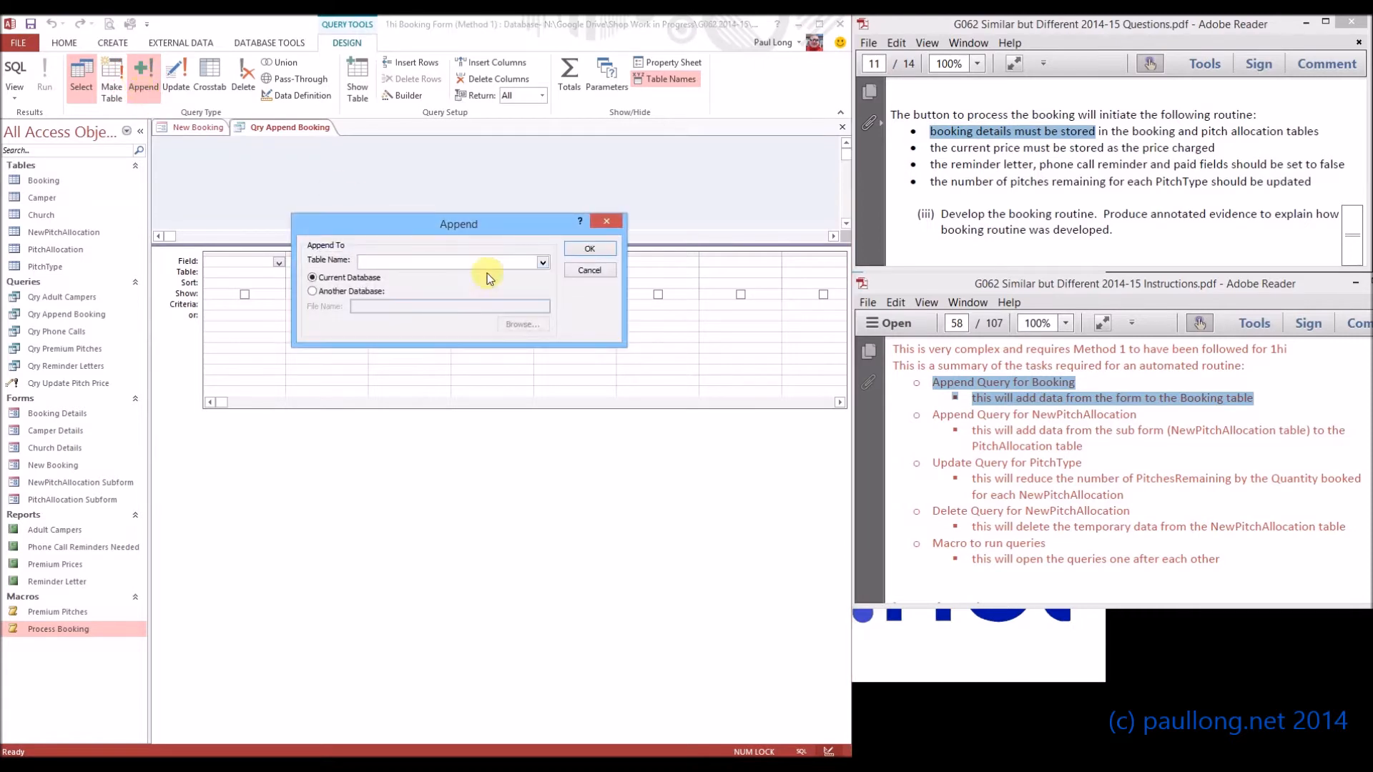
click(543, 263)
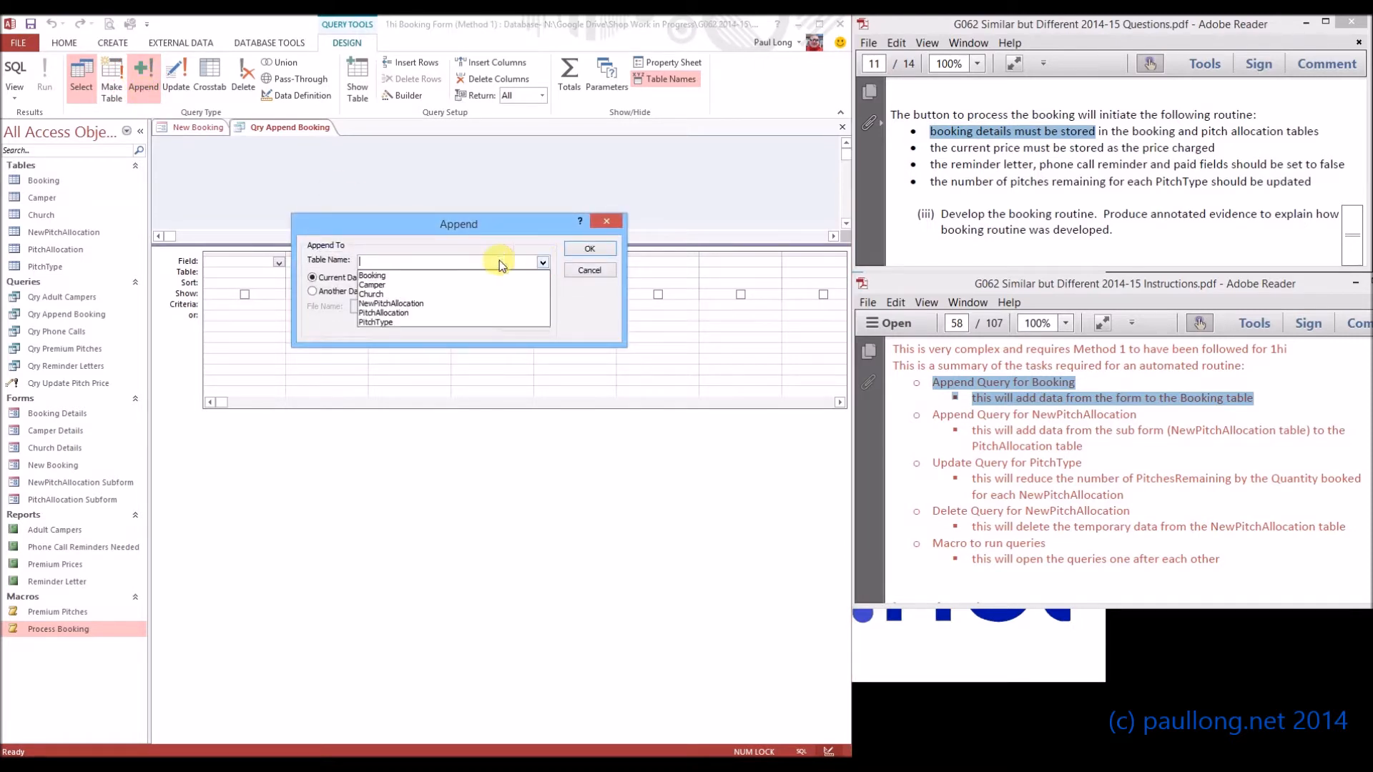
click(372, 276)
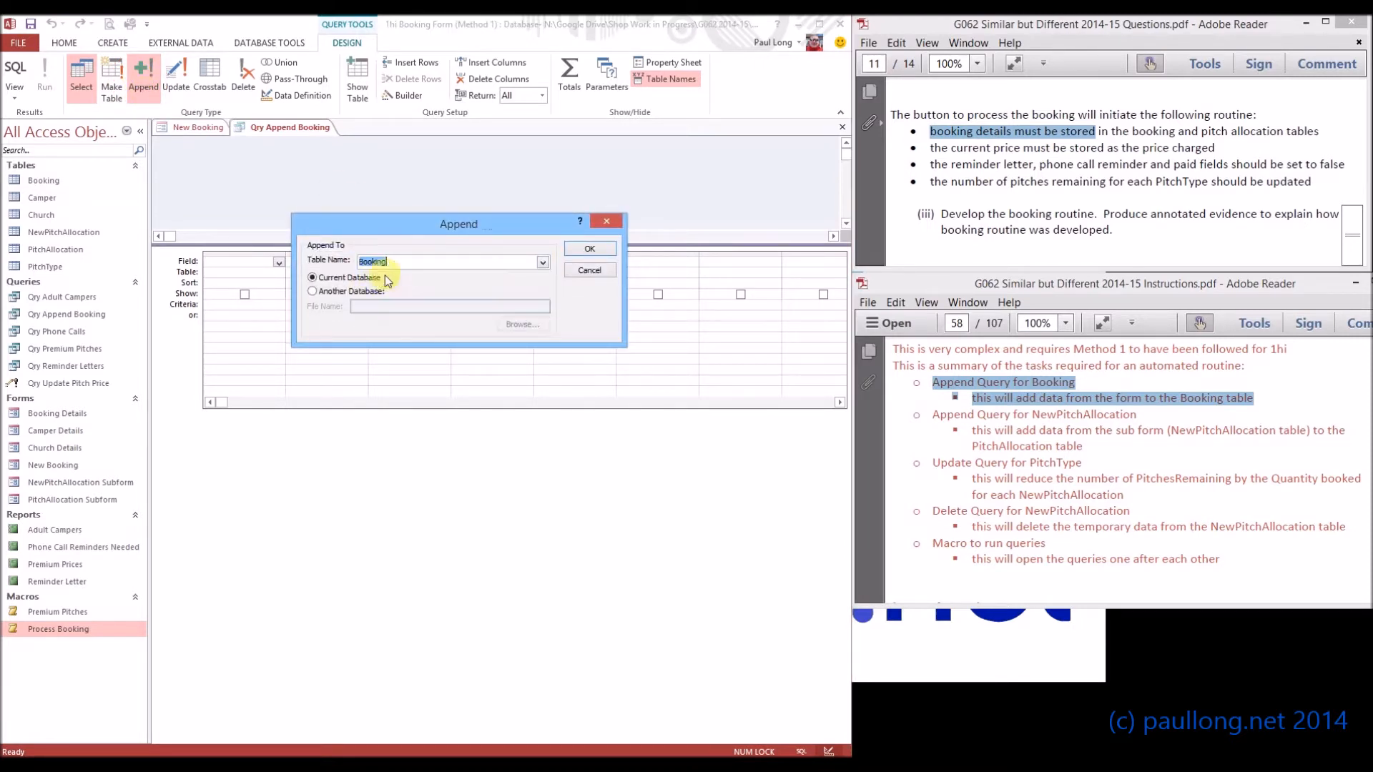
click(590, 251)
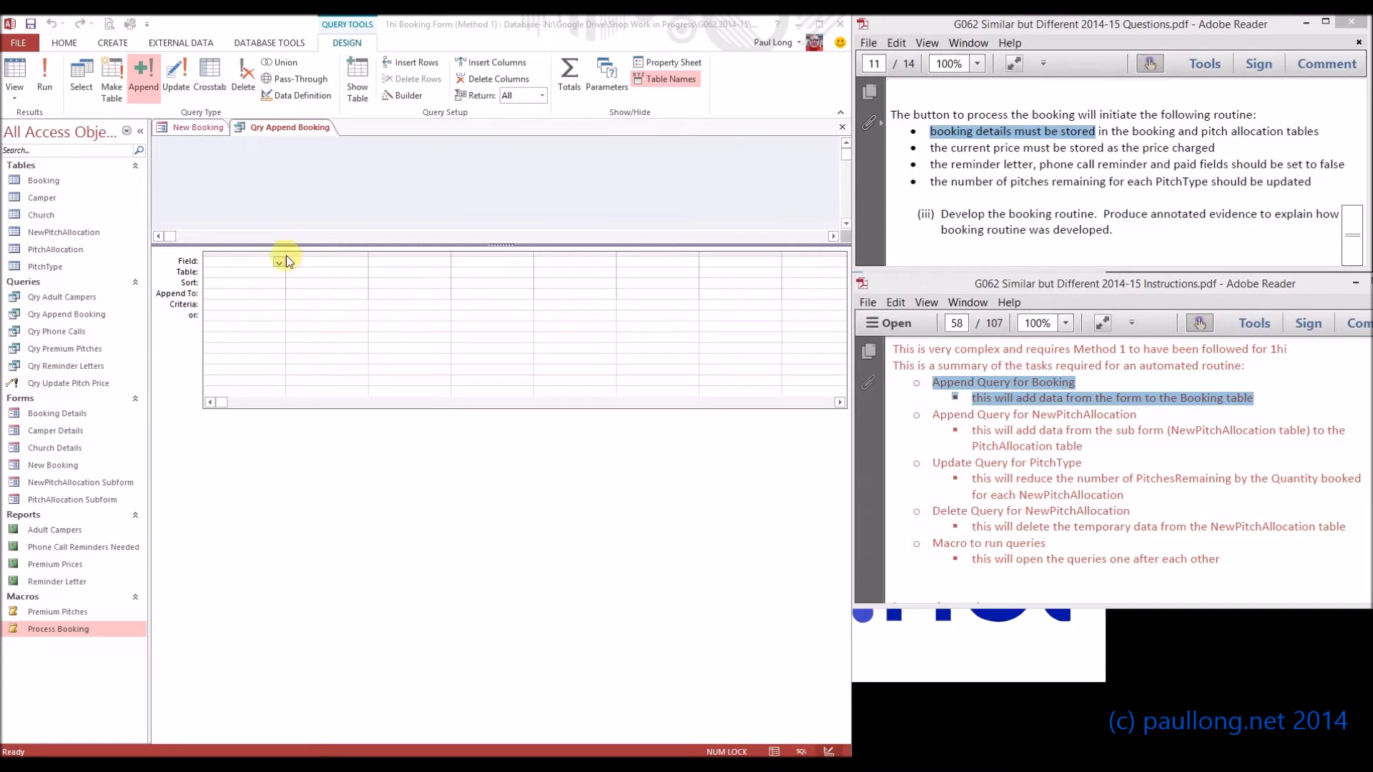
Widen the first query column and enter the field expression QryNewBookingID: [Forms]![New Booking]![NewBookingID].
drag(286, 256, 439, 259)
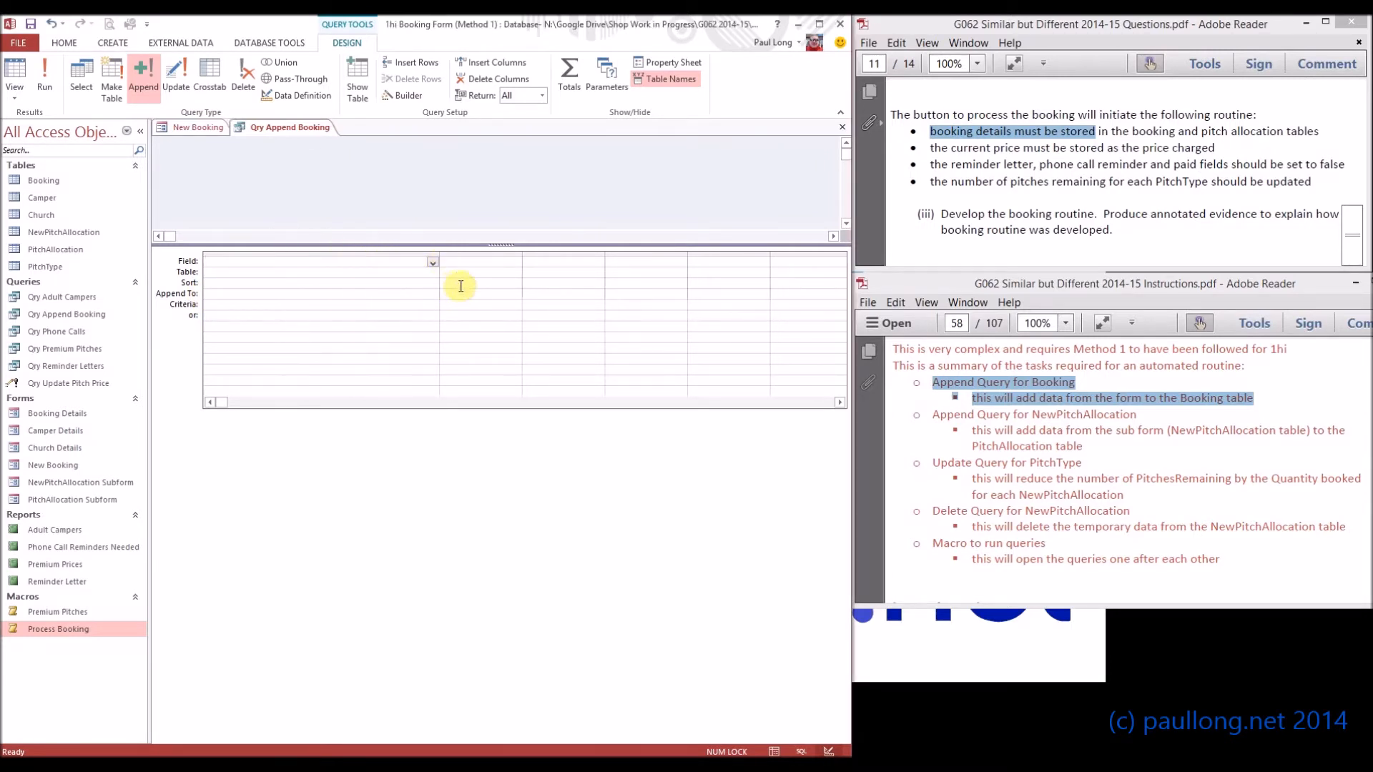
drag(439, 256, 463, 257)
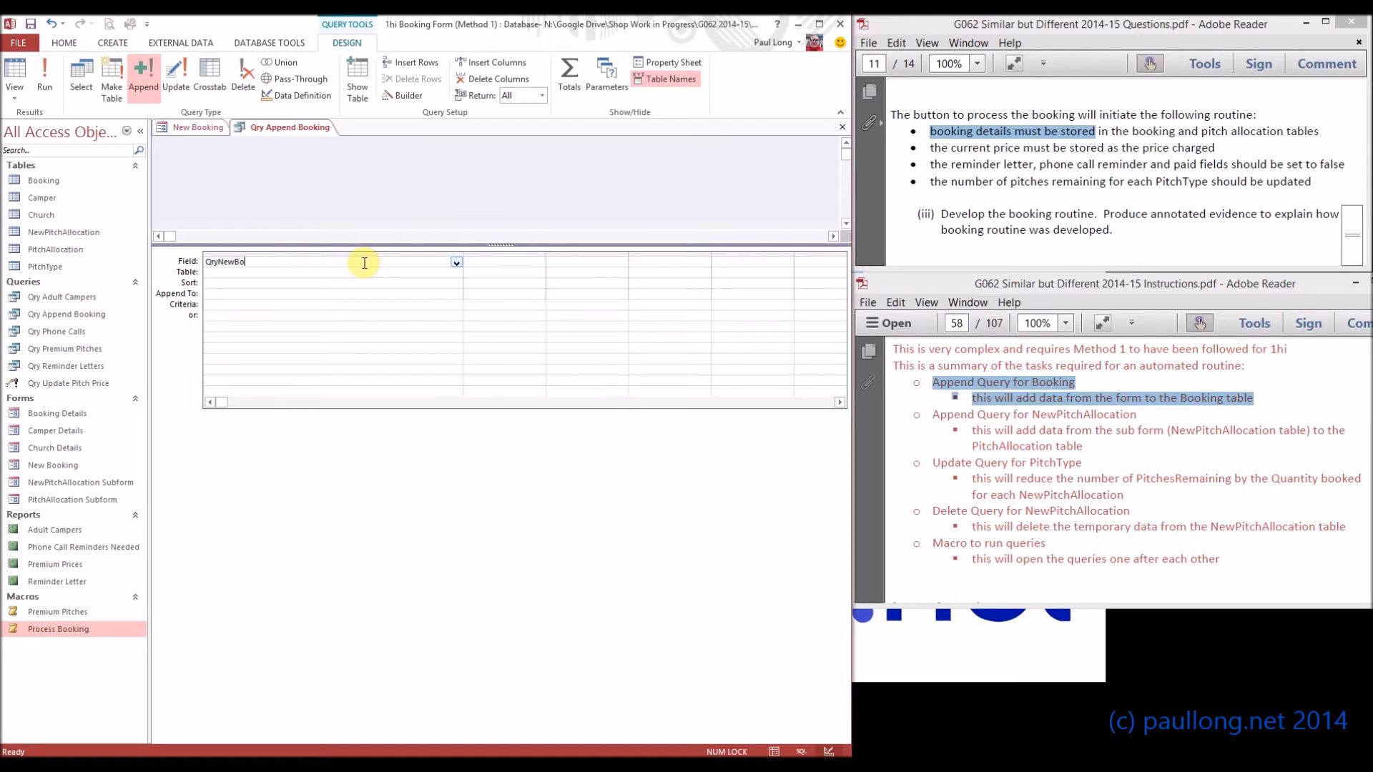
text(kingID: [Forms]![New Booking]![NewBookingID)
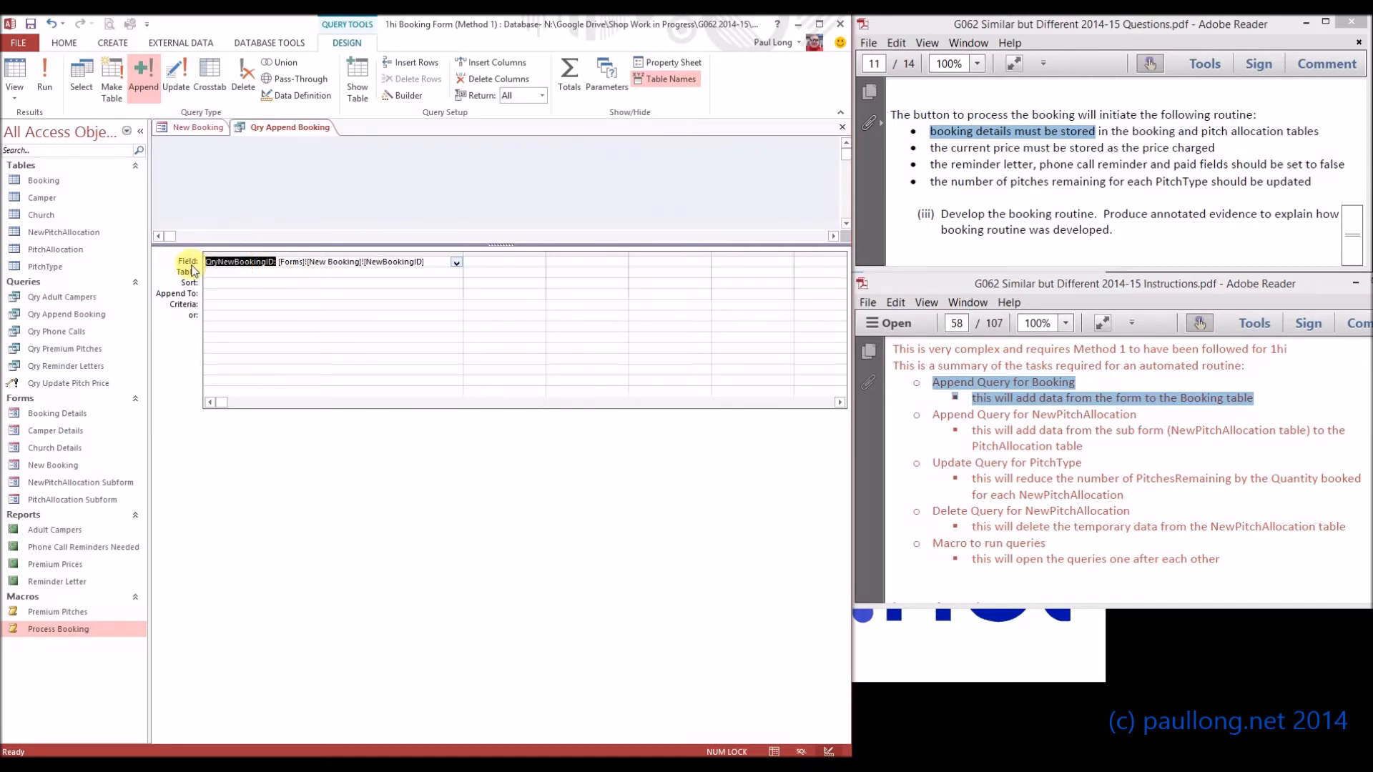
drag(194, 263, 278, 262)
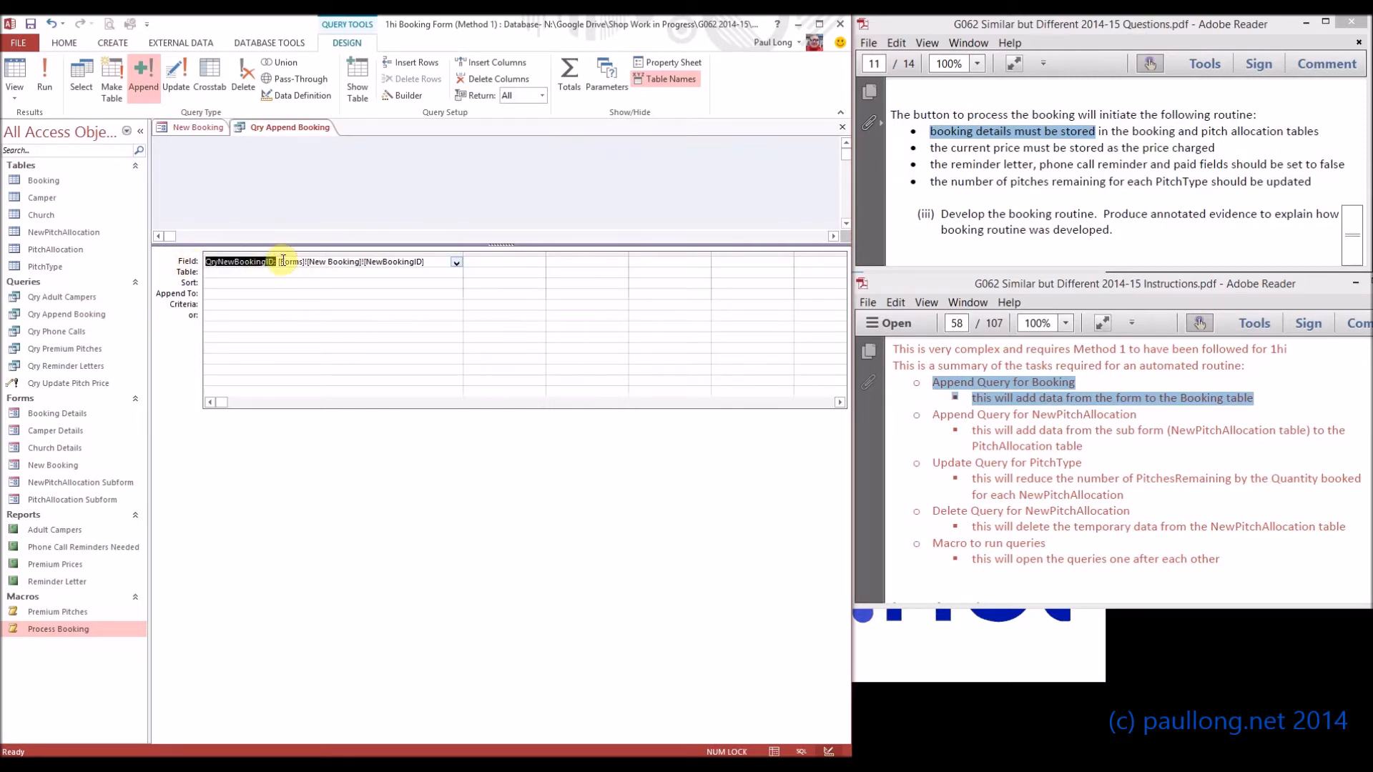
double_click(293, 261)
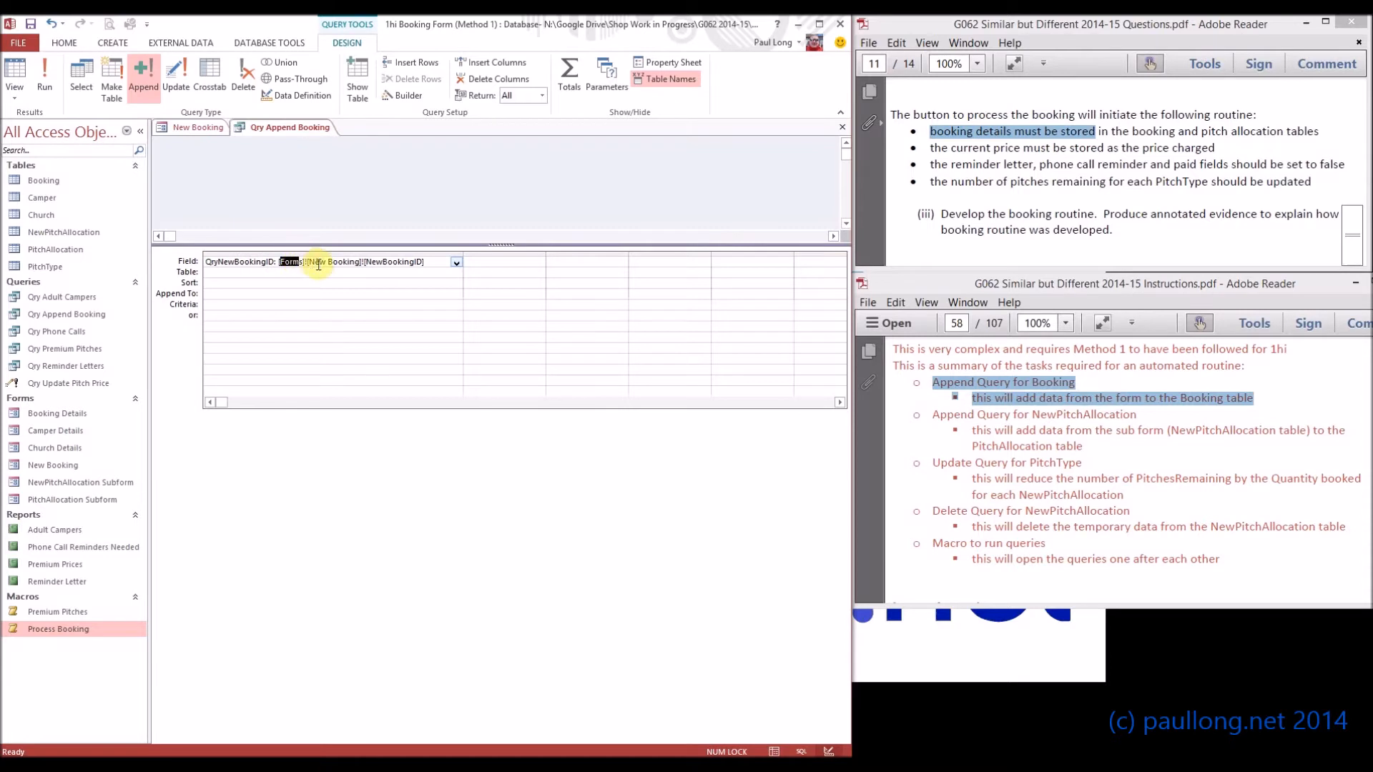
drag(309, 262, 423, 262)
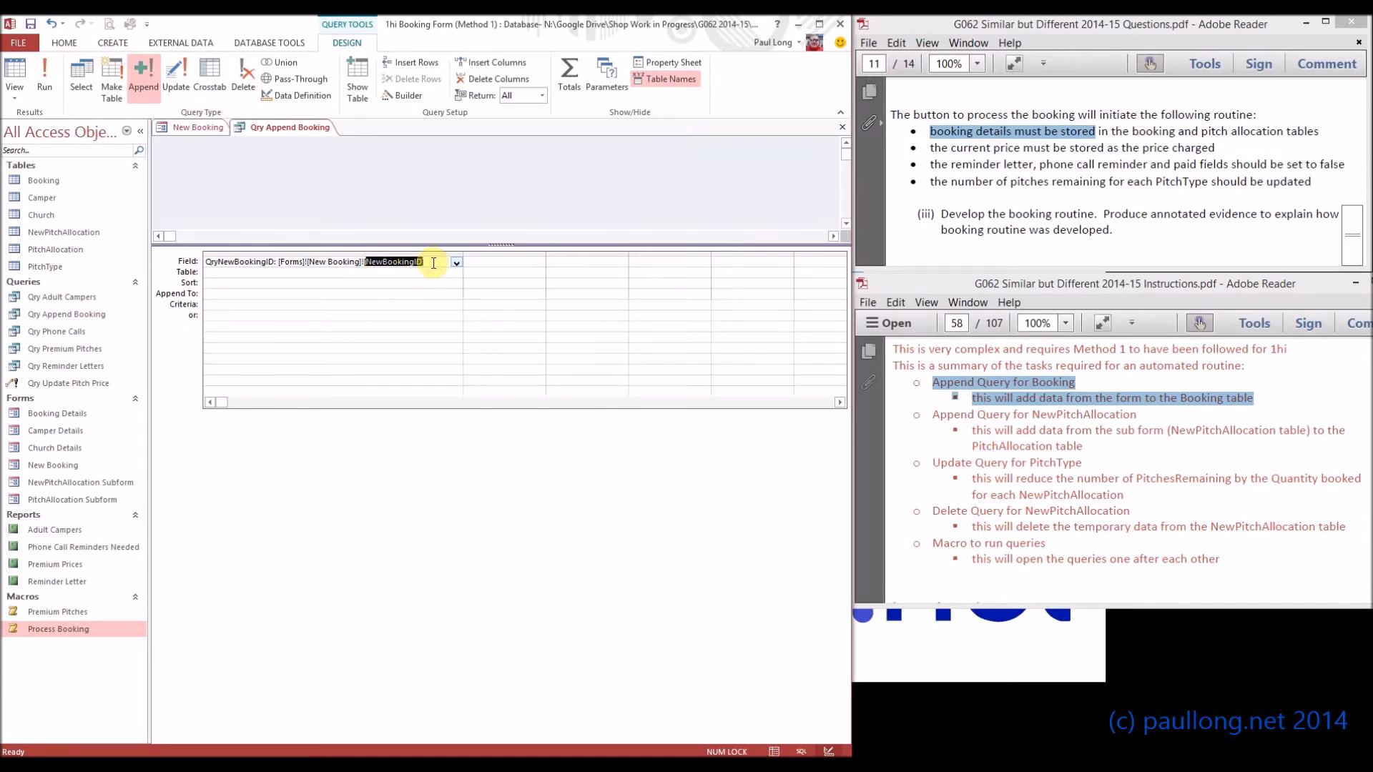
click(436, 263)
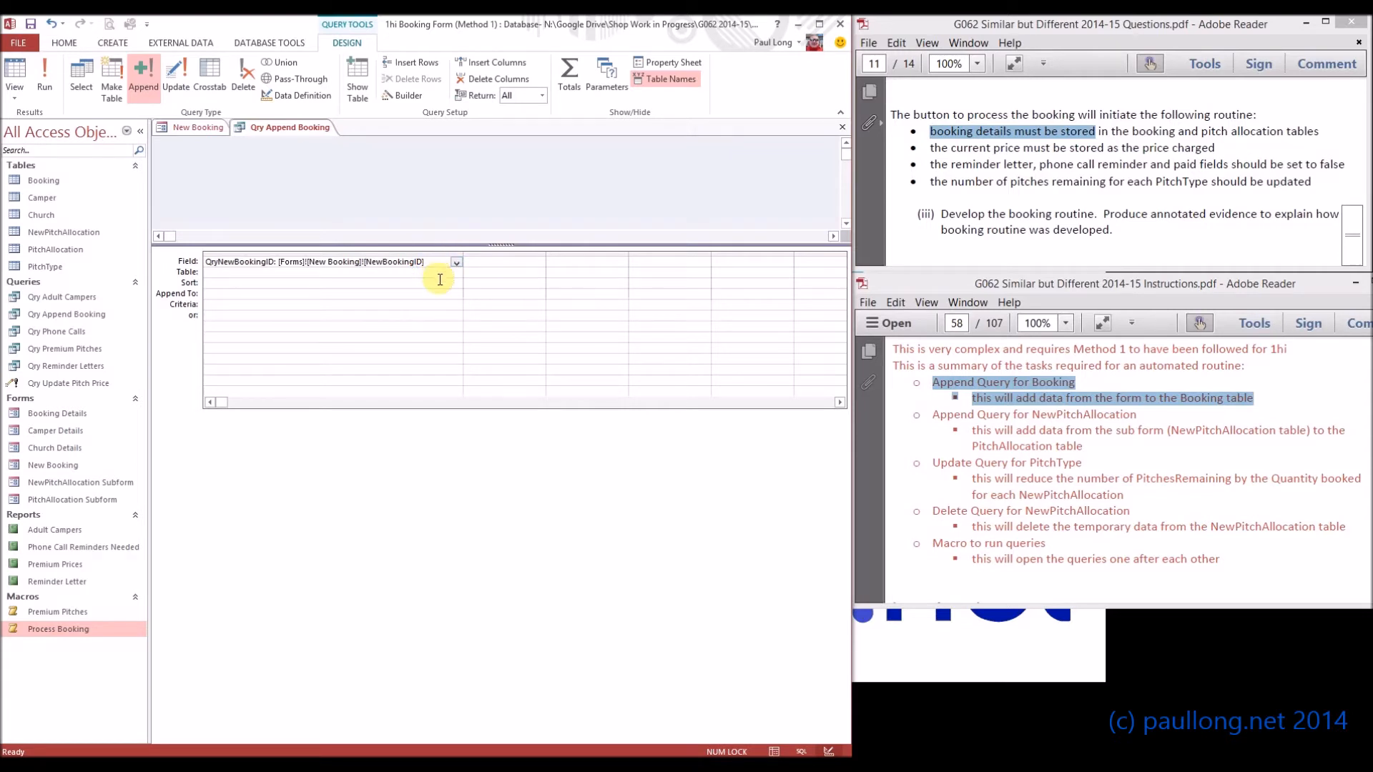
key(Return)
Set the QryNewBookingID column to append to the BookingID field and save the query.
click(228, 295)
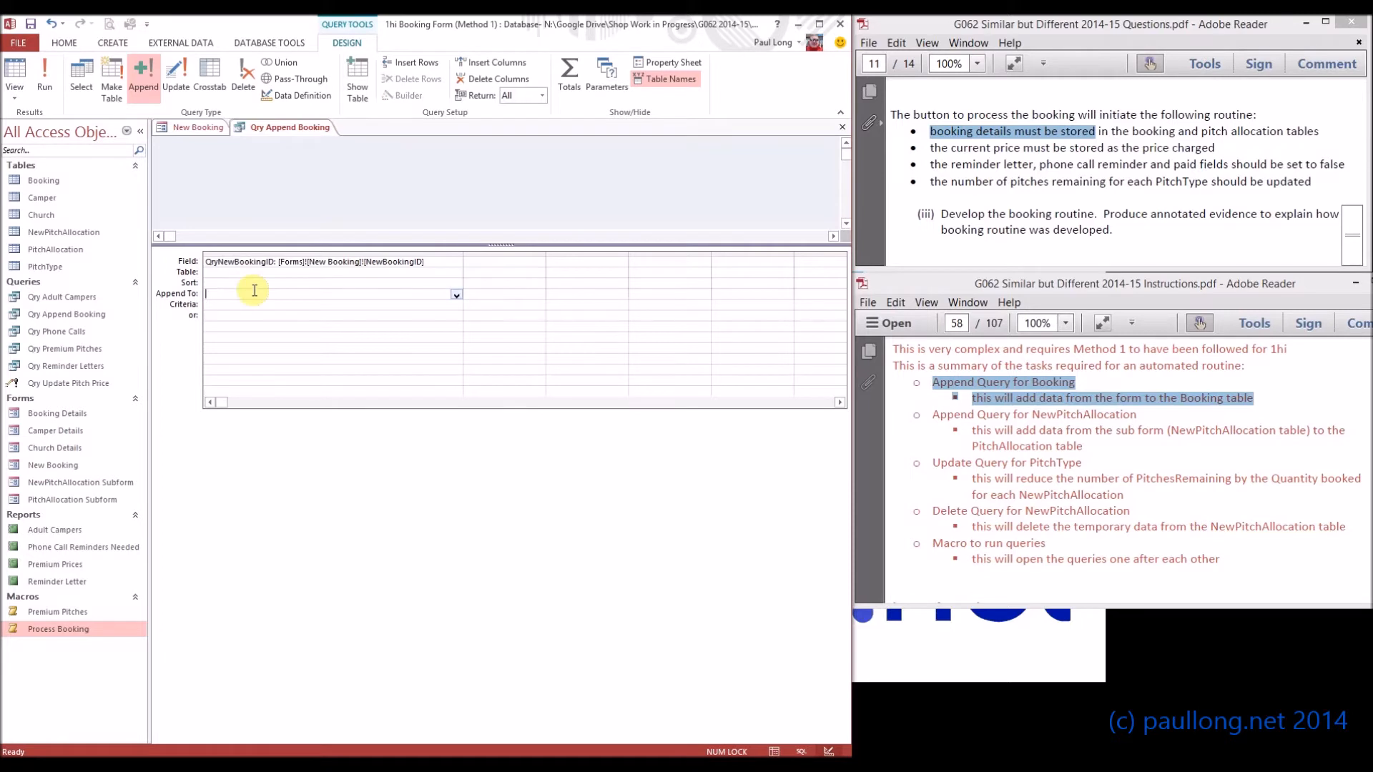
click(457, 294)
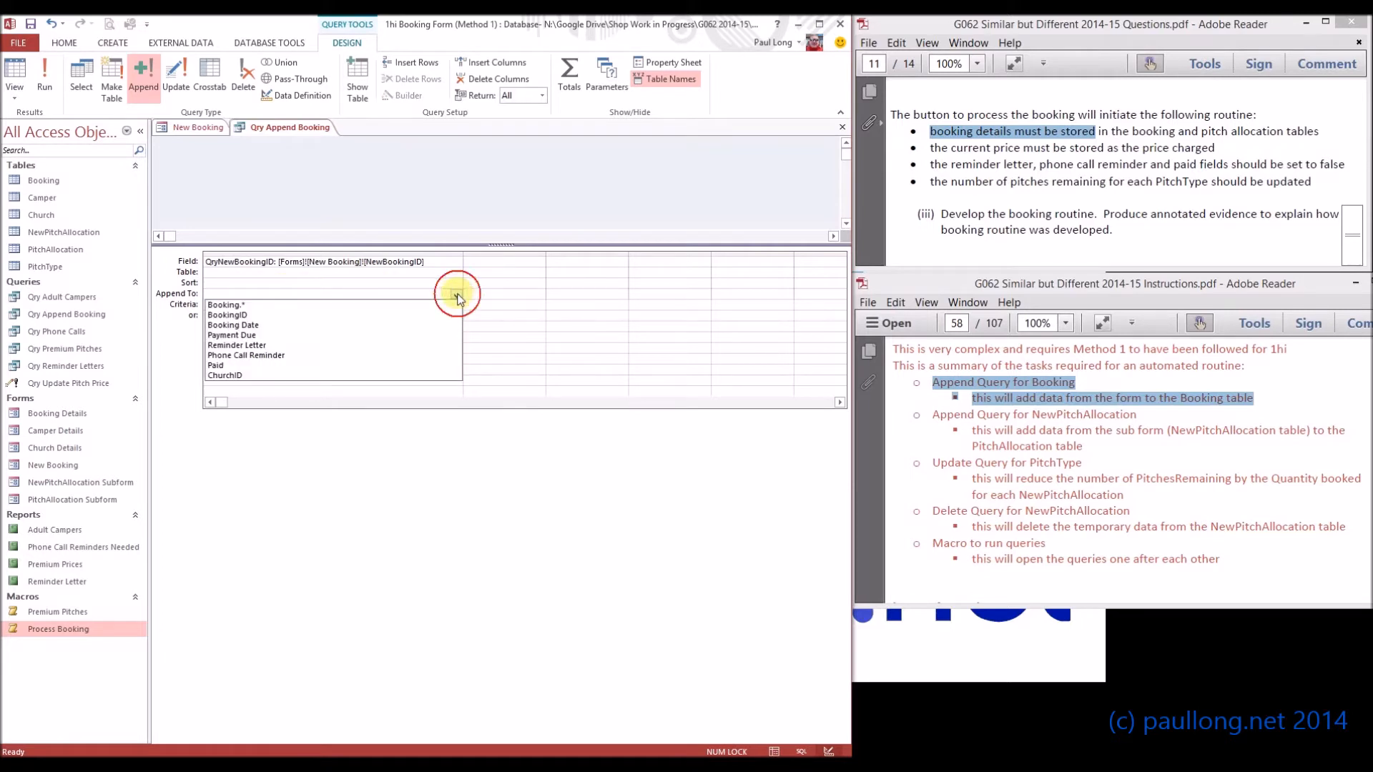
click(230, 315)
click(251, 303)
click(32, 25)
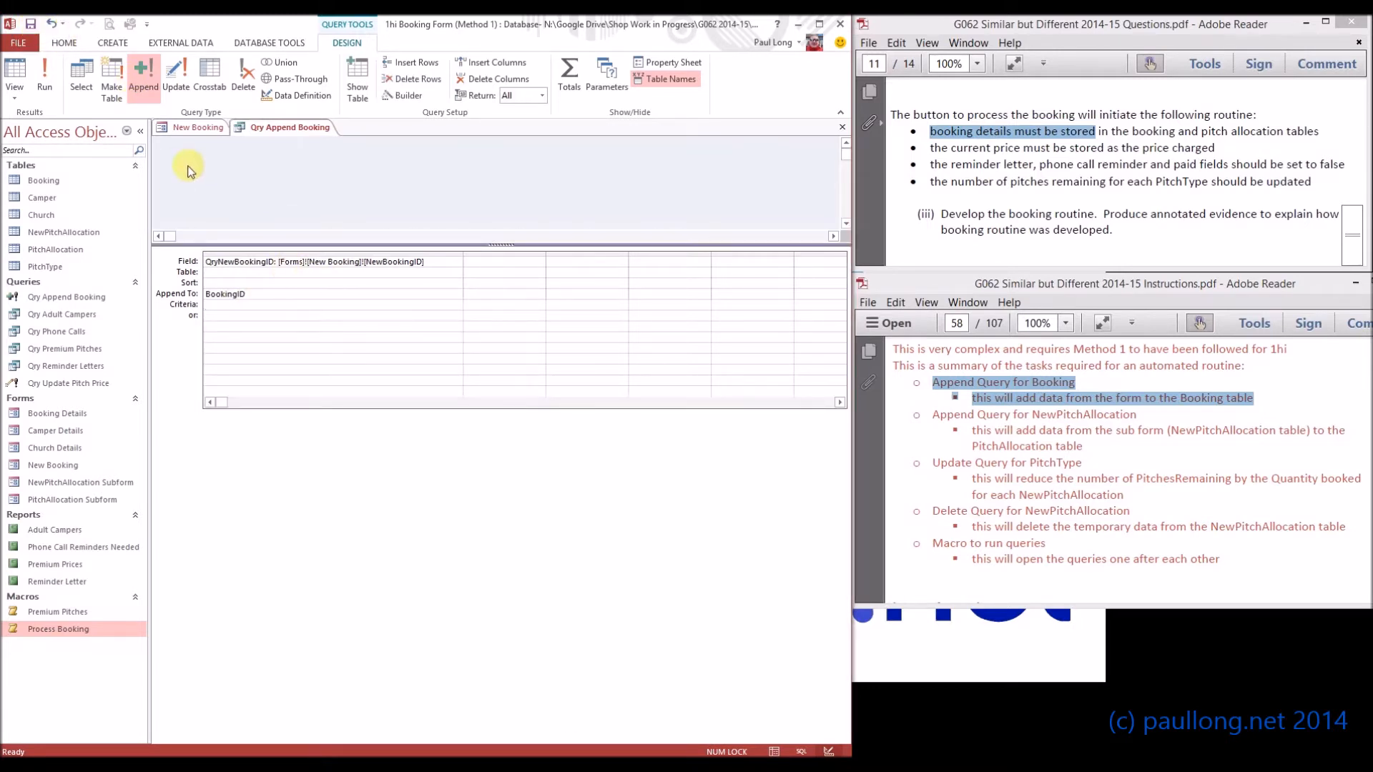
Preview the append query's datasheet, and switch the New Booking form to Form view to check its booking ID.
click(15, 70)
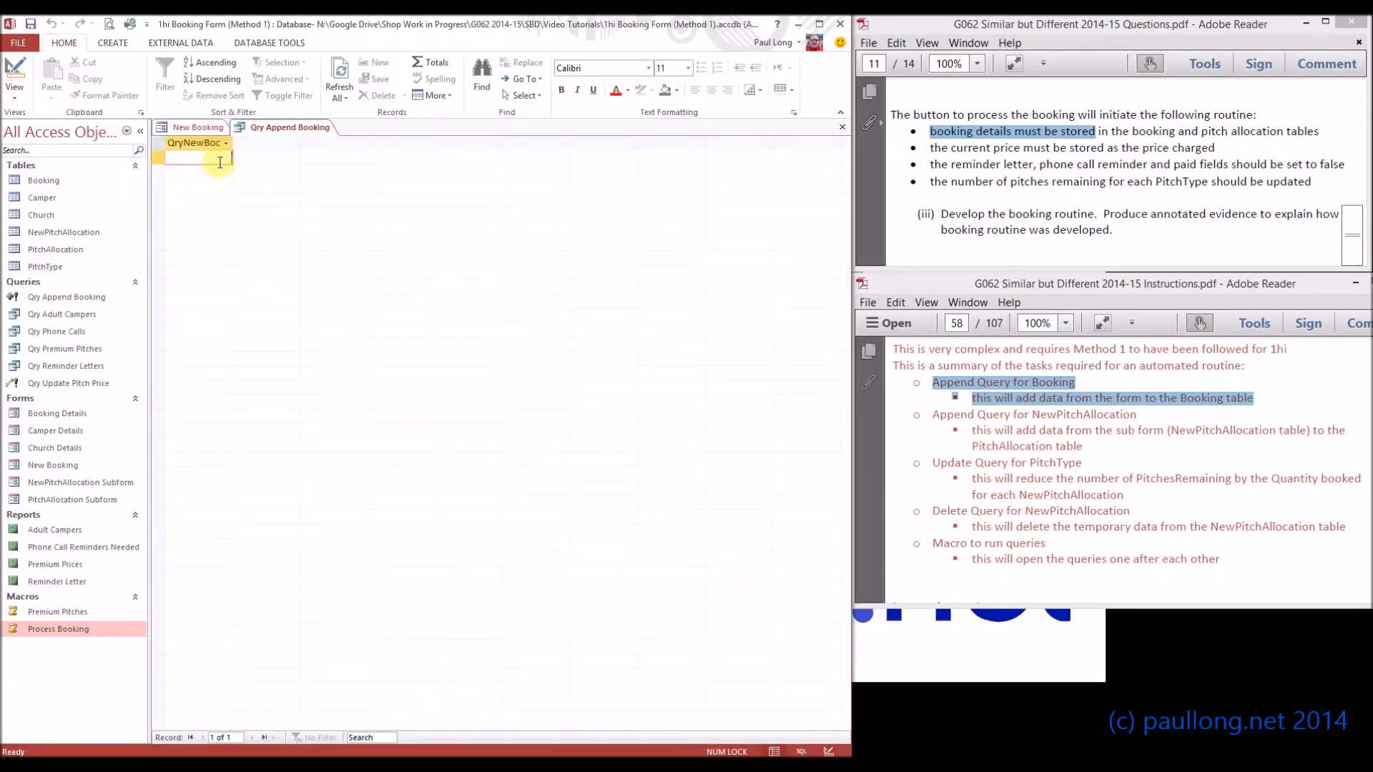
click(13, 72)
click(195, 128)
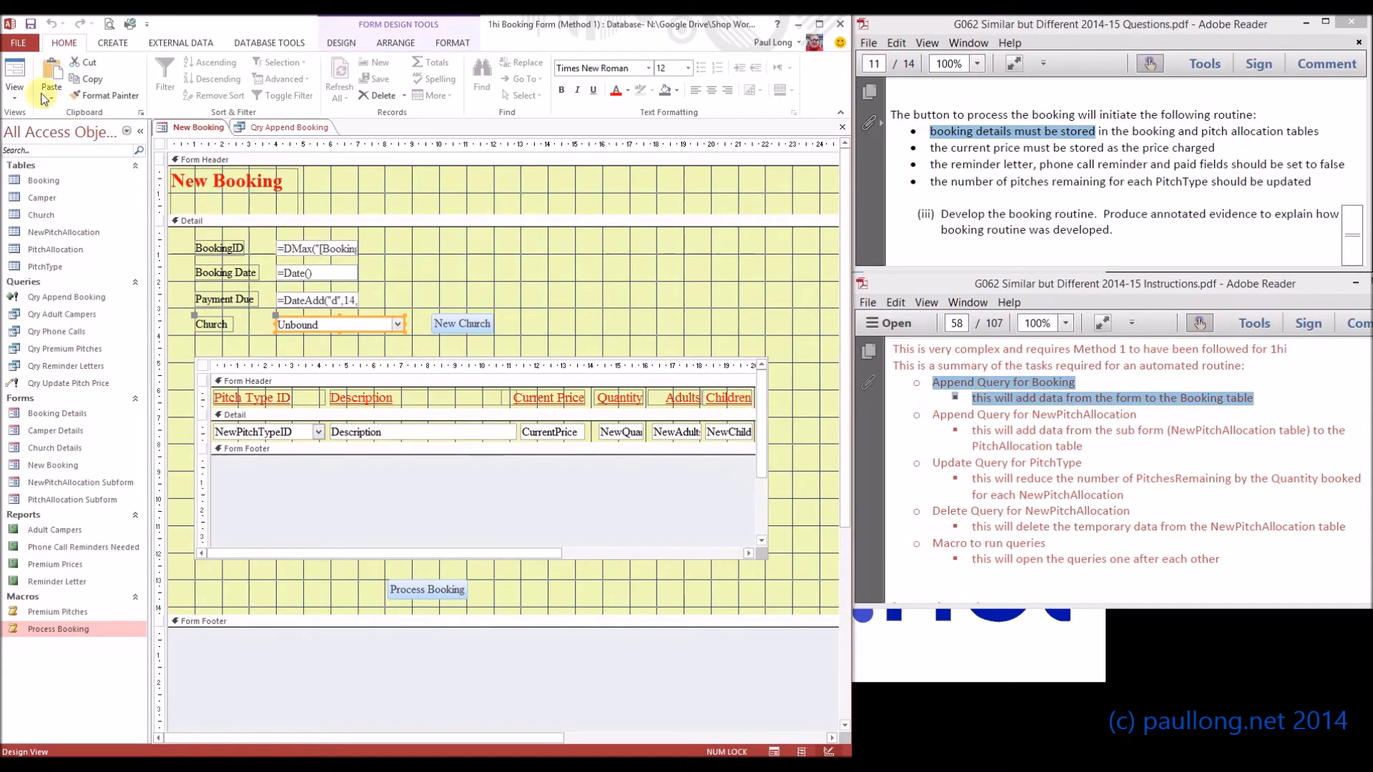
click(16, 72)
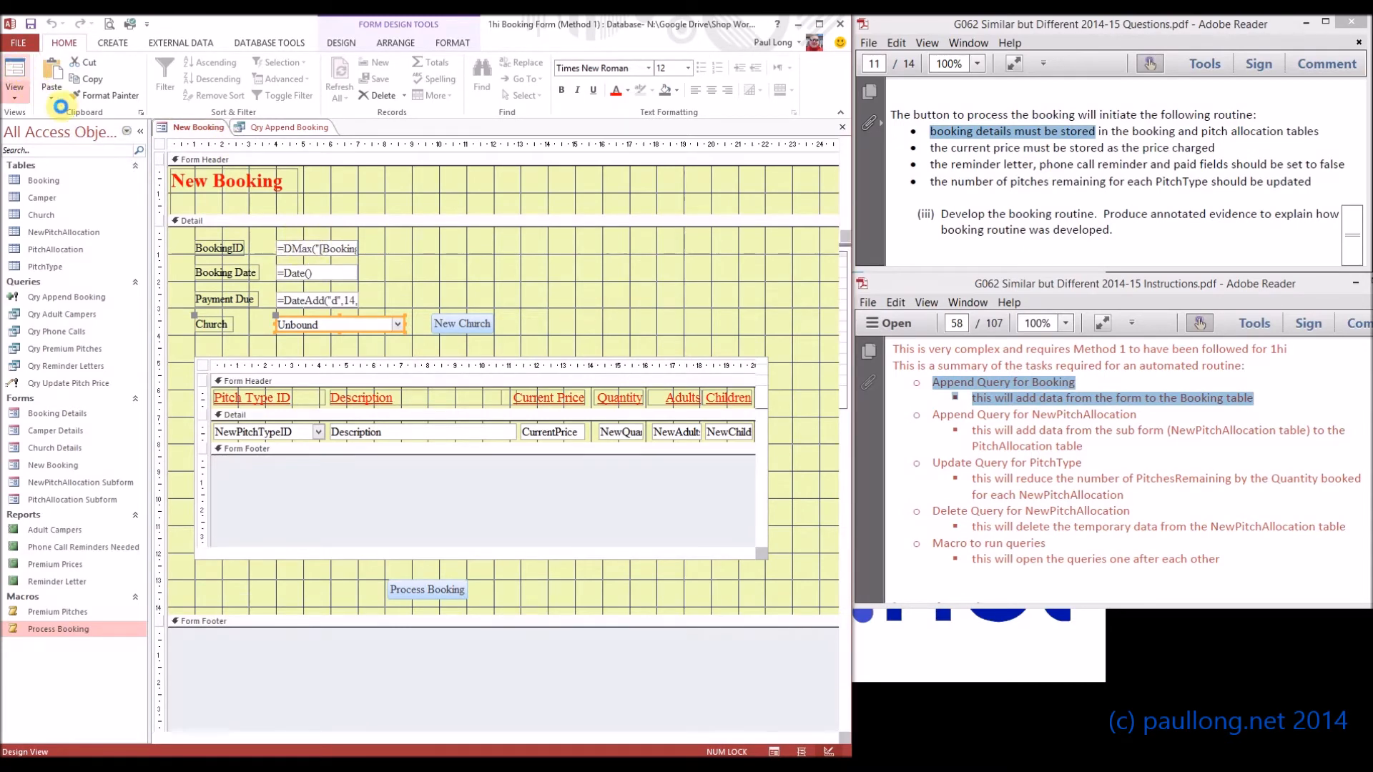
click(431, 393)
drag(416, 373, 336, 368)
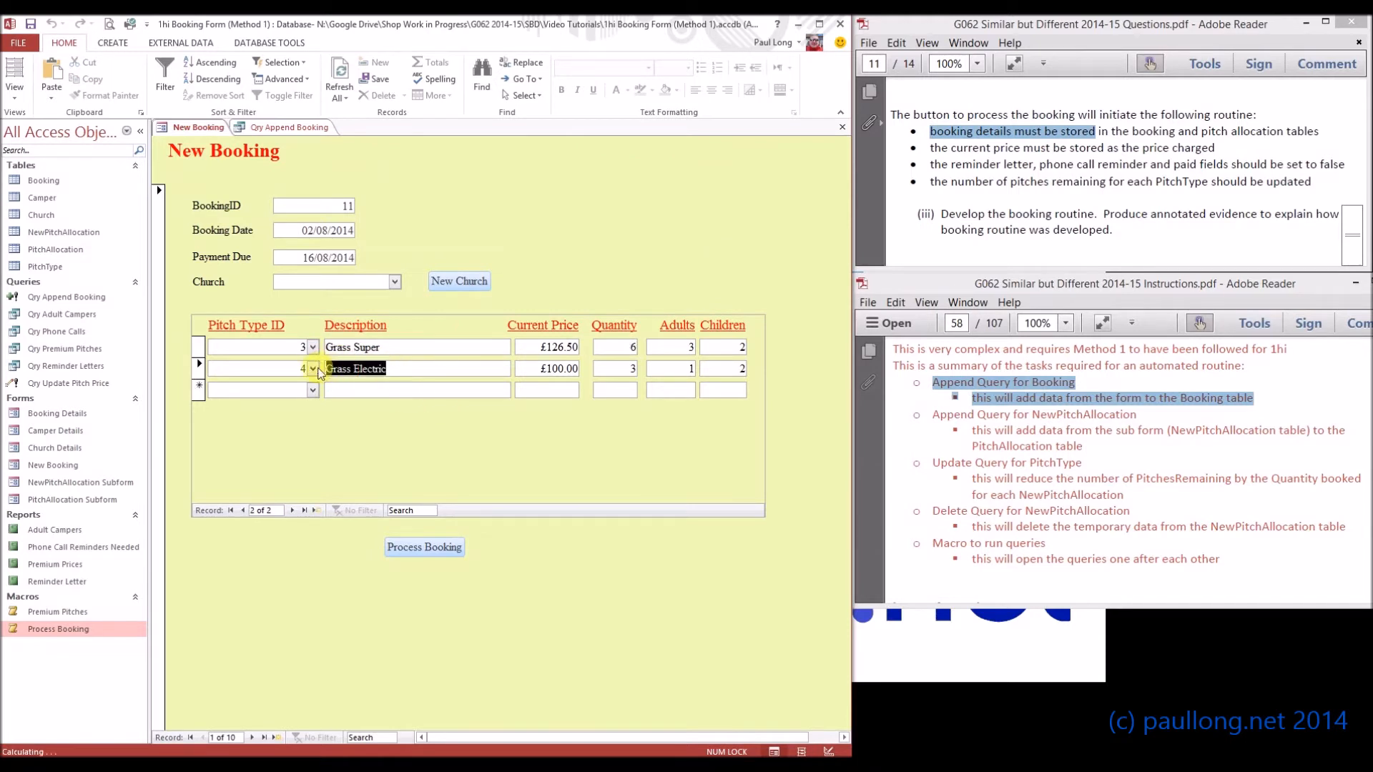
click(199, 366)
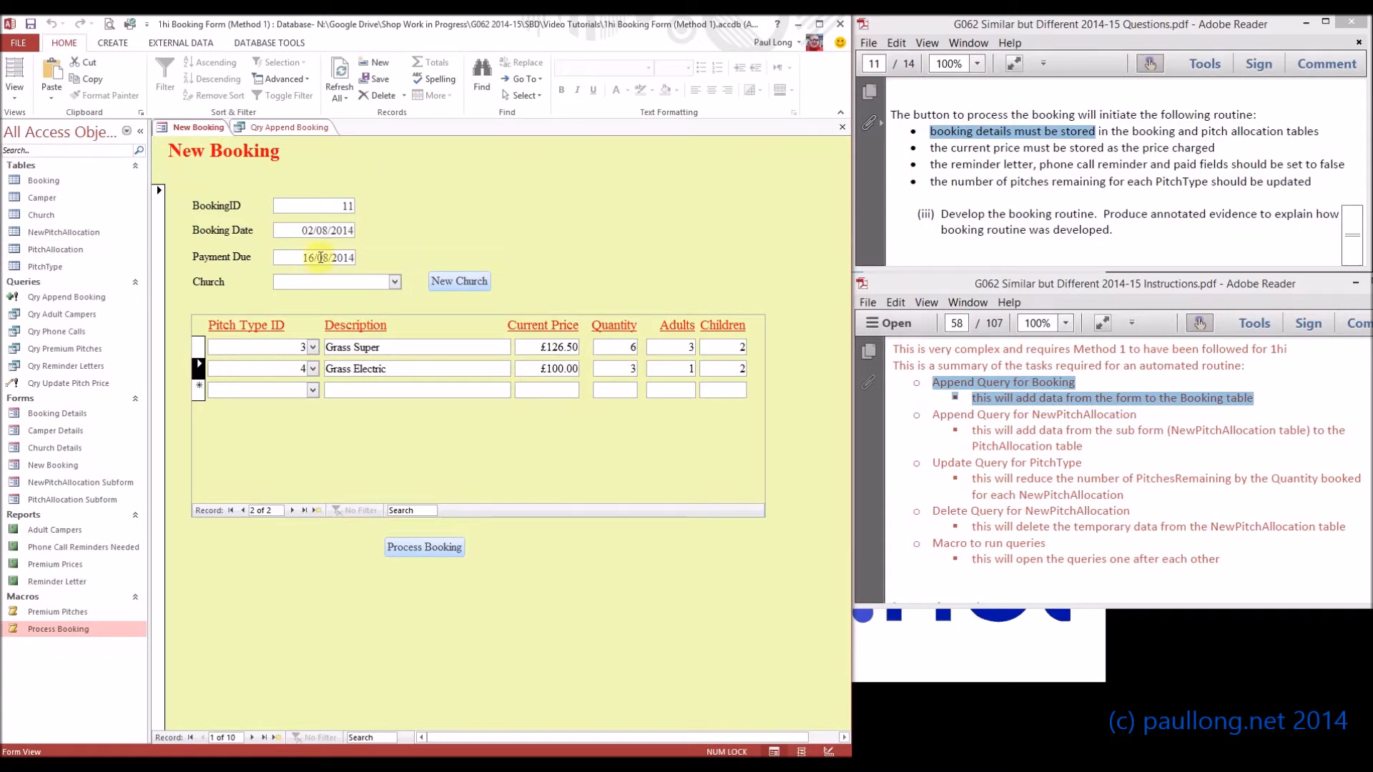
click(336, 206)
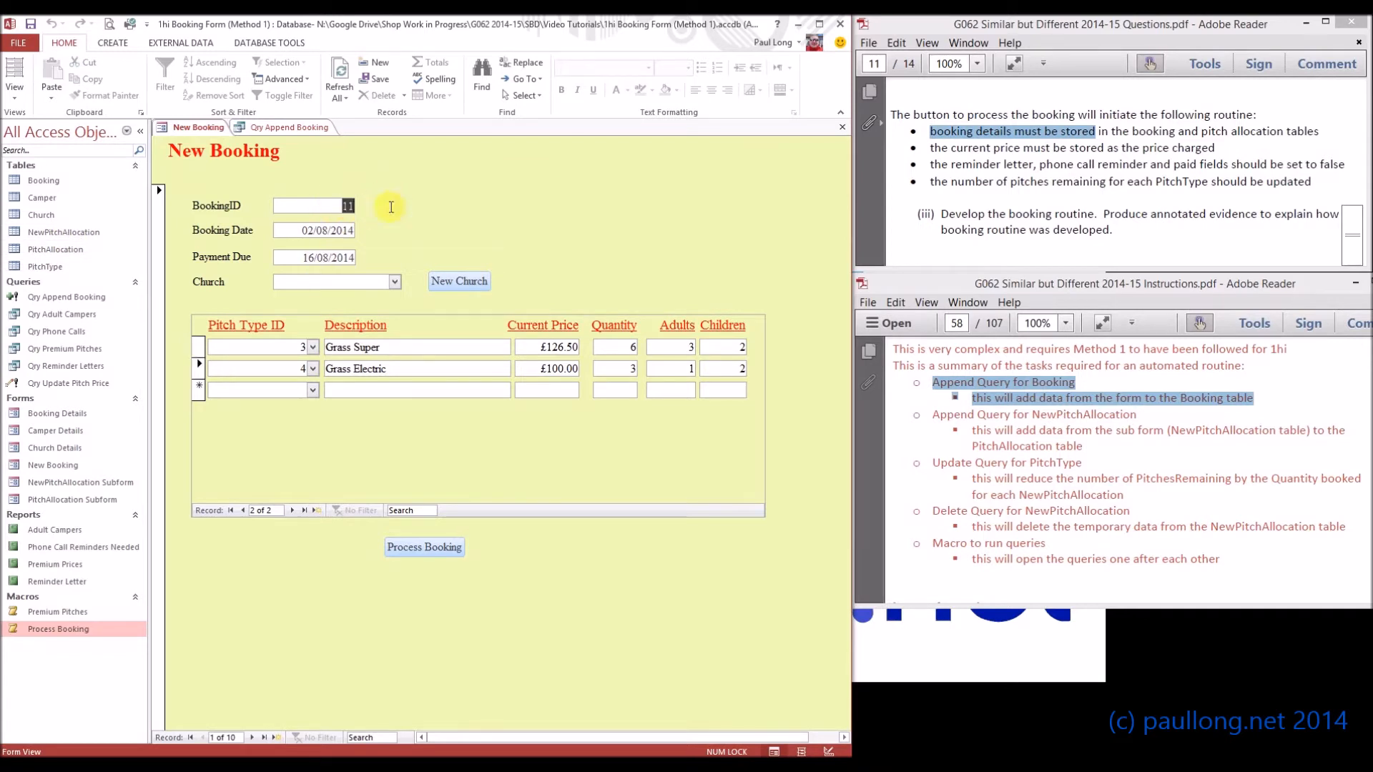
Preview Qry Append Booking's datasheet again with the New Booking form running, and return the query to design view.
click(281, 134)
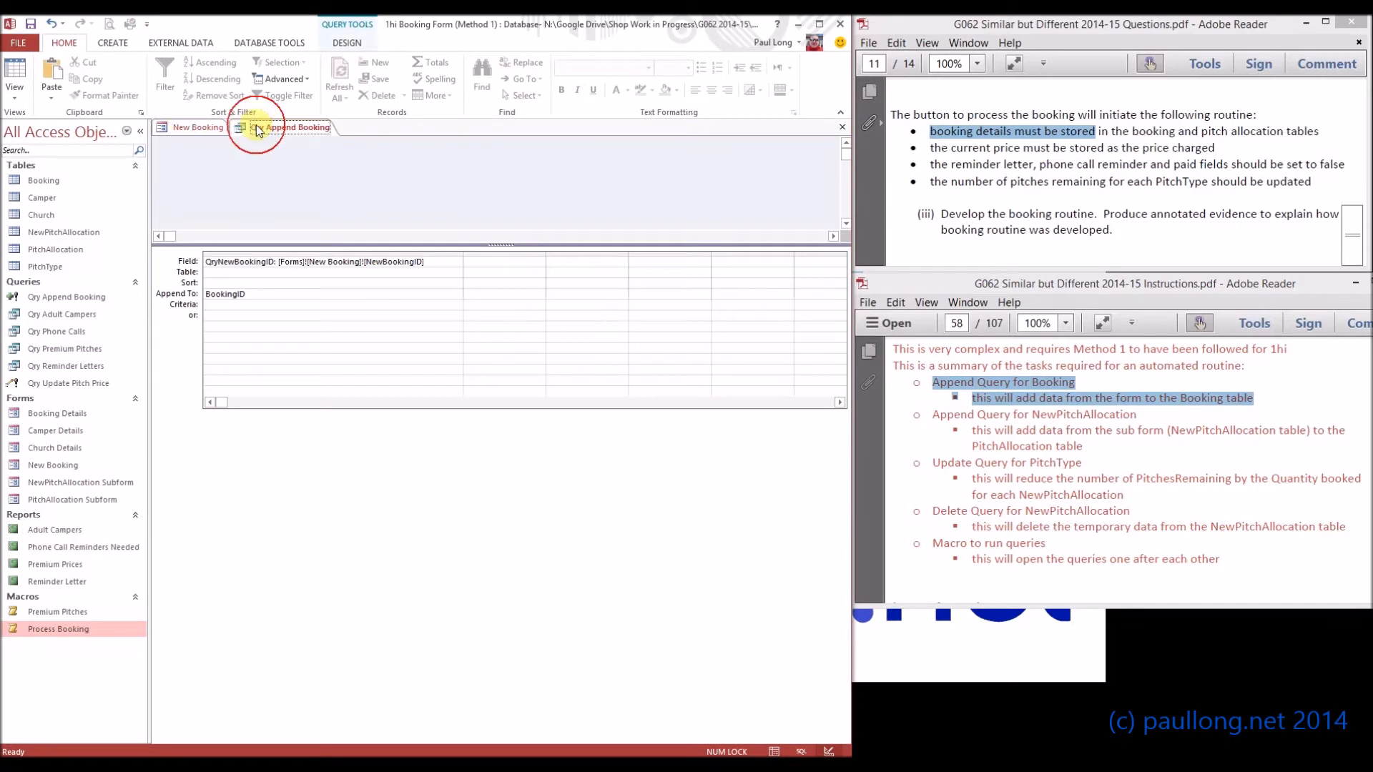
click(19, 78)
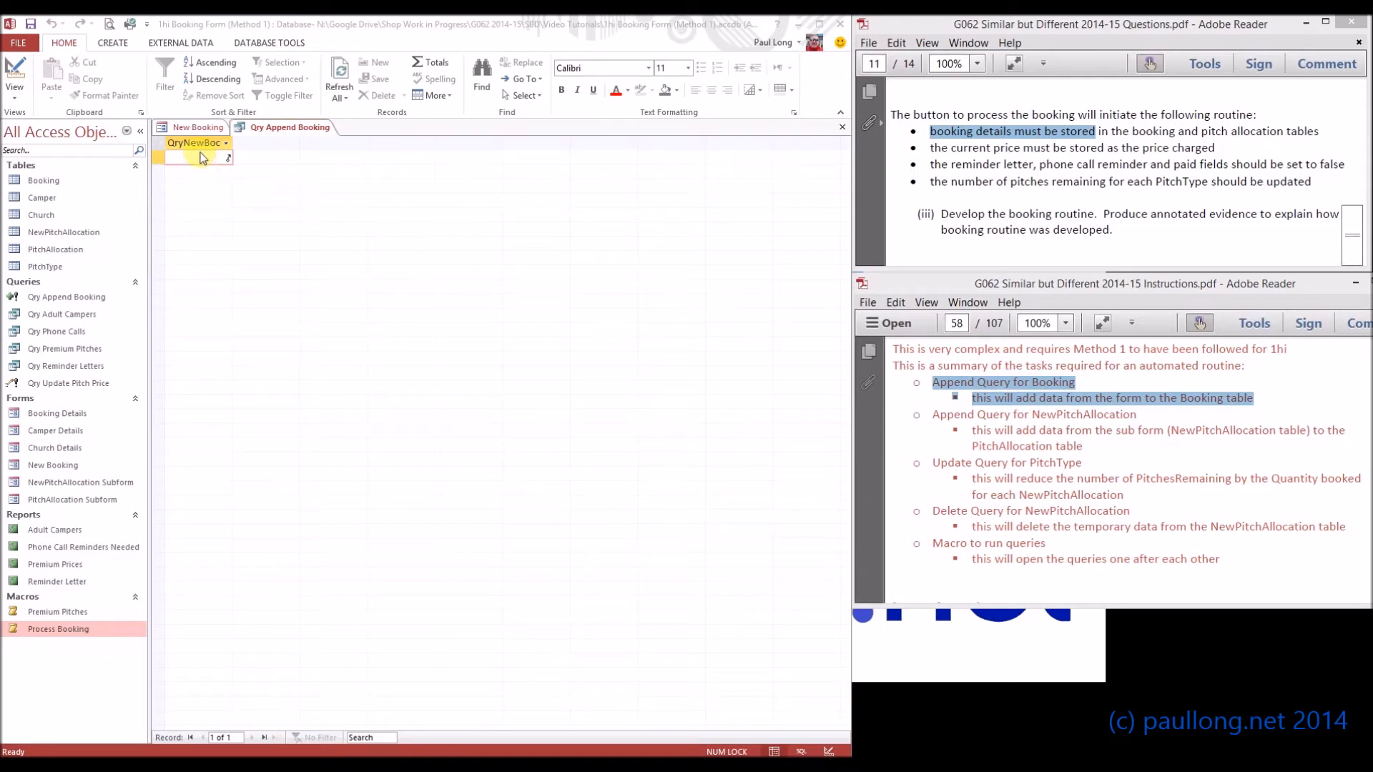
click(20, 76)
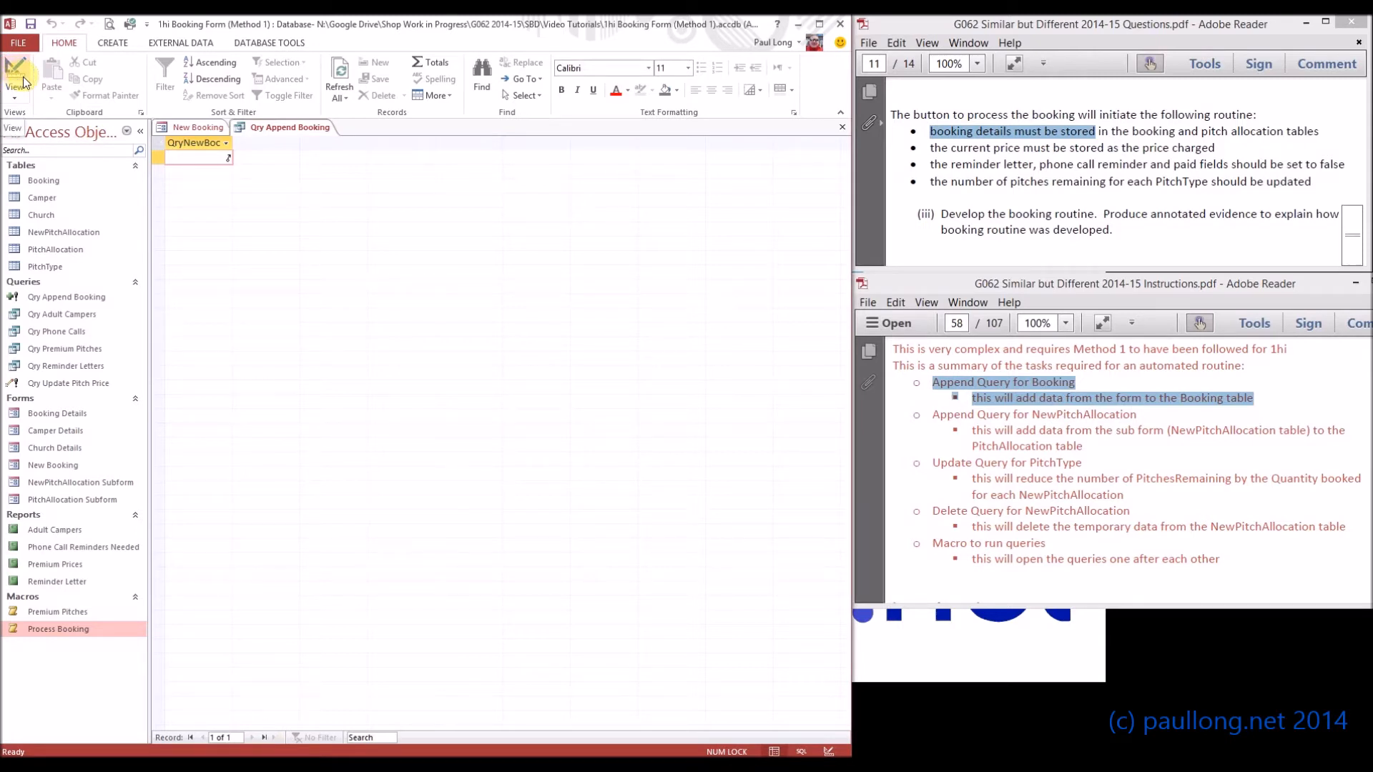
click(22, 80)
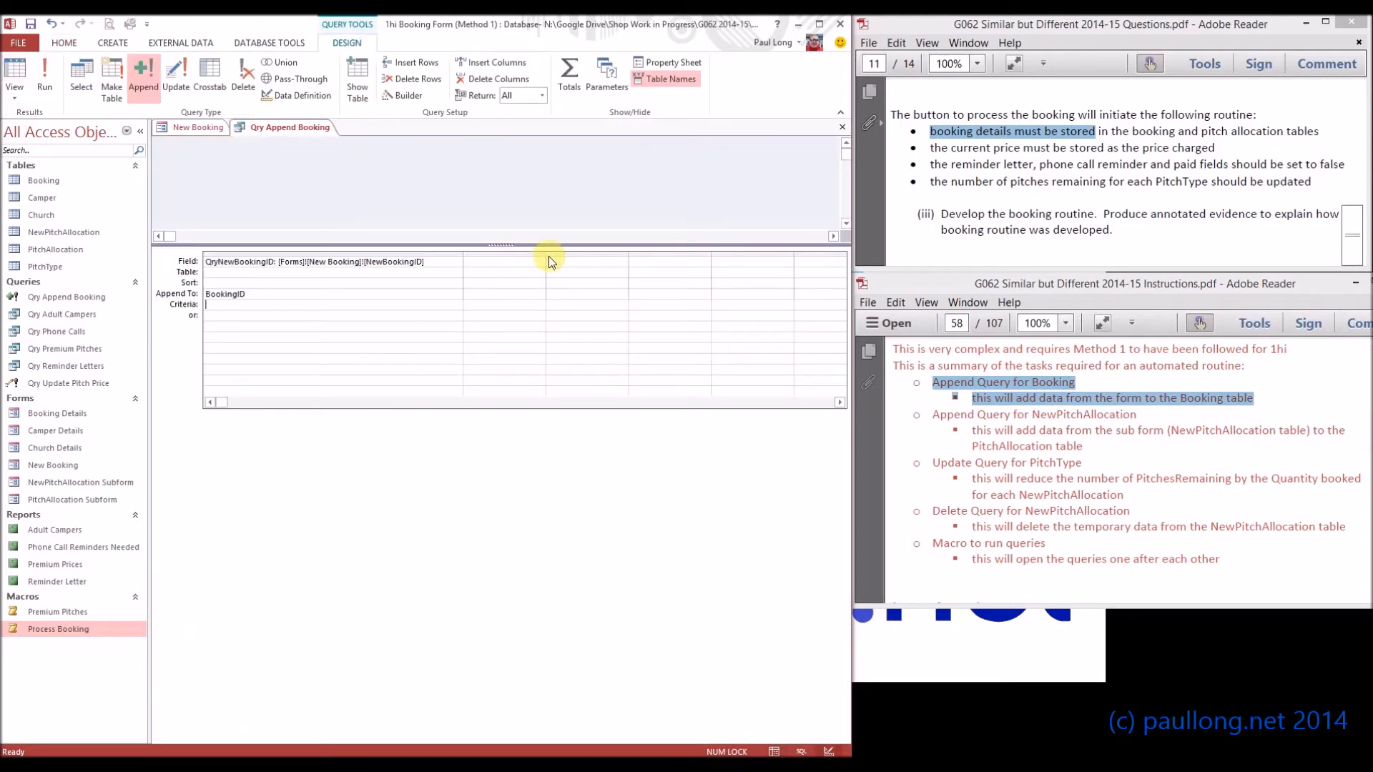
Widen the second query column and enter the field expression QryNewChurchID: [Forms]![New Booking]![NewChurchID], reusing the form reference from the first column.
drag(548, 255, 702, 255)
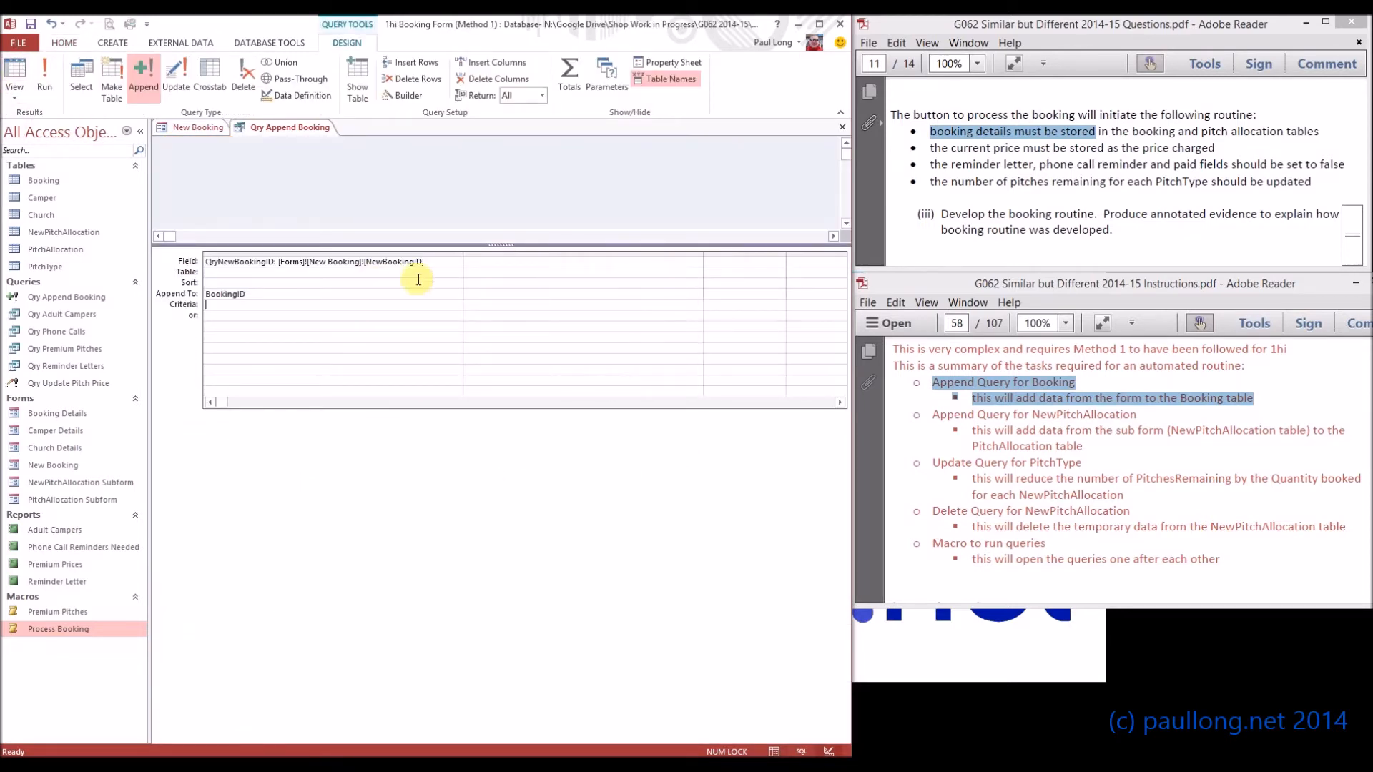
click(286, 260)
drag(285, 261, 367, 262)
key(ctrl+c)
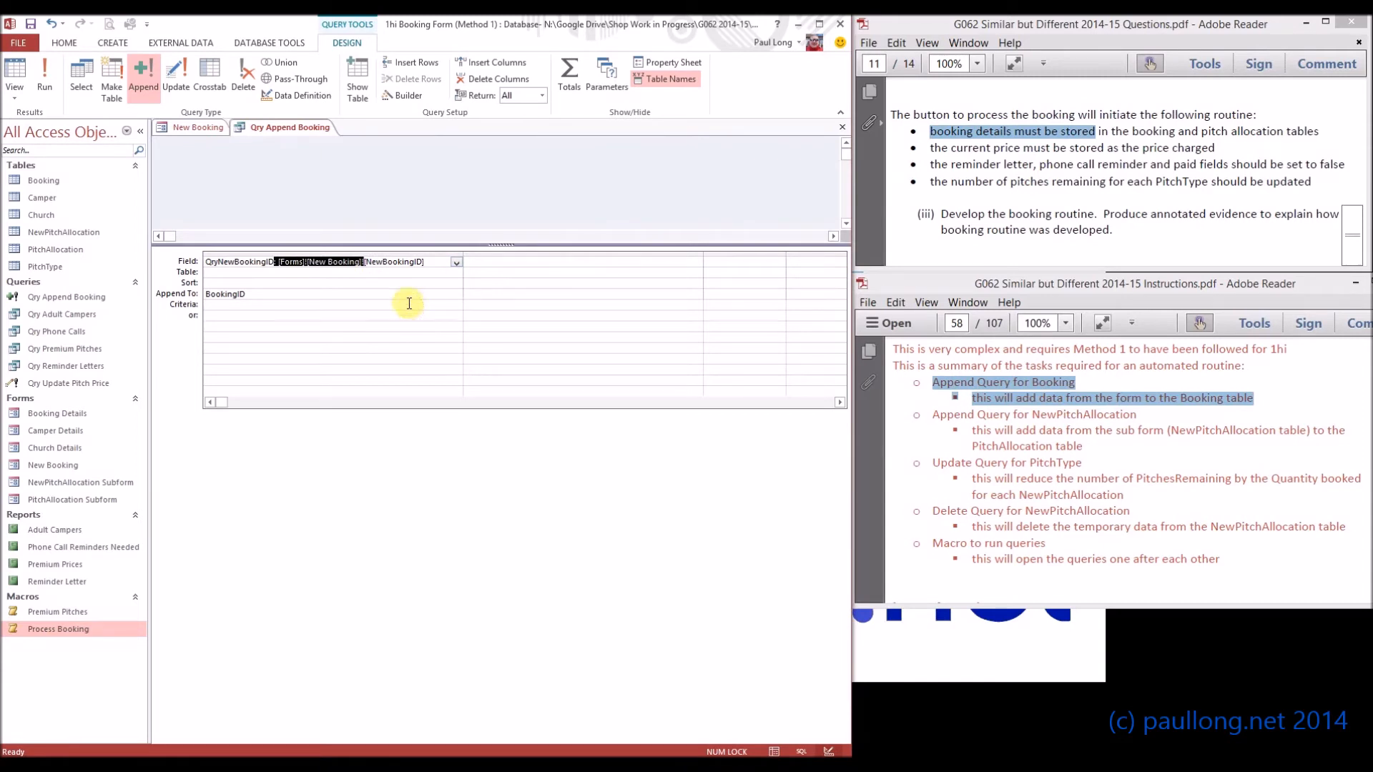
click(496, 261)
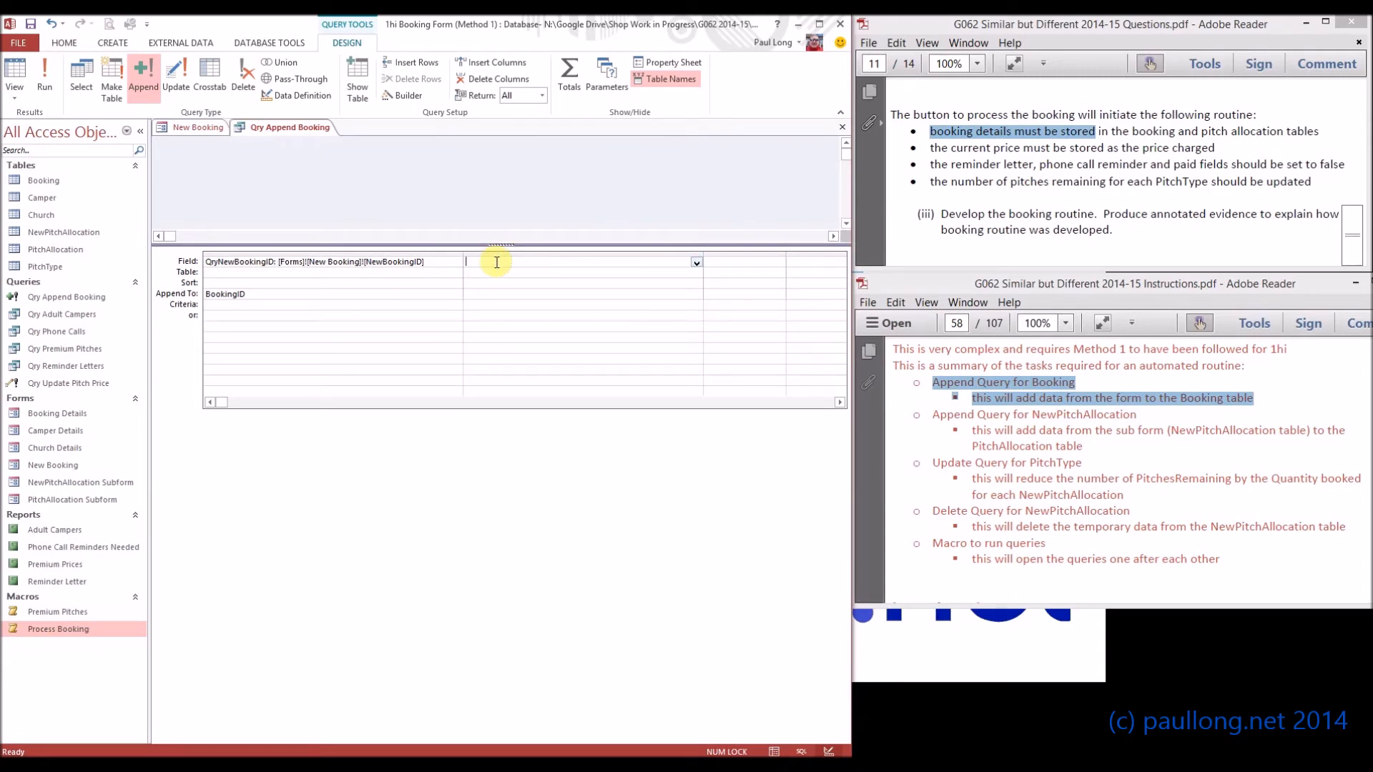
text(QryNewChurchID)
key(ctrl+v)
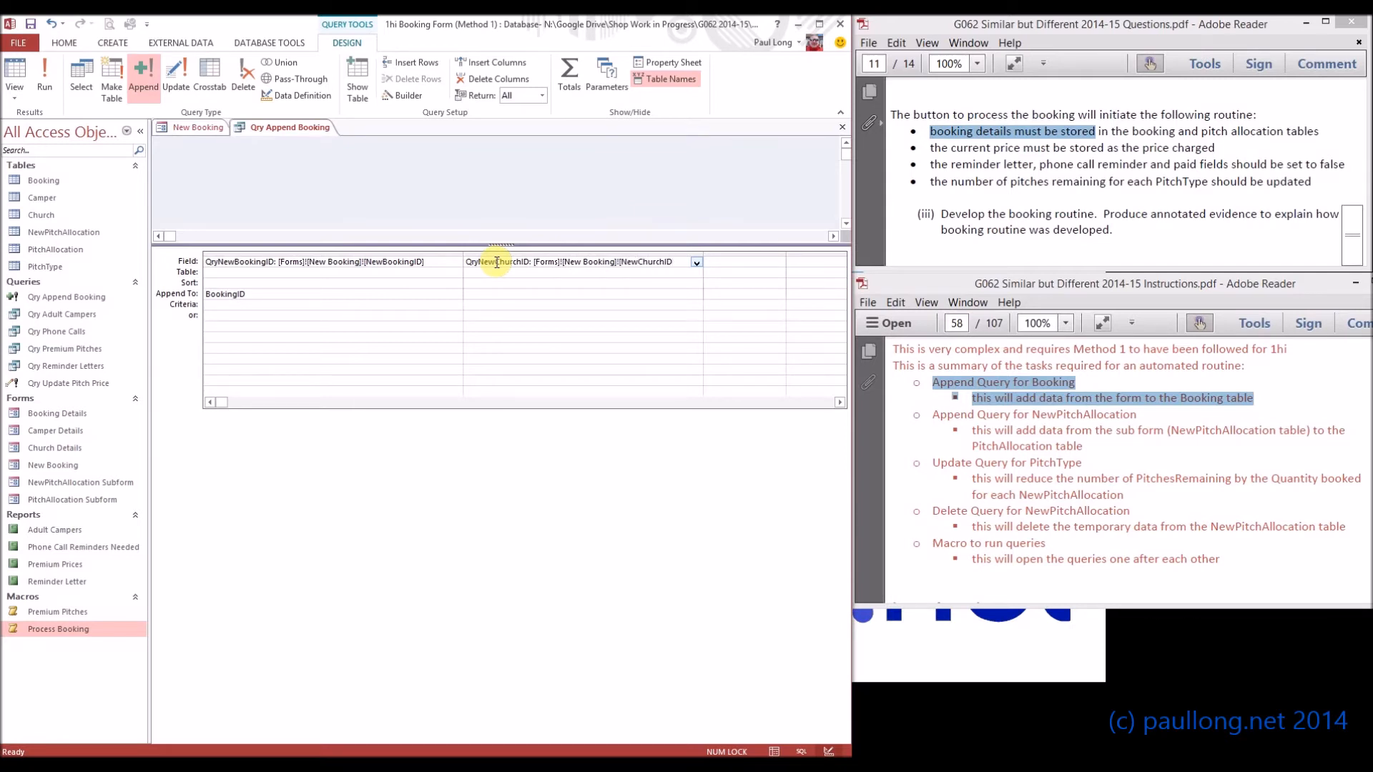
Set the QryNewChurchID column to append to the Paid field.
click(509, 294)
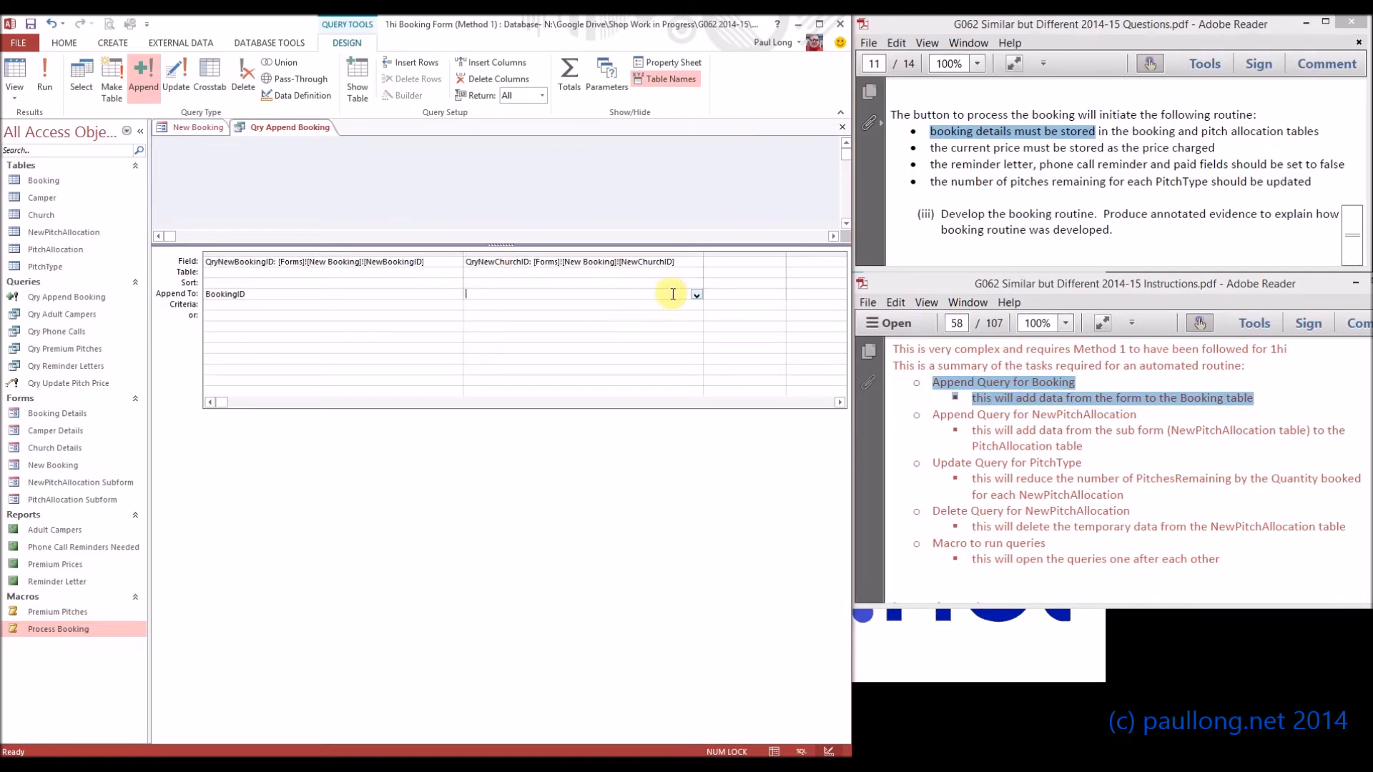
click(698, 296)
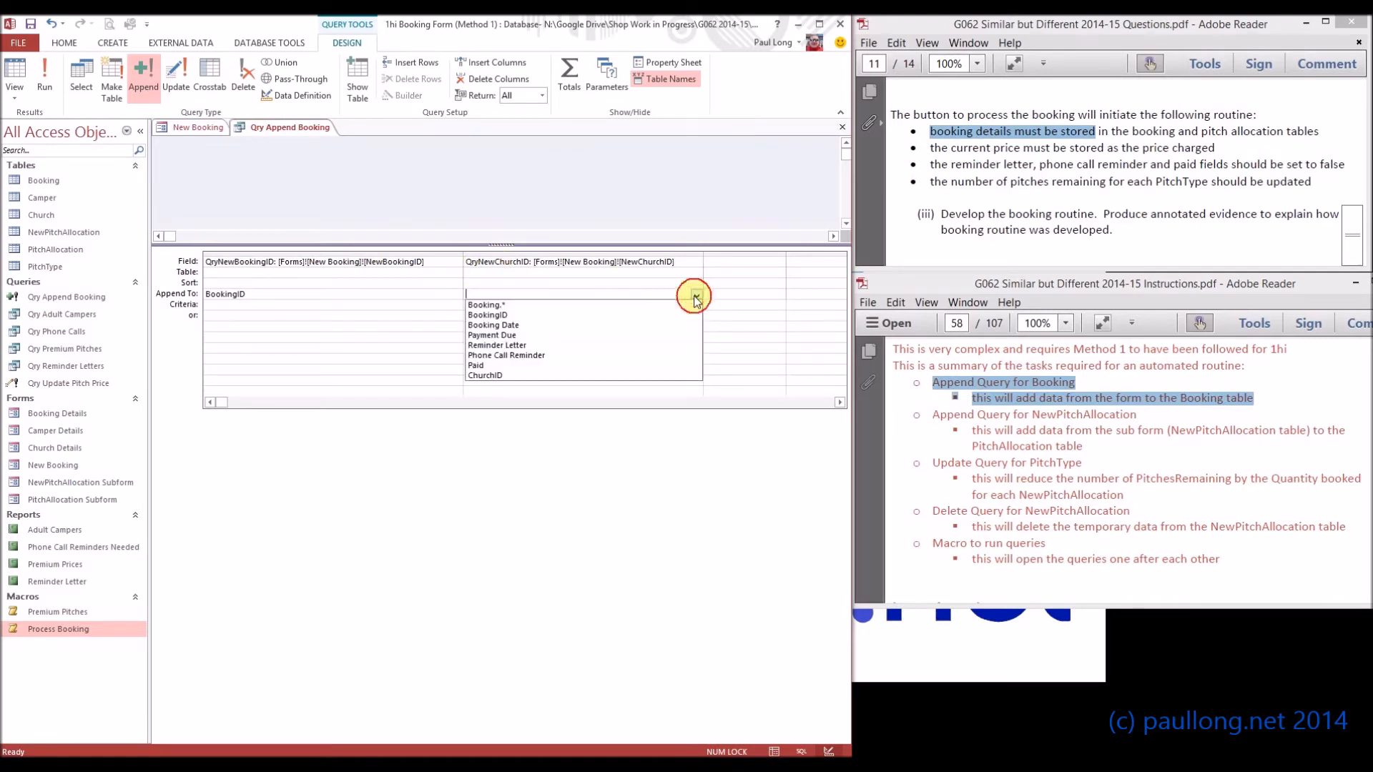
click(500, 366)
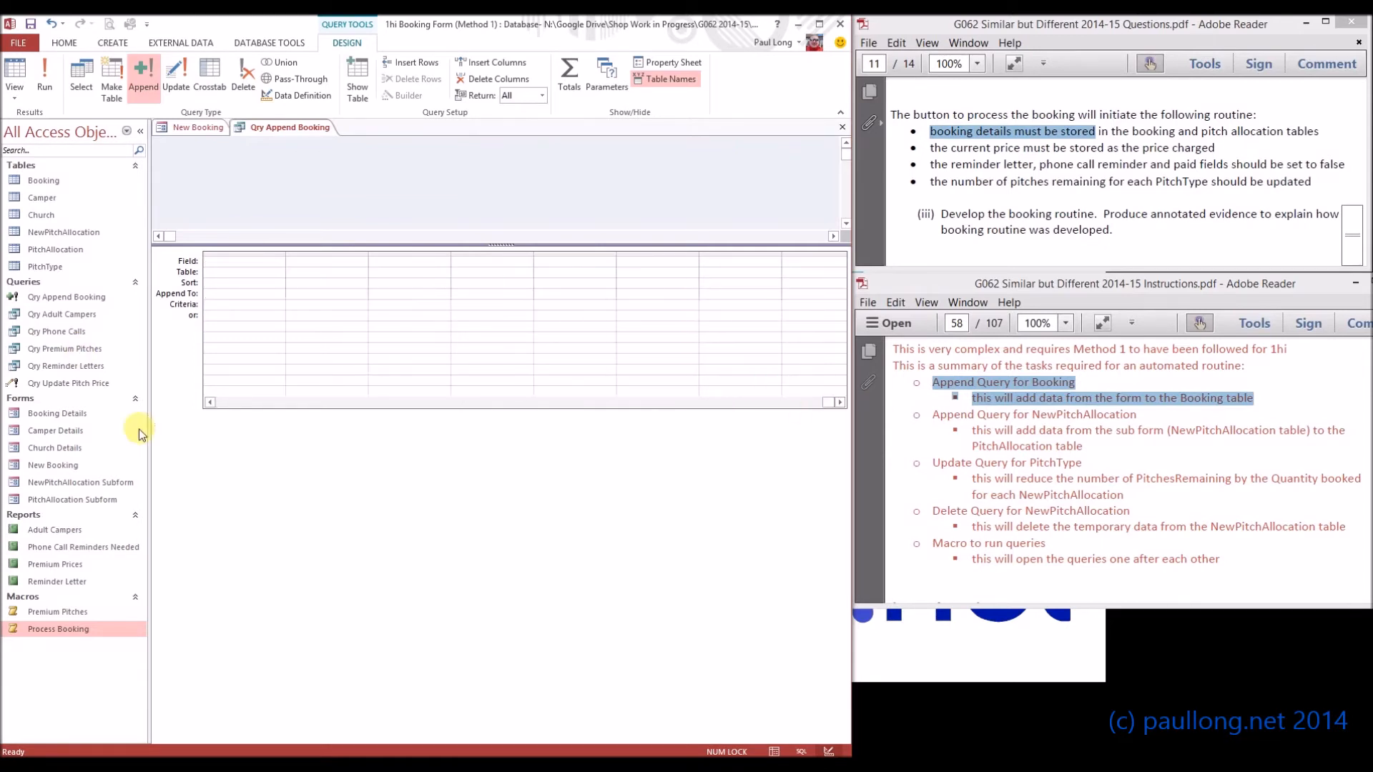
Widen the third query column, enter QryNewBookingDate: [Forms]![New Booking]![NewBookingDate], and set it to append to Booking Date.
drag(286, 248, 497, 247)
click(235, 262)
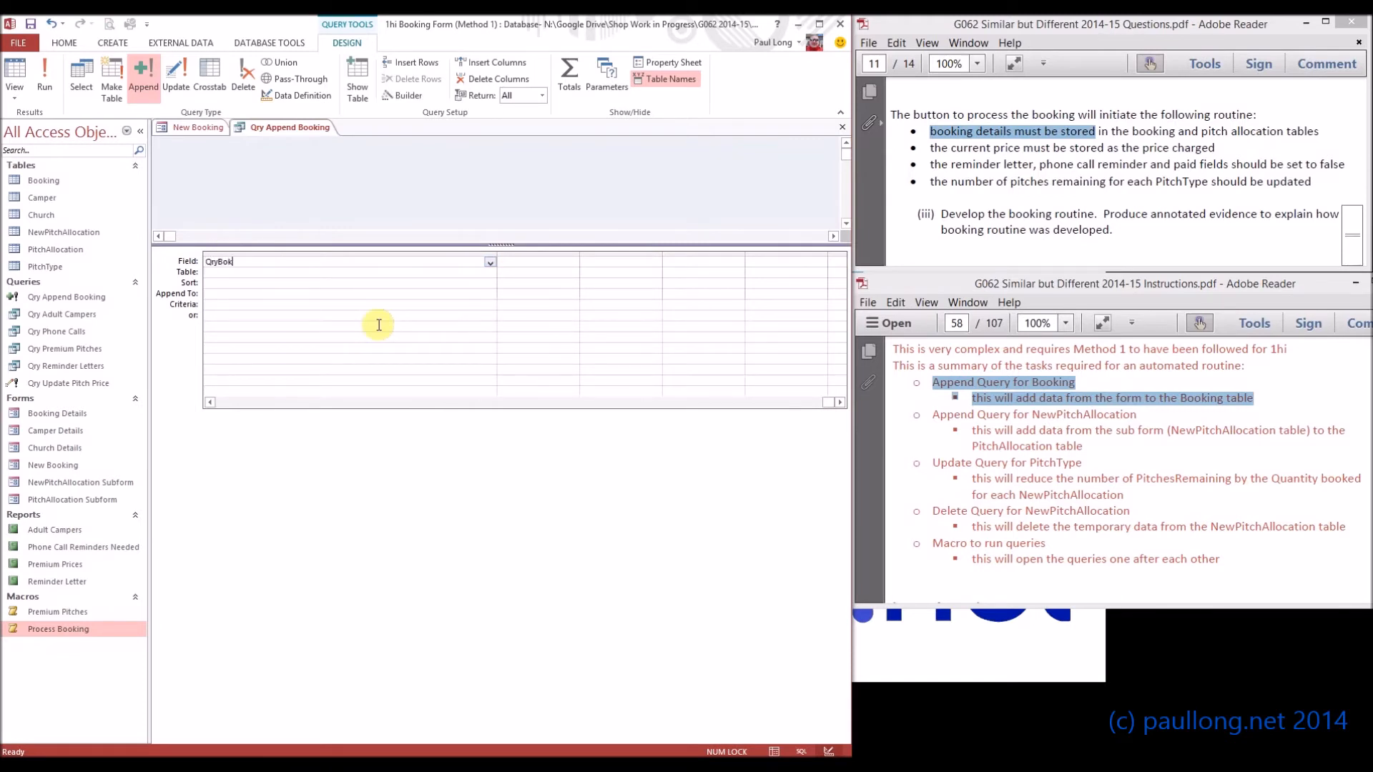
text(QryNewBookingDate: [Forms]![New Booking]![NewBookingDate)
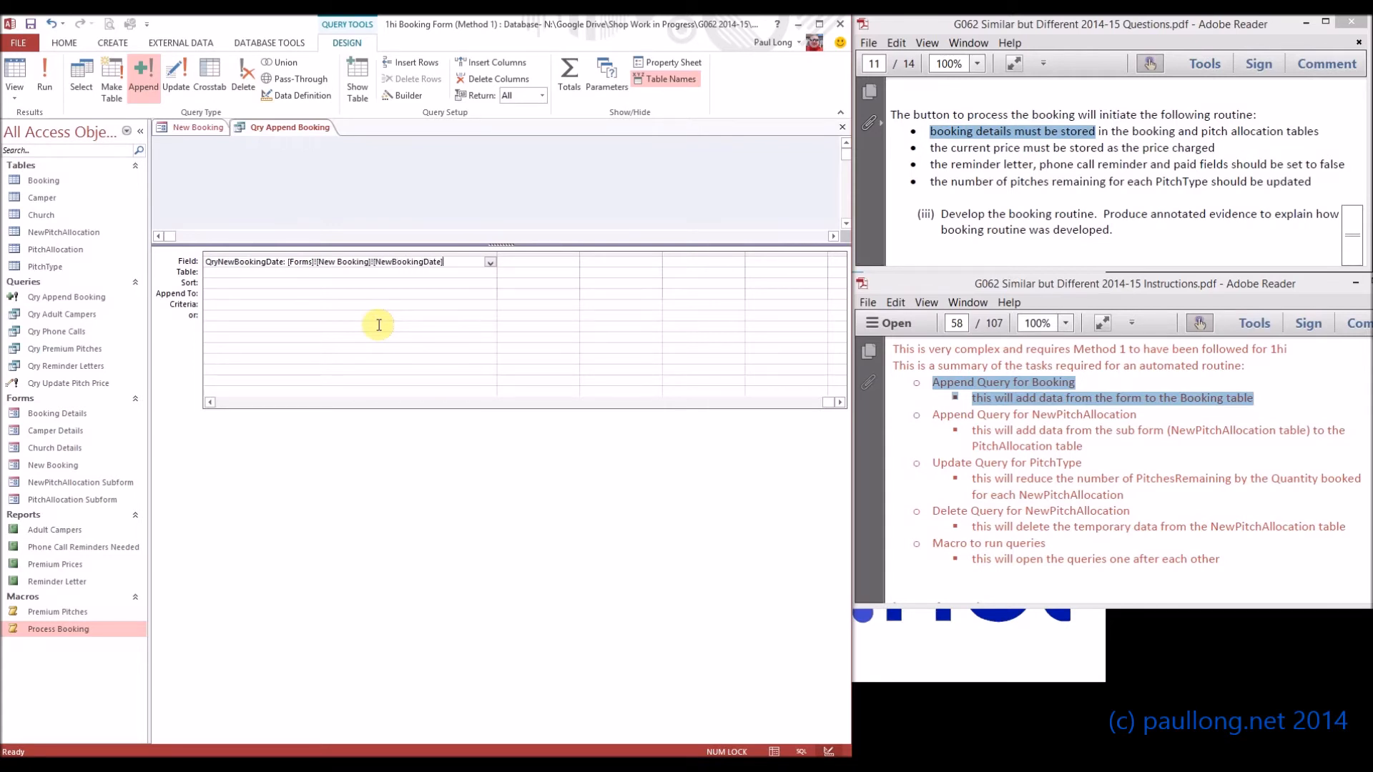
click(267, 293)
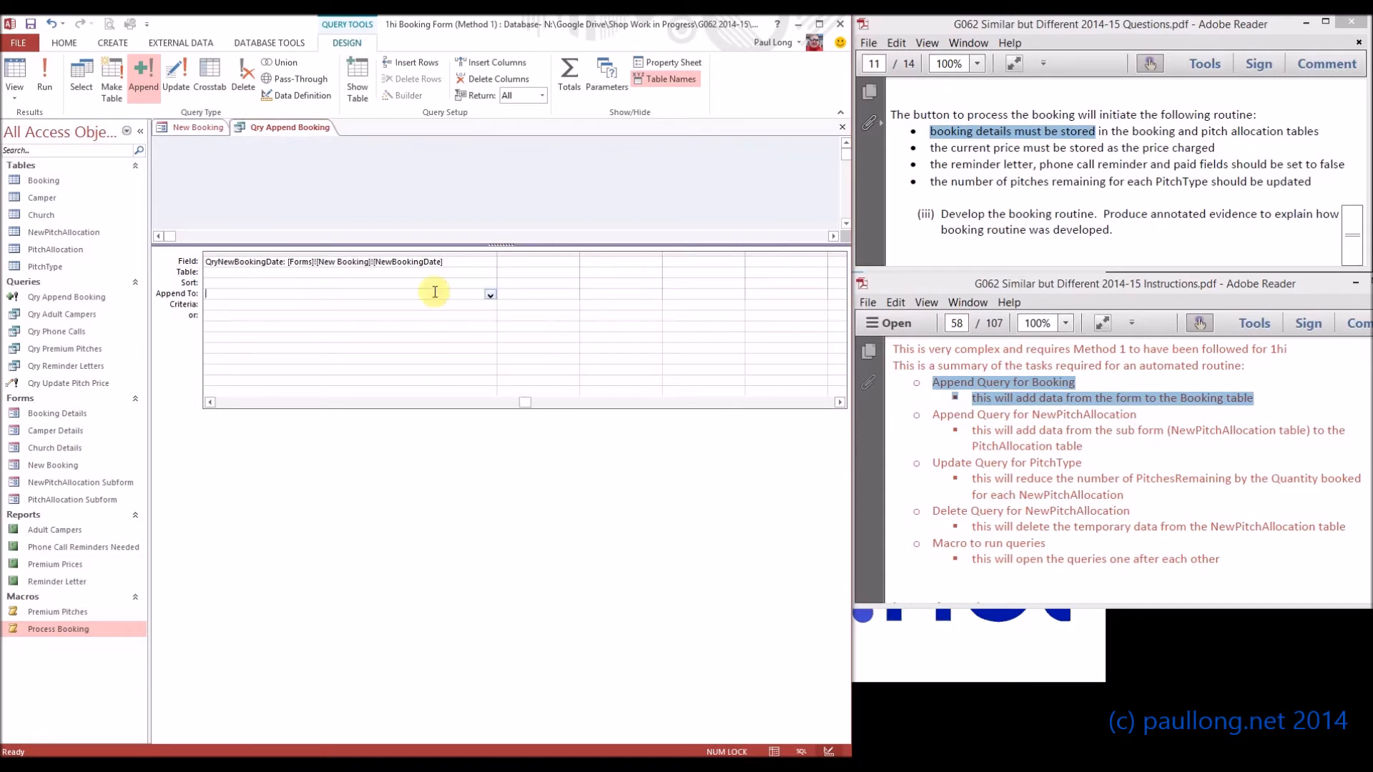
click(490, 294)
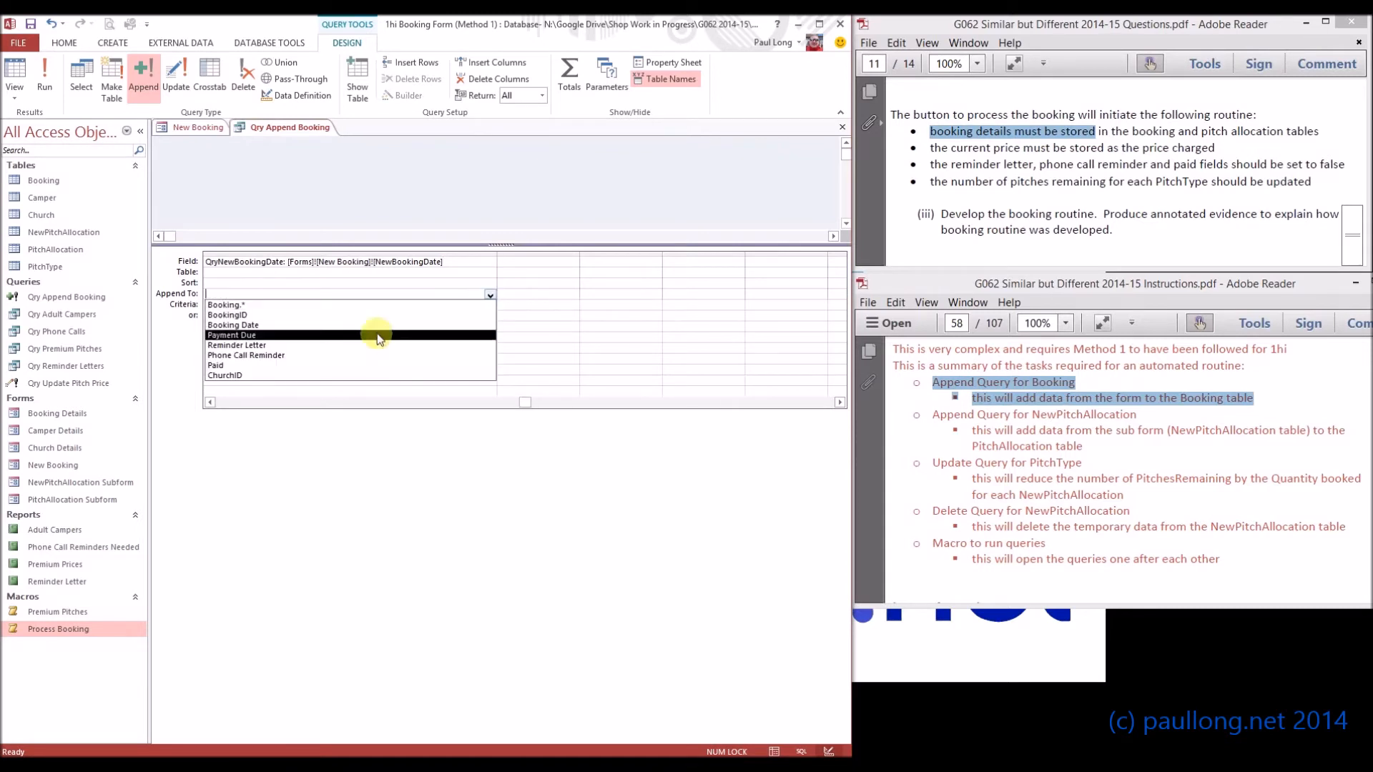
click(306, 329)
Widen the fourth query column and enter the corrected field expression QryNewPaymentDue: [Forms]![New Booking]![NewPaymentDue].
click(528, 261)
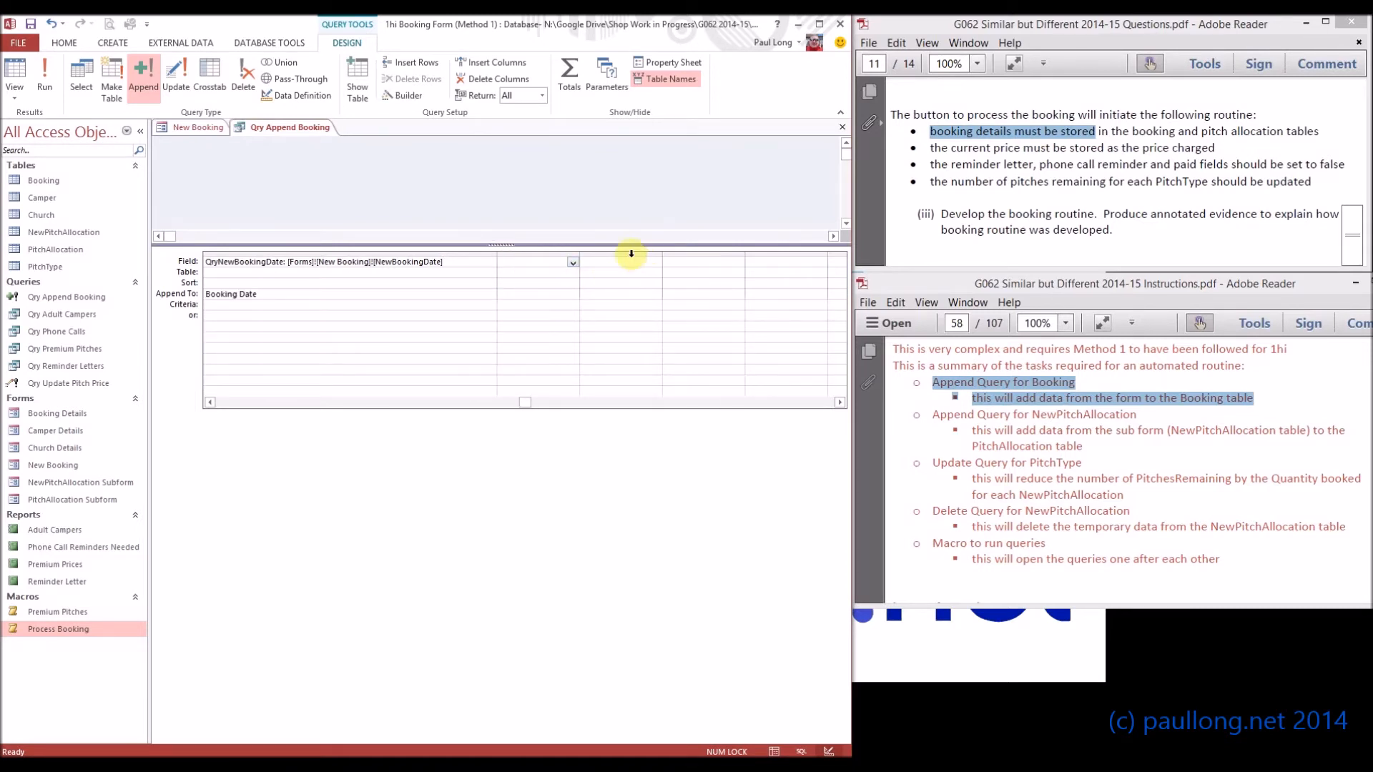
drag(579, 252, 689, 250)
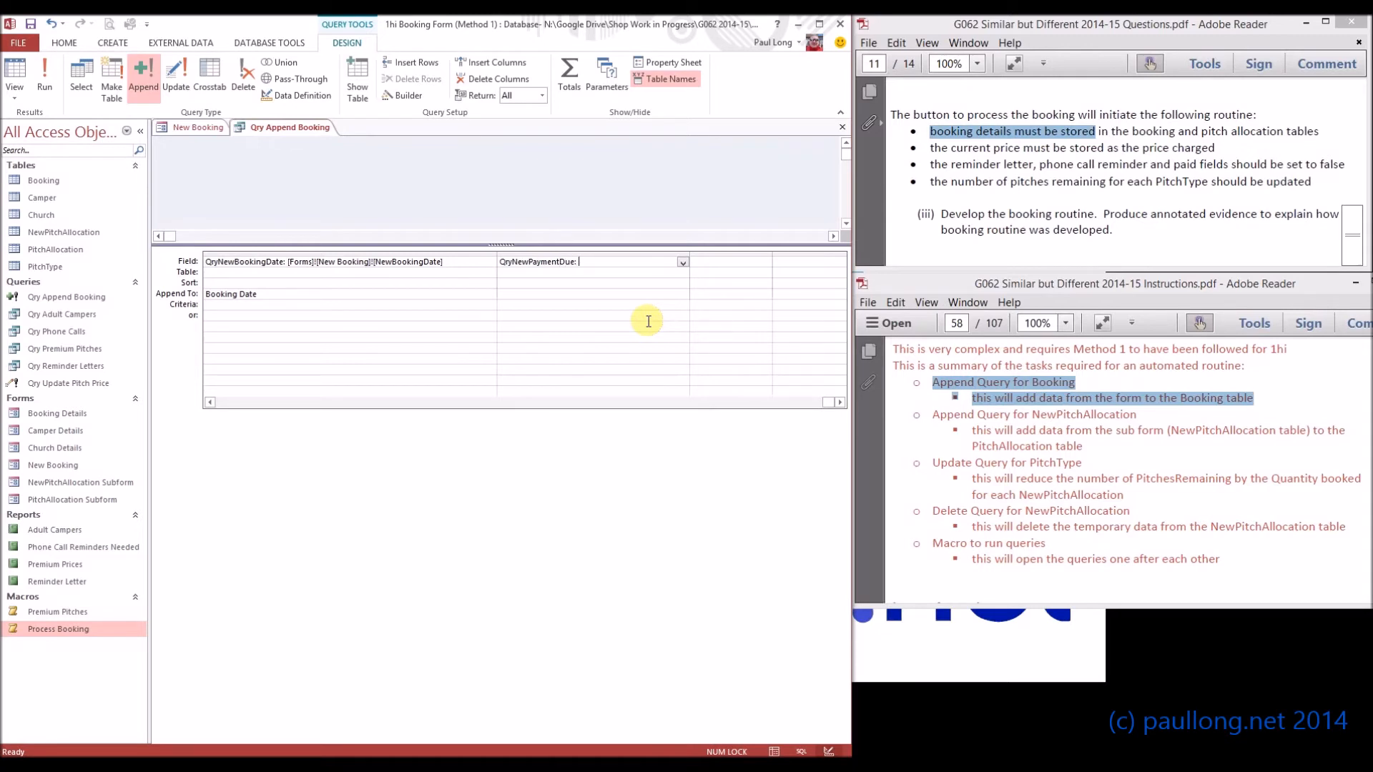
key(ctrl+v)
text([NewPaymentDue)
key(Return)
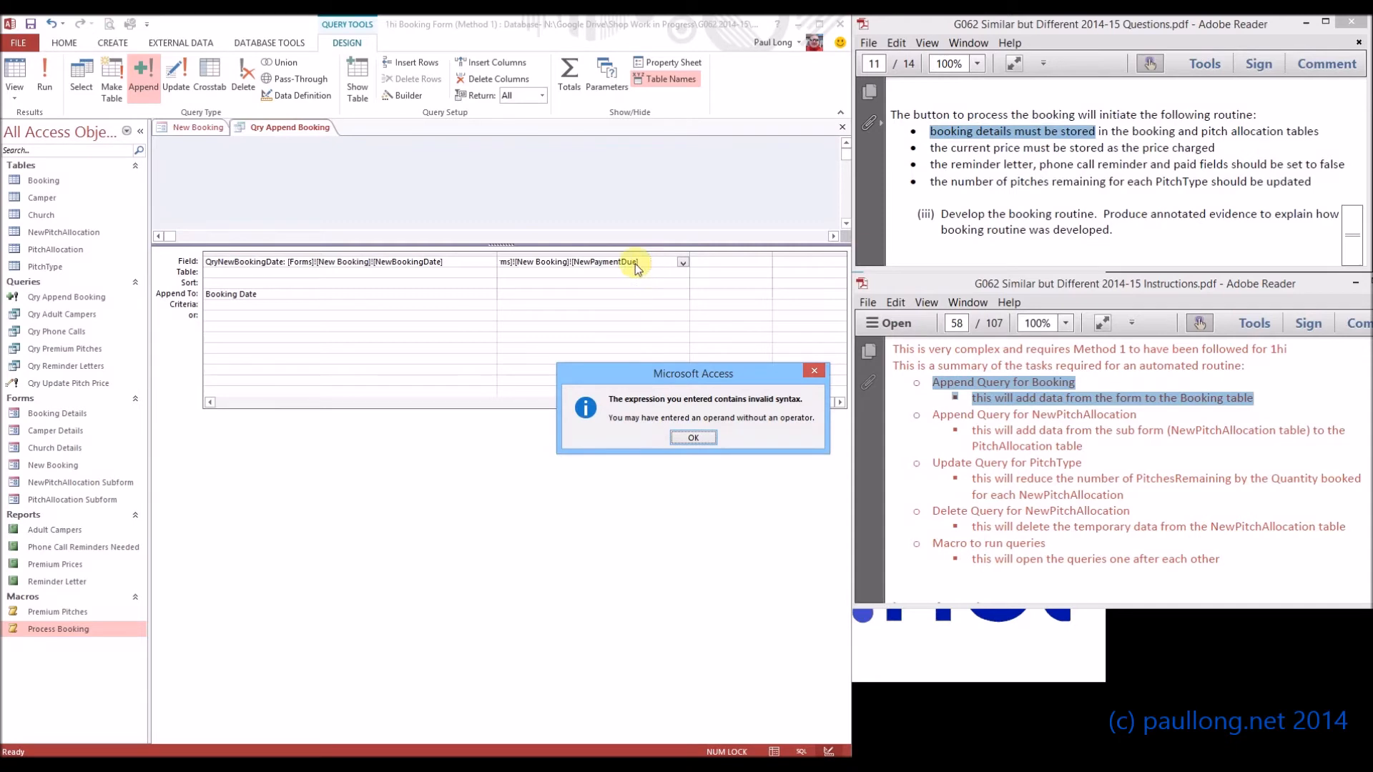
click(693, 437)
click(577, 261)
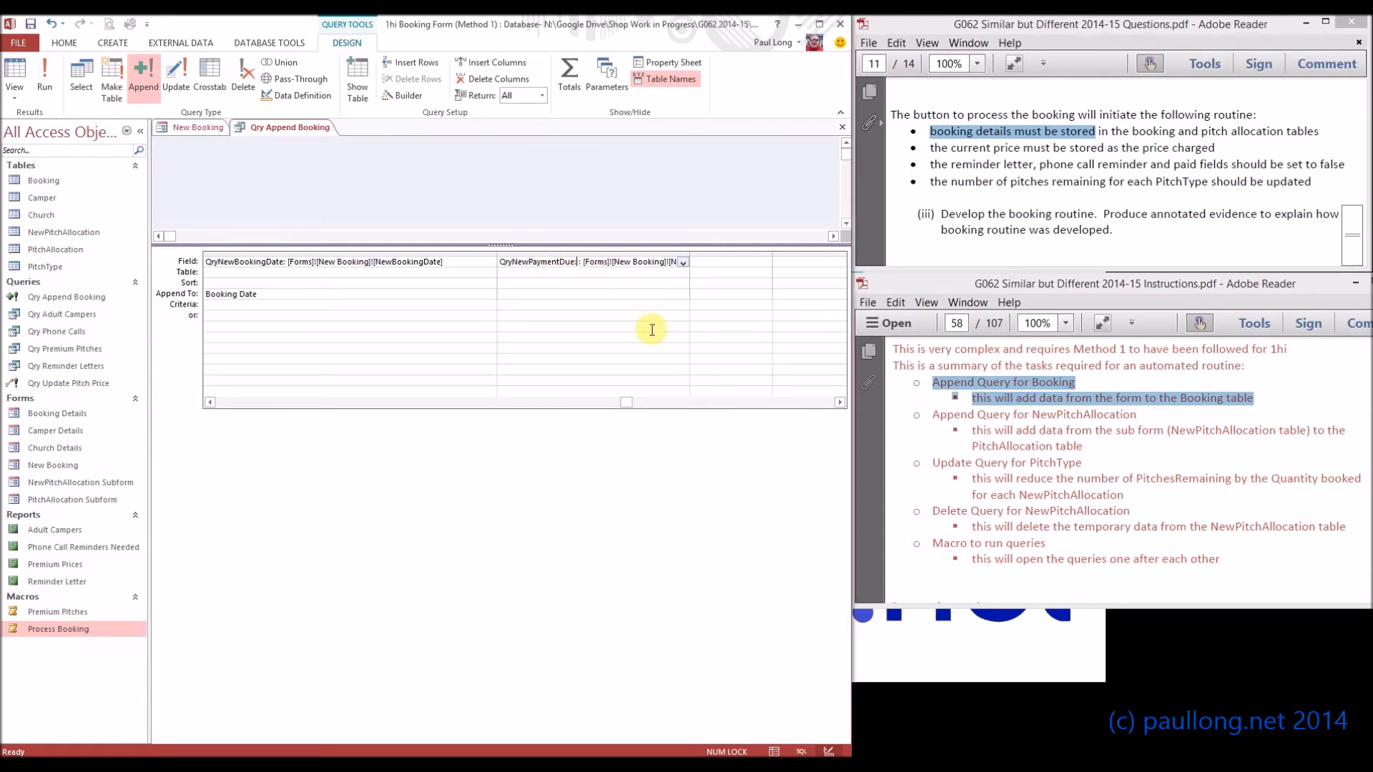
key(Tab)
Set the QryNewPaymentDue column to append to the Payment Due field.
click(538, 294)
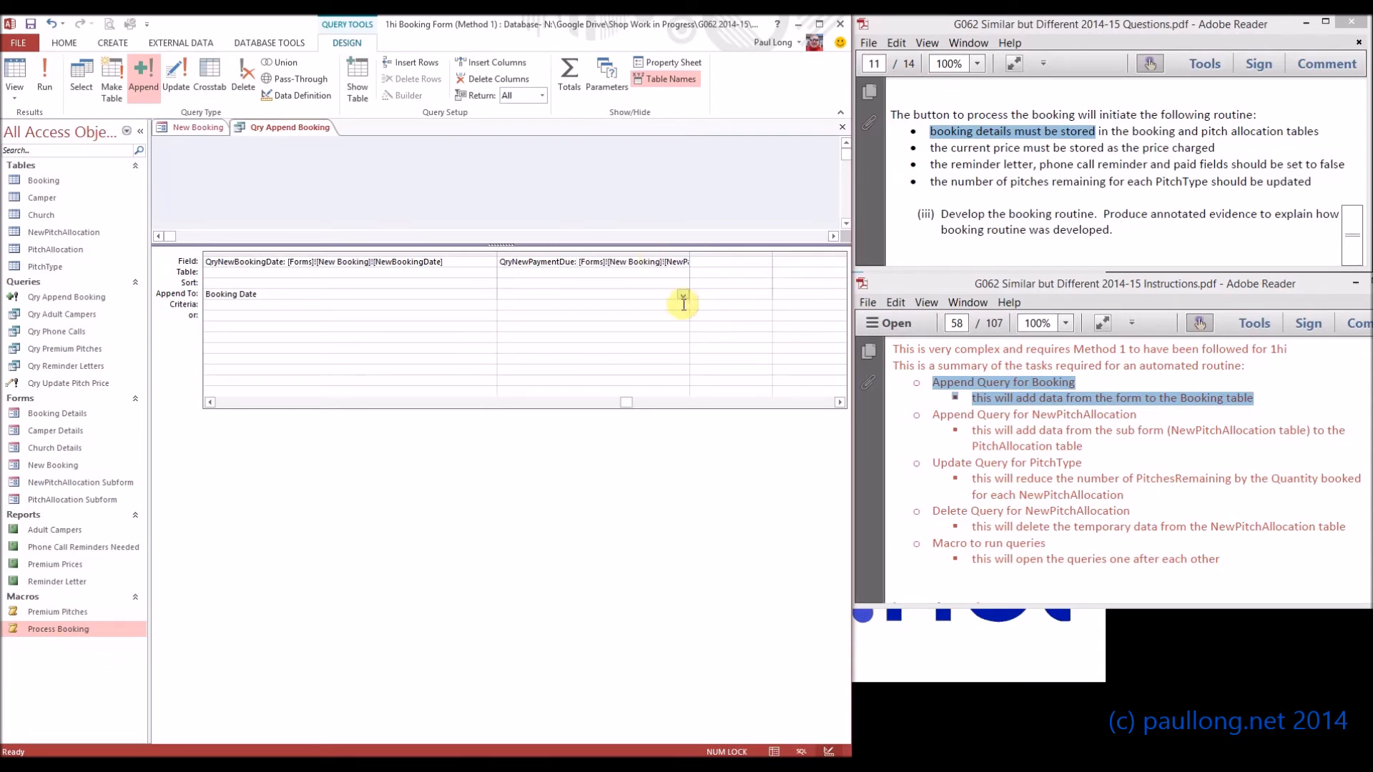
click(683, 296)
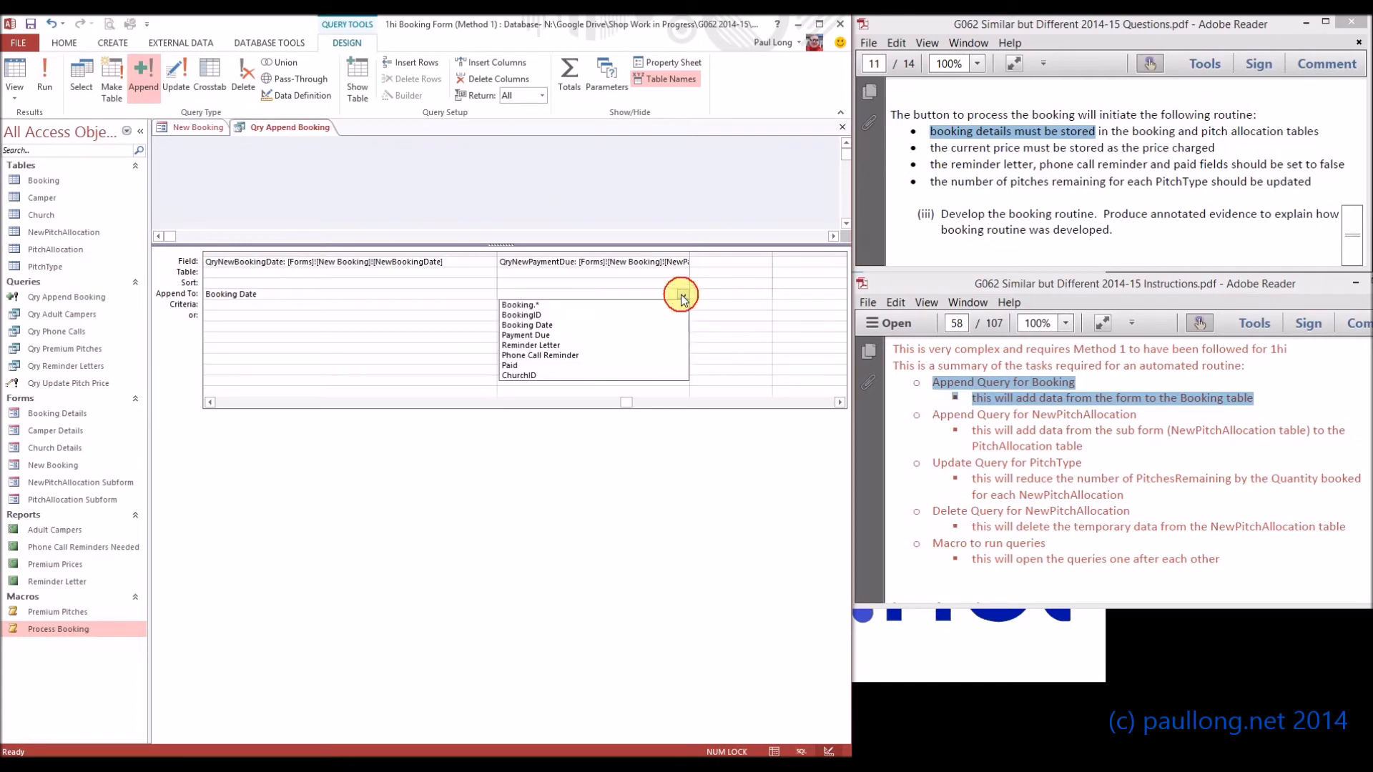
click(555, 336)
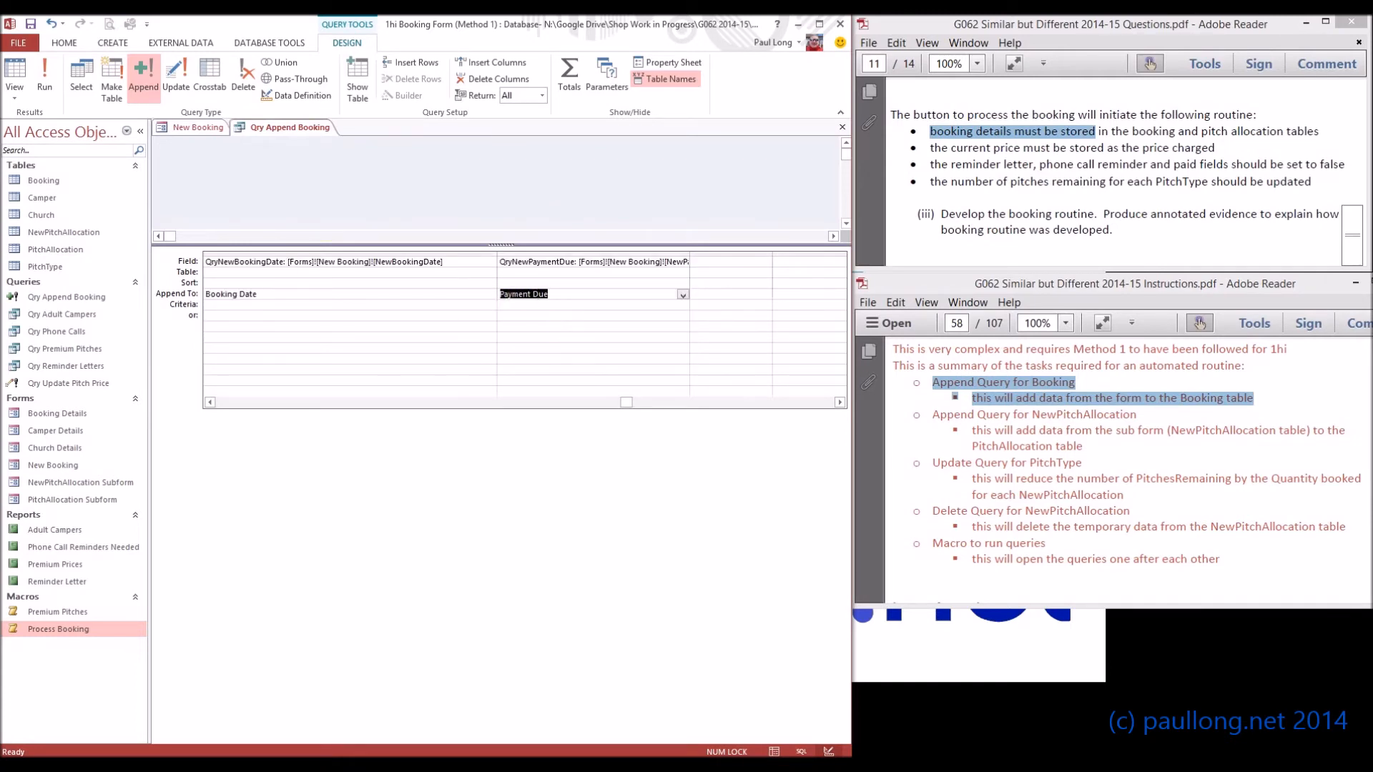
Preview the append query's datasheet, fit the QryNewChurchID column to its heading, and check the values in each column.
click(16, 79)
click(307, 156)
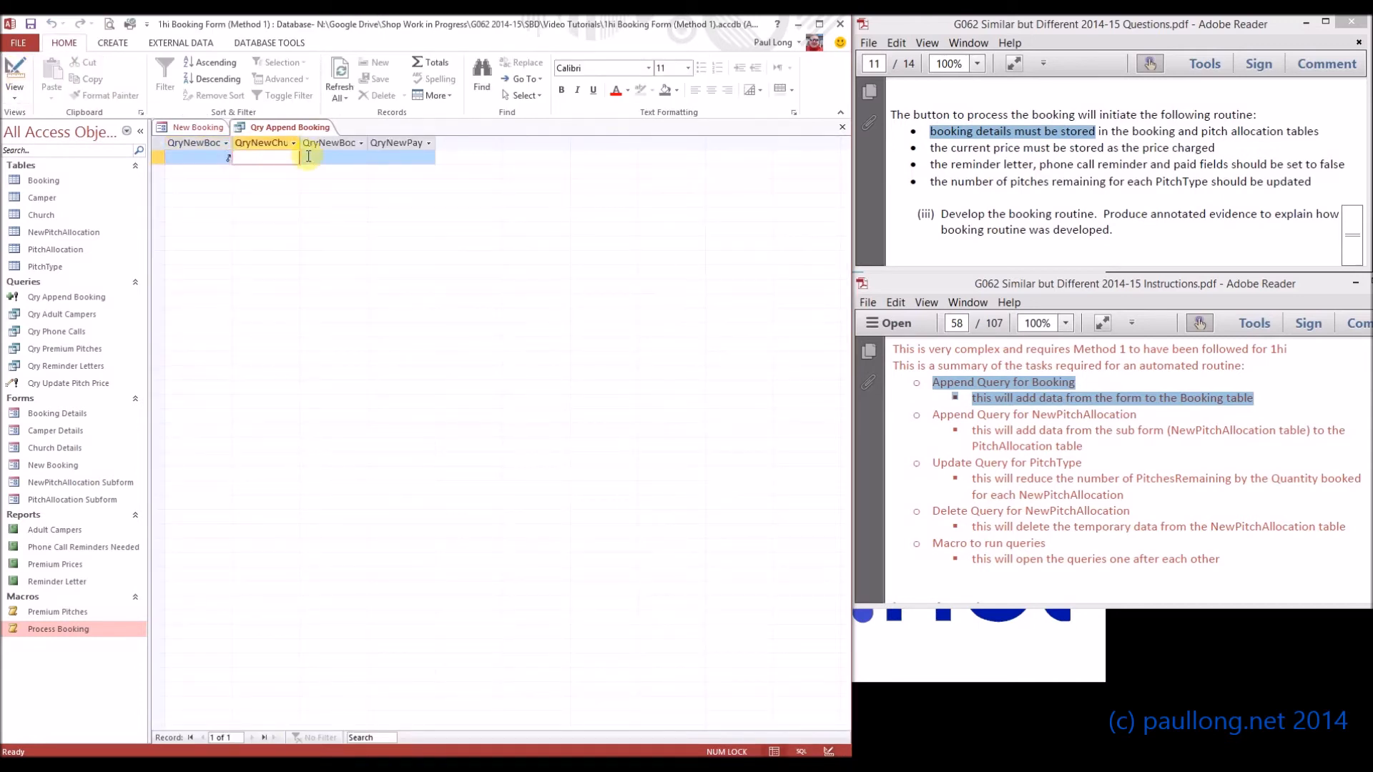
click(345, 159)
click(405, 159)
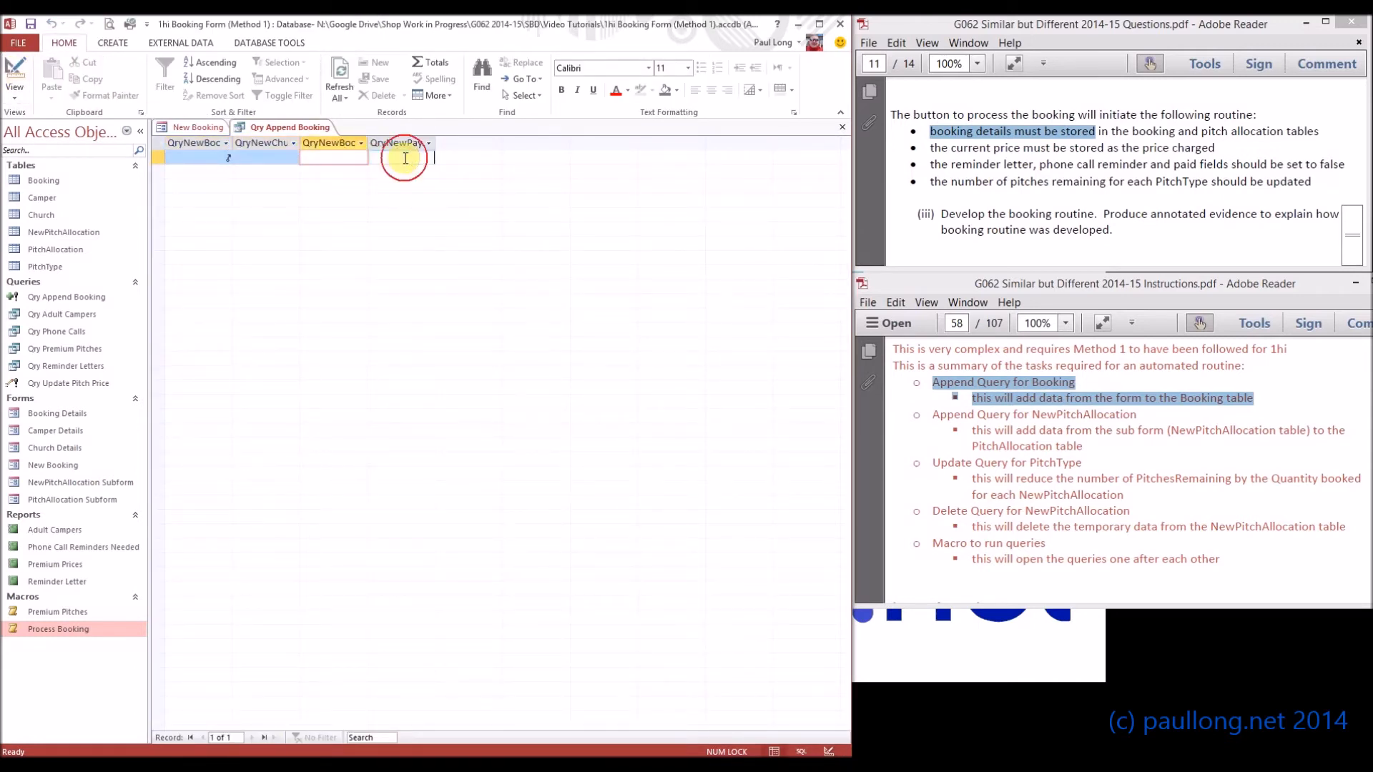
click(275, 156)
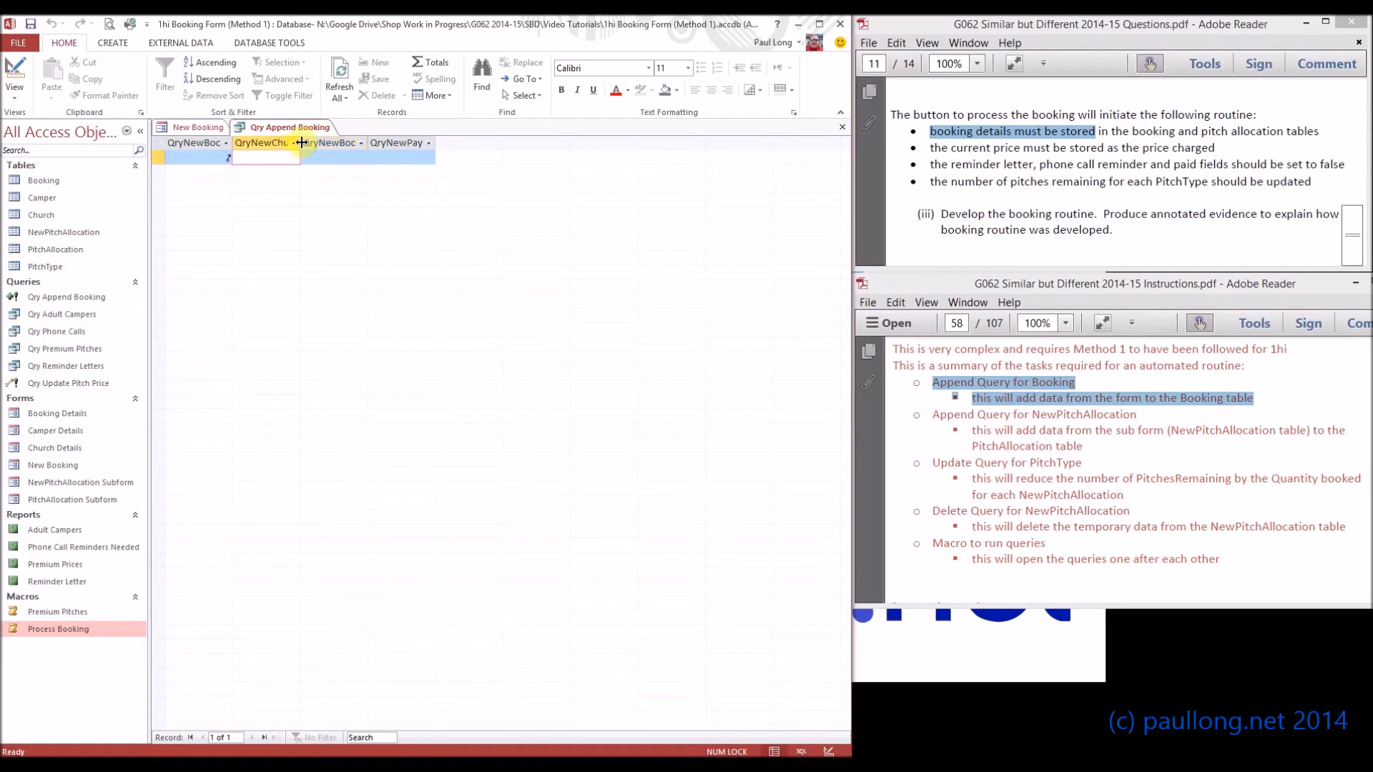
double_click(301, 142)
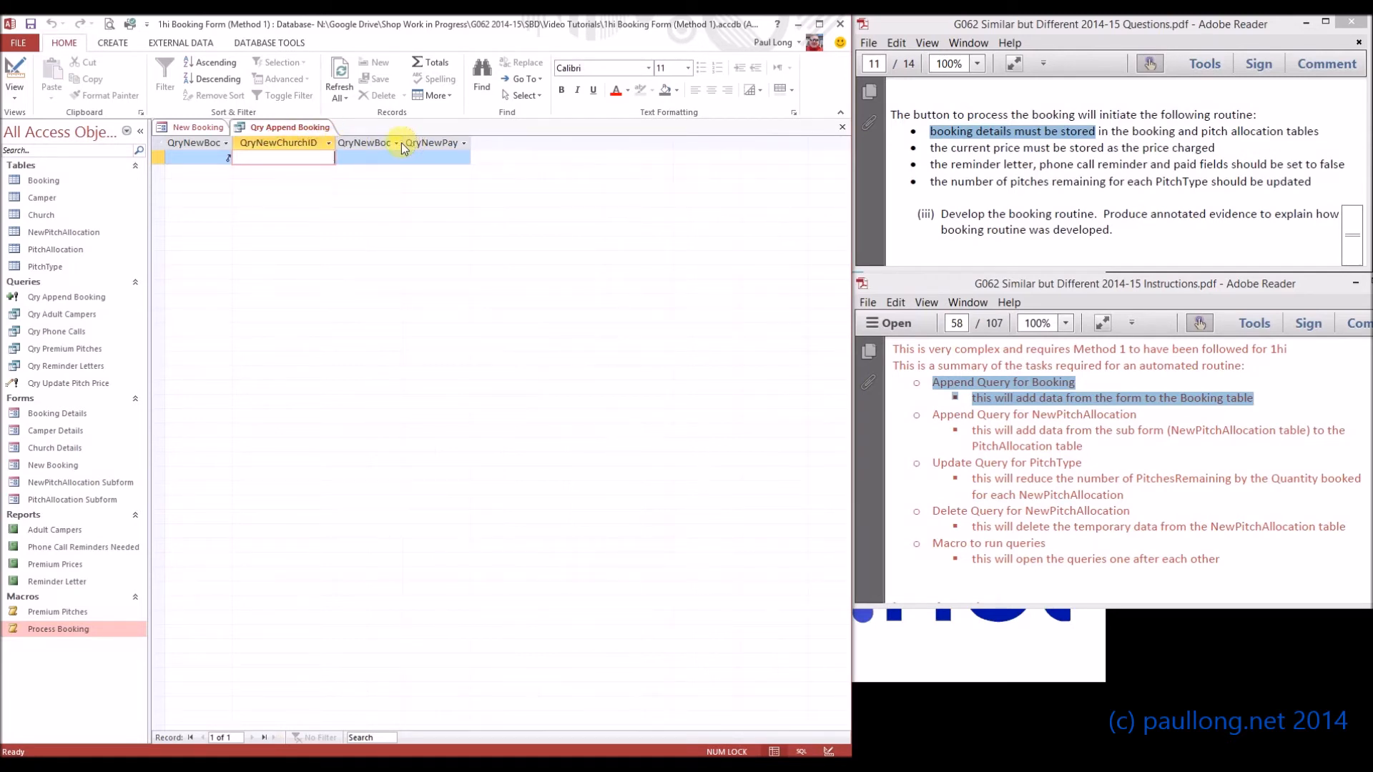
click(362, 157)
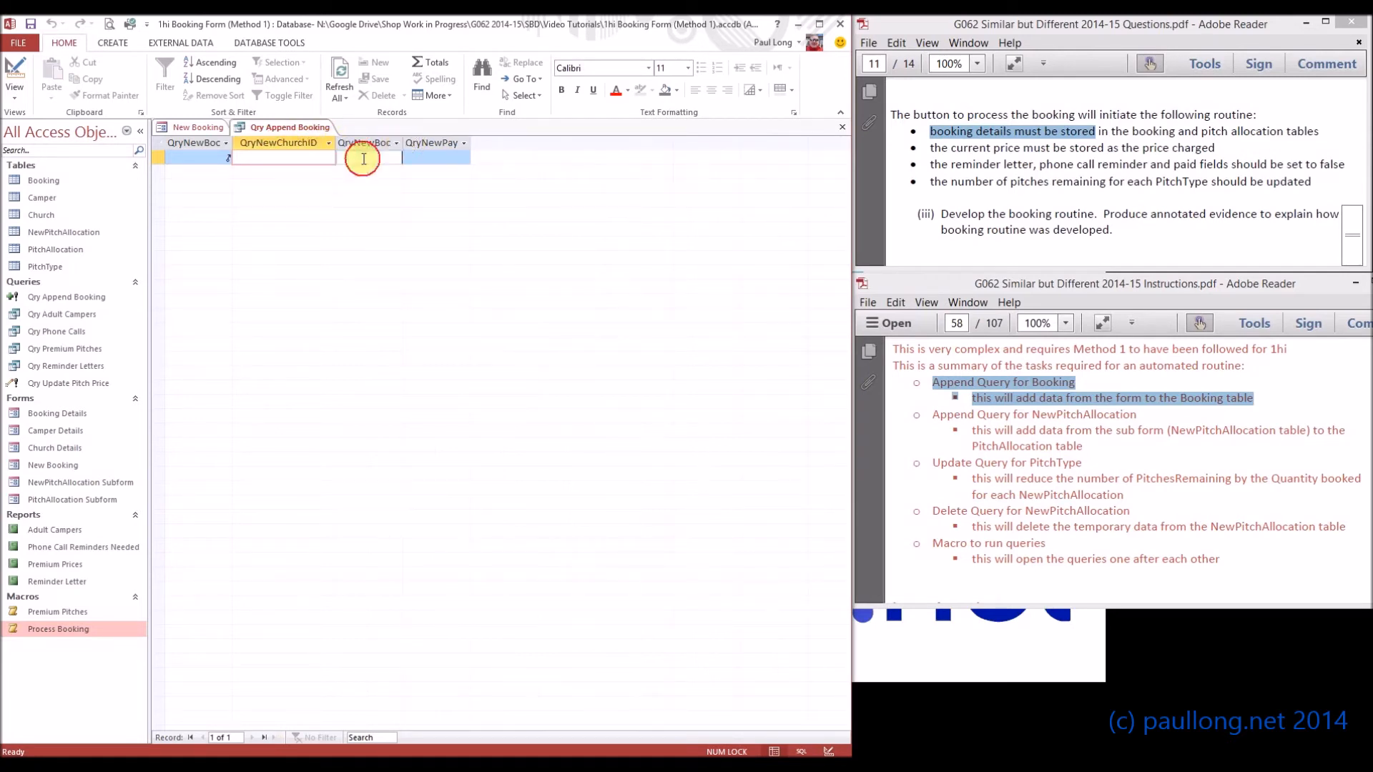
click(270, 157)
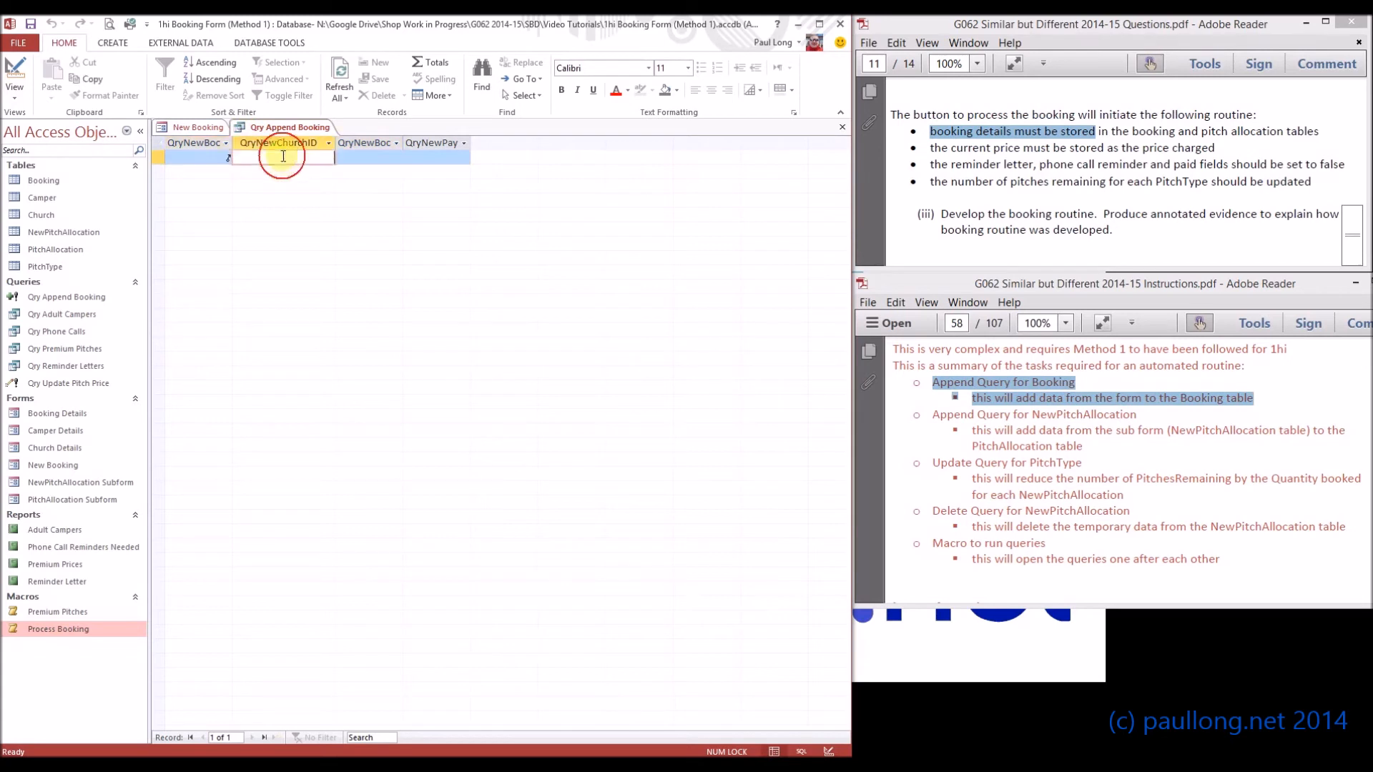
Choose New Life Church as the church on the New Booking form.
click(199, 129)
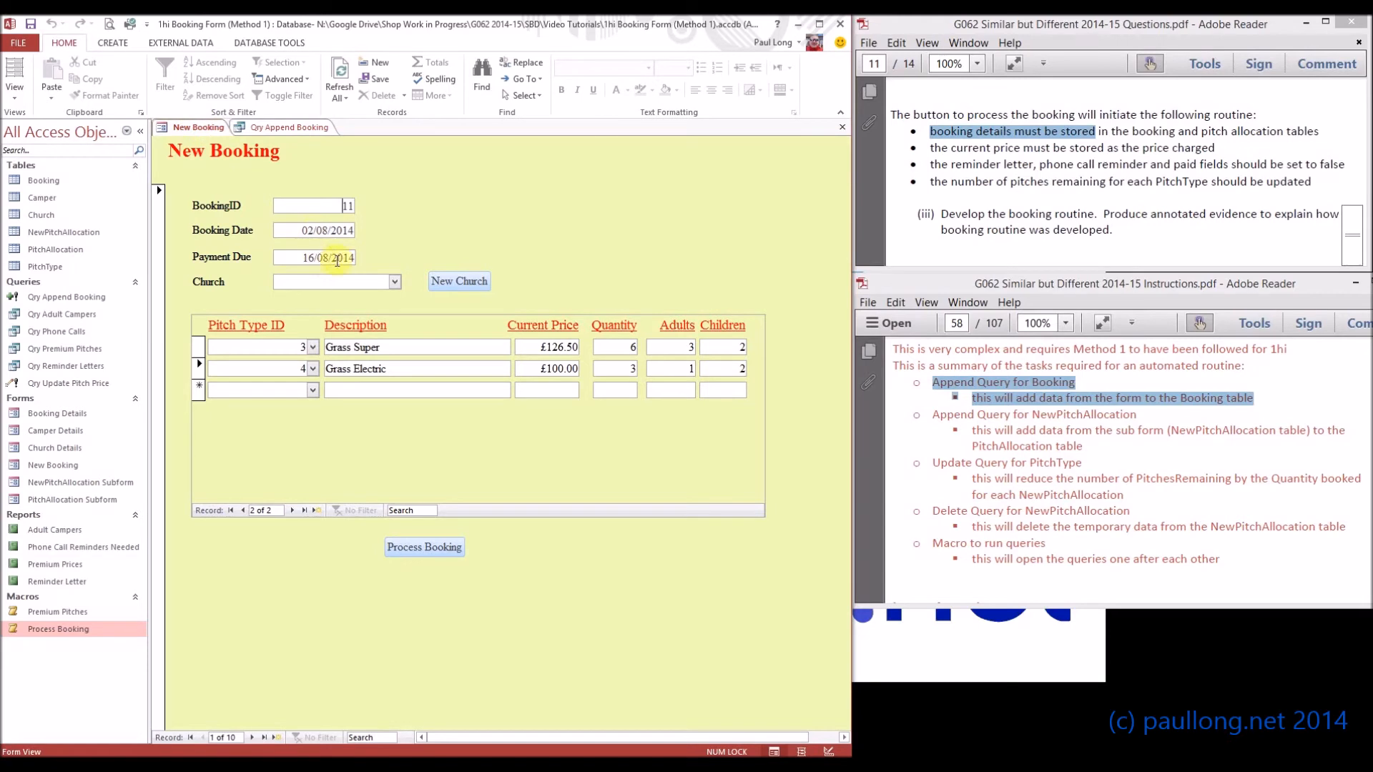
click(394, 284)
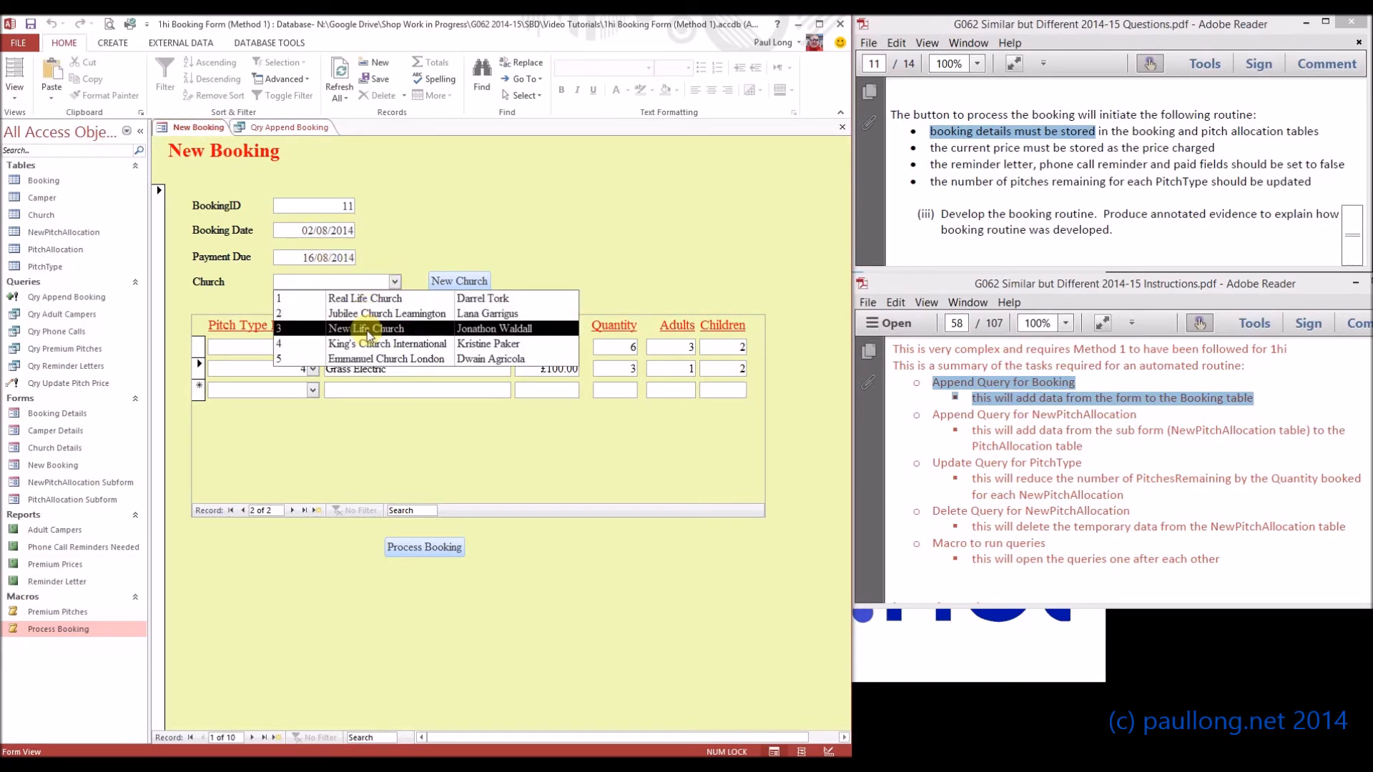
click(366, 330)
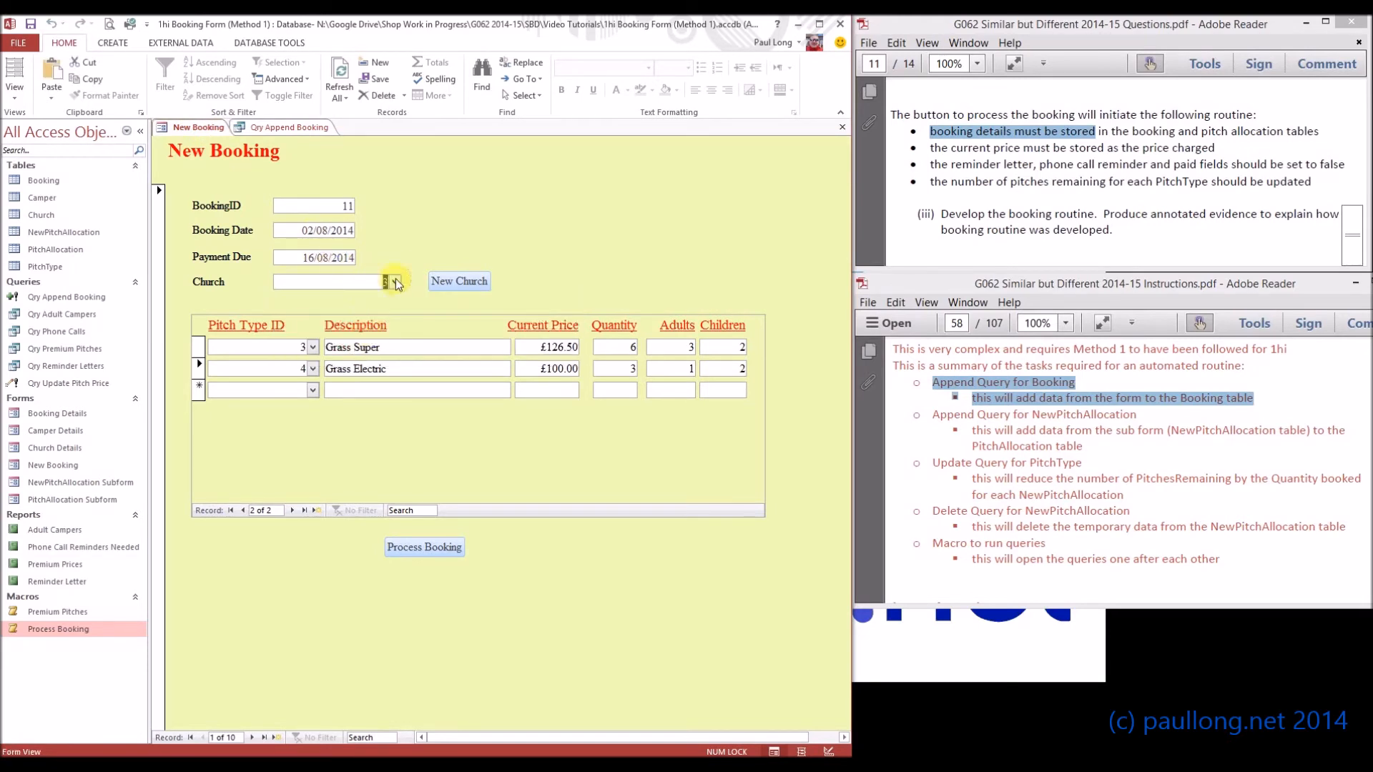
Return Qry Append Booking to design view and run it, approving the append of the new booking.
click(277, 128)
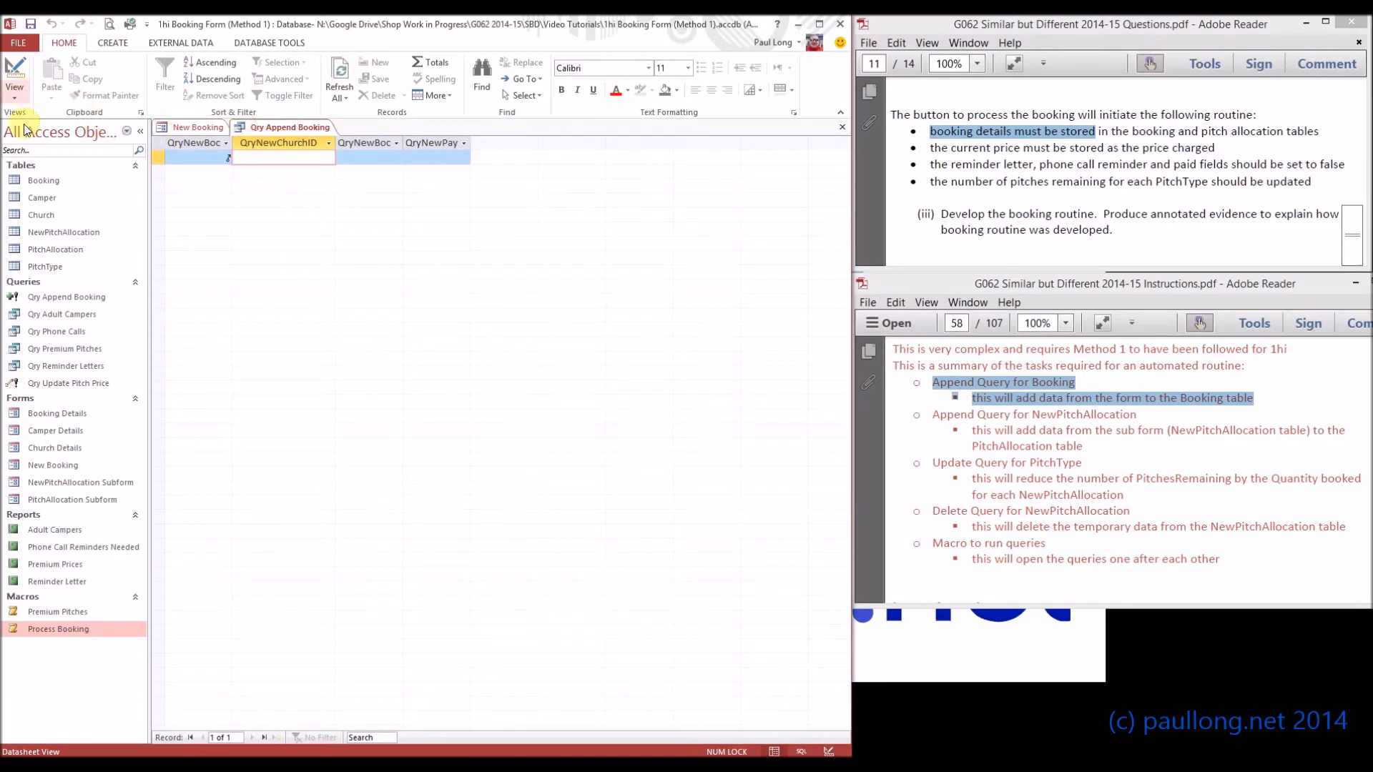
click(14, 75)
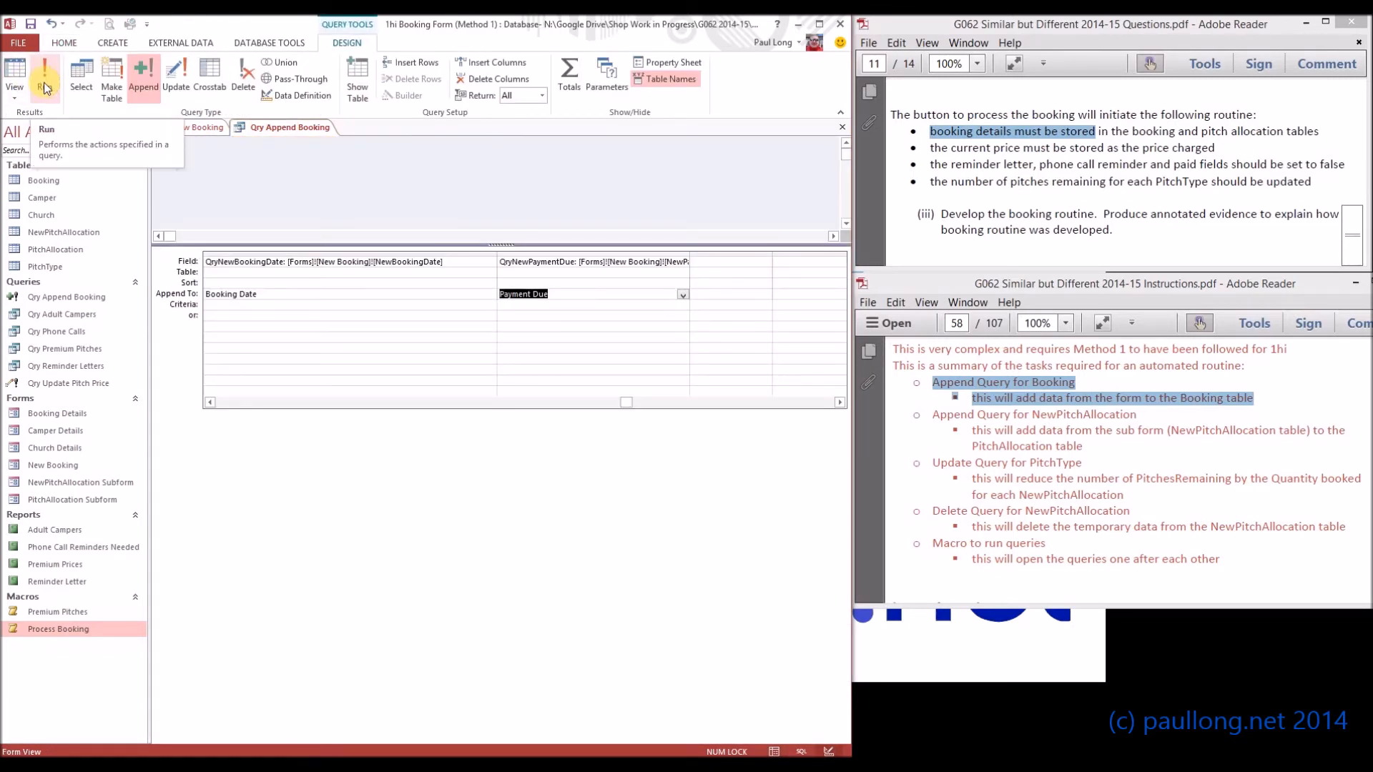
click(44, 88)
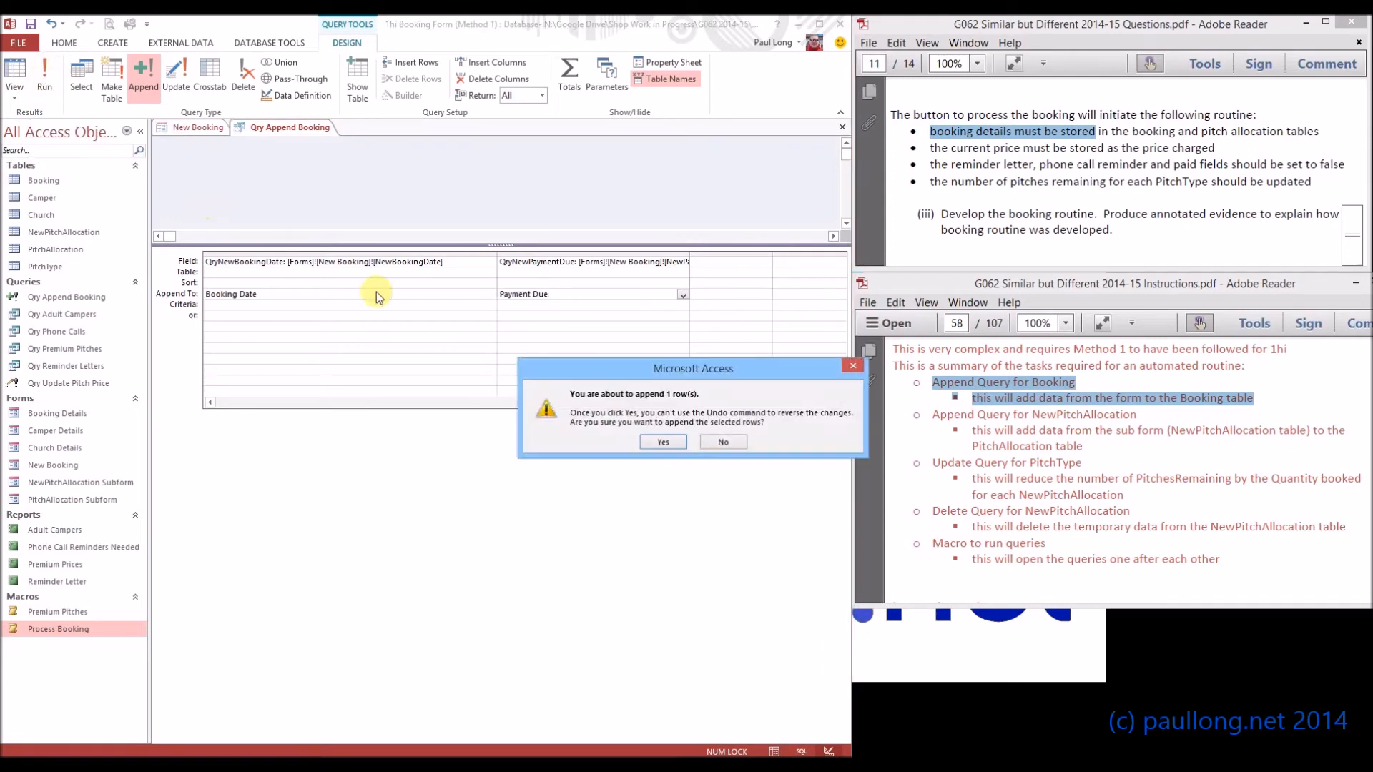
click(663, 442)
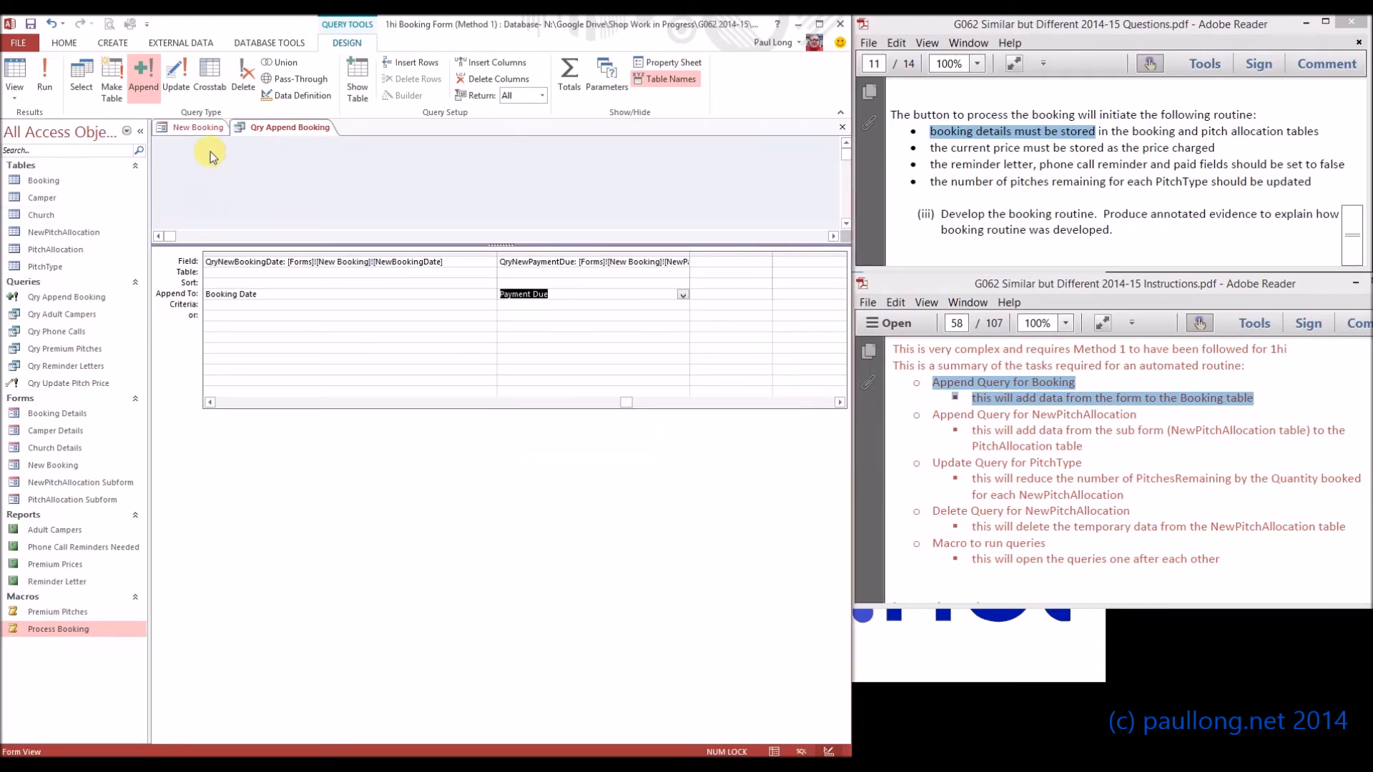
Open the Booking table and check the Paid and ChurchID values of the appended record with BookingID 11.
double_click(62, 182)
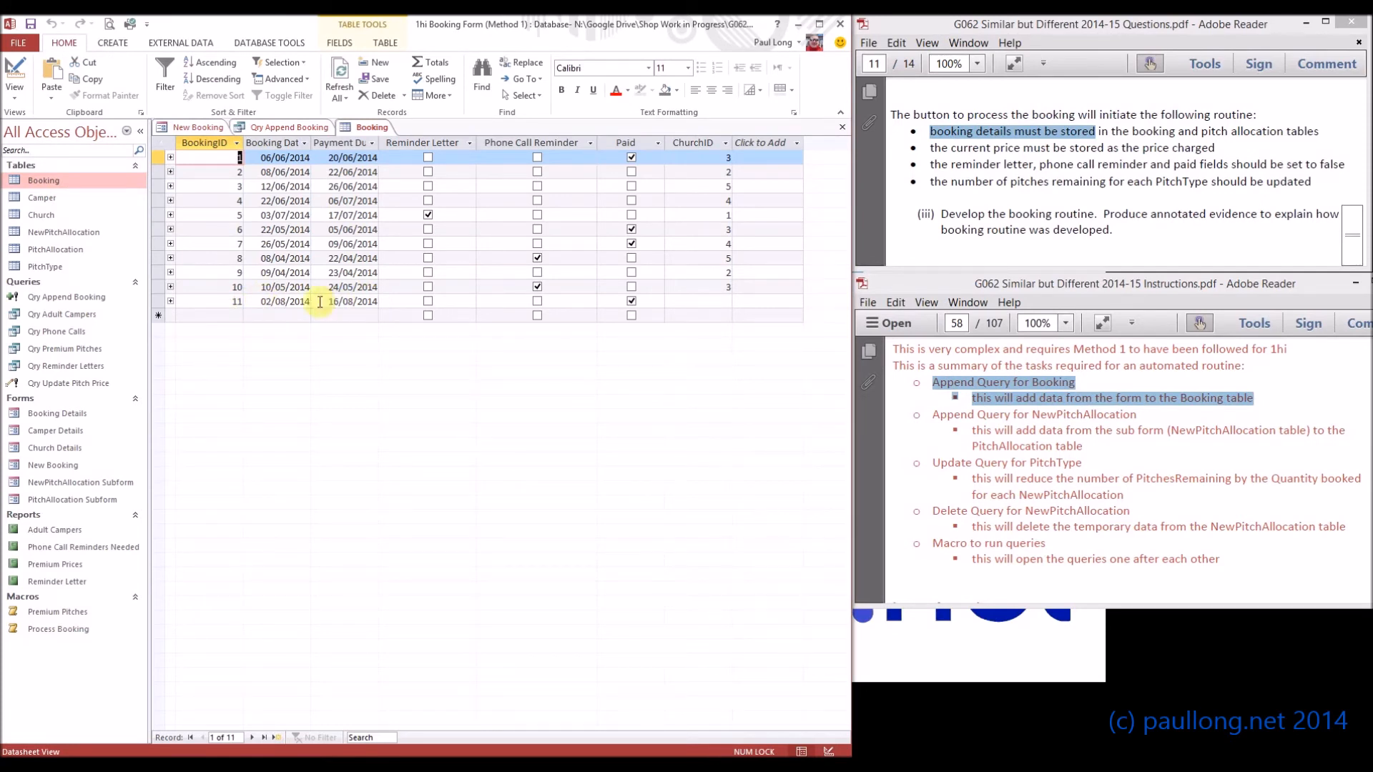
click(709, 301)
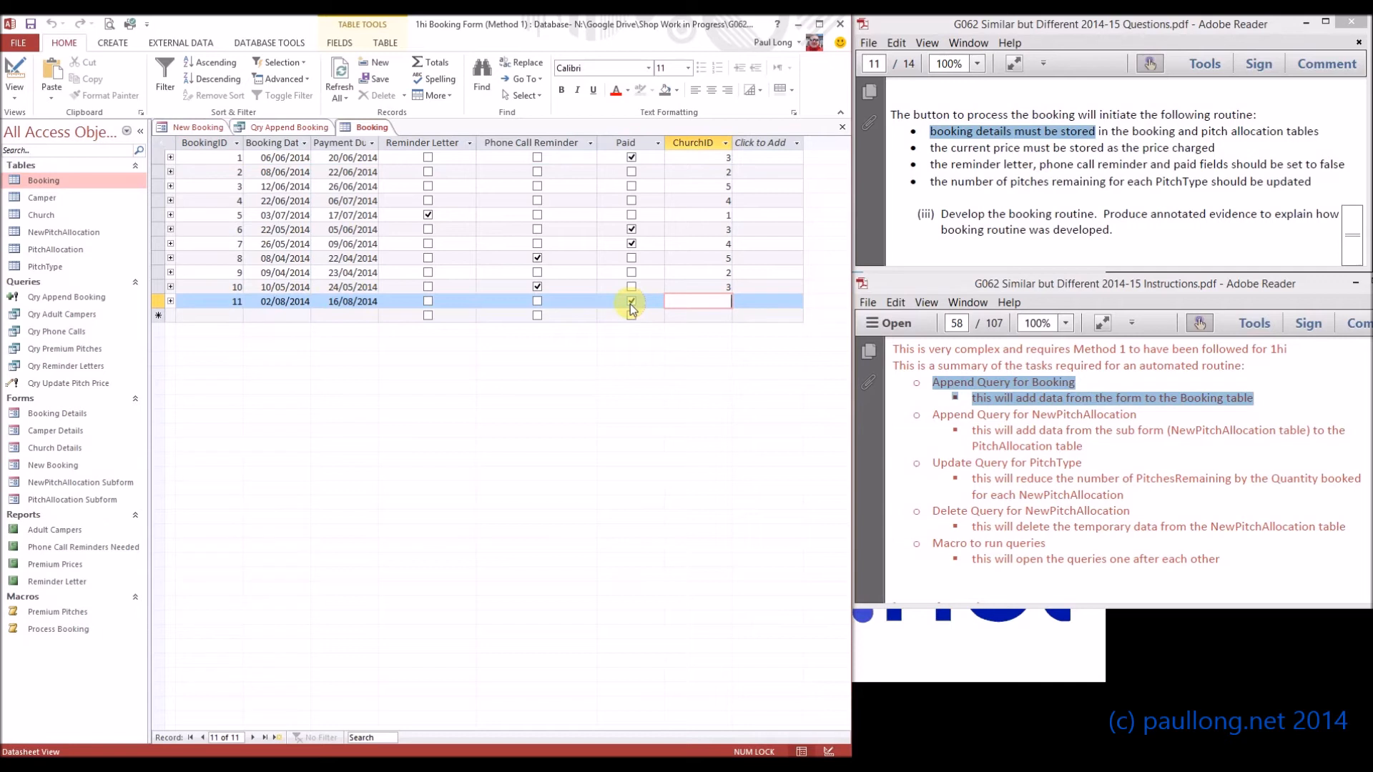
click(630, 303)
Delete the record with BookingID 11, then close the Booking table and return to the Qry Append Booking design.
click(152, 302)
key(Delete)
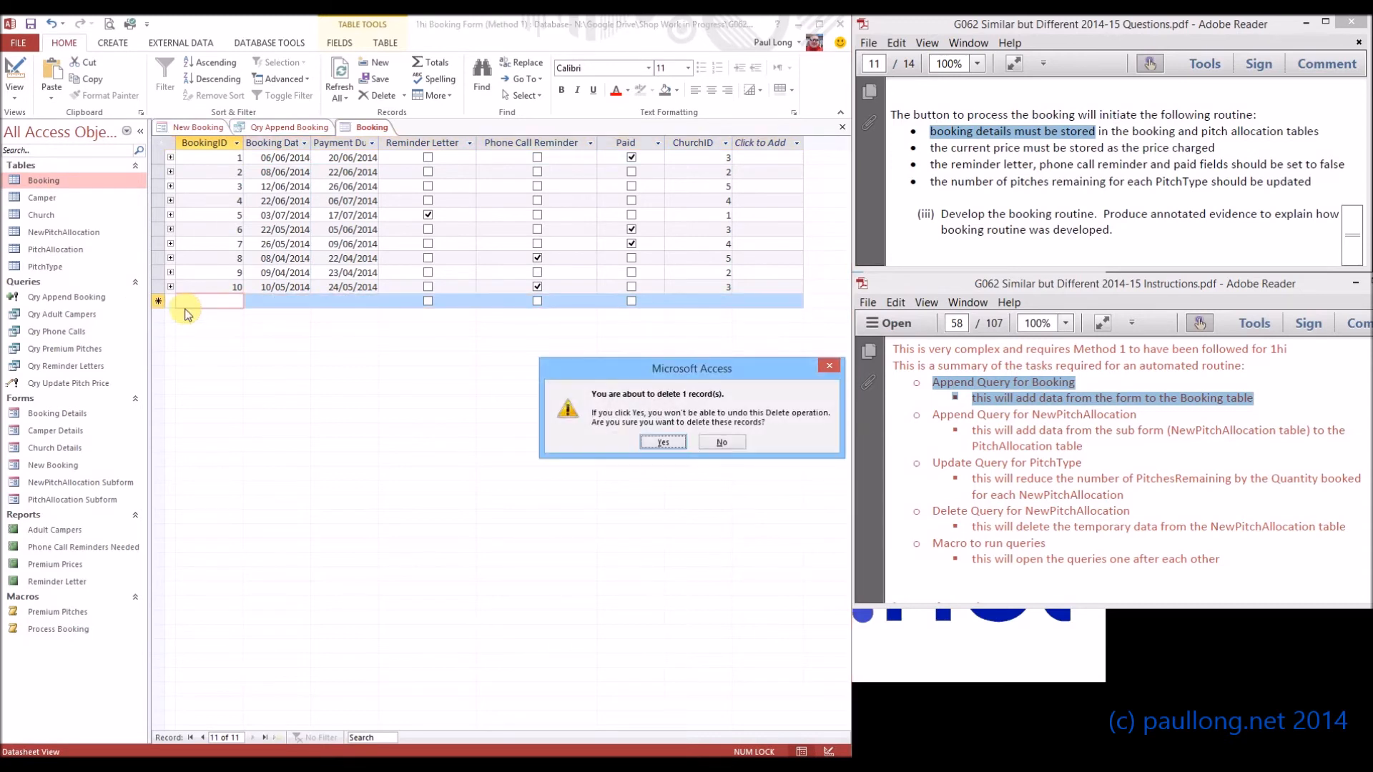
key(Return)
right_click(367, 129)
click(386, 158)
click(311, 134)
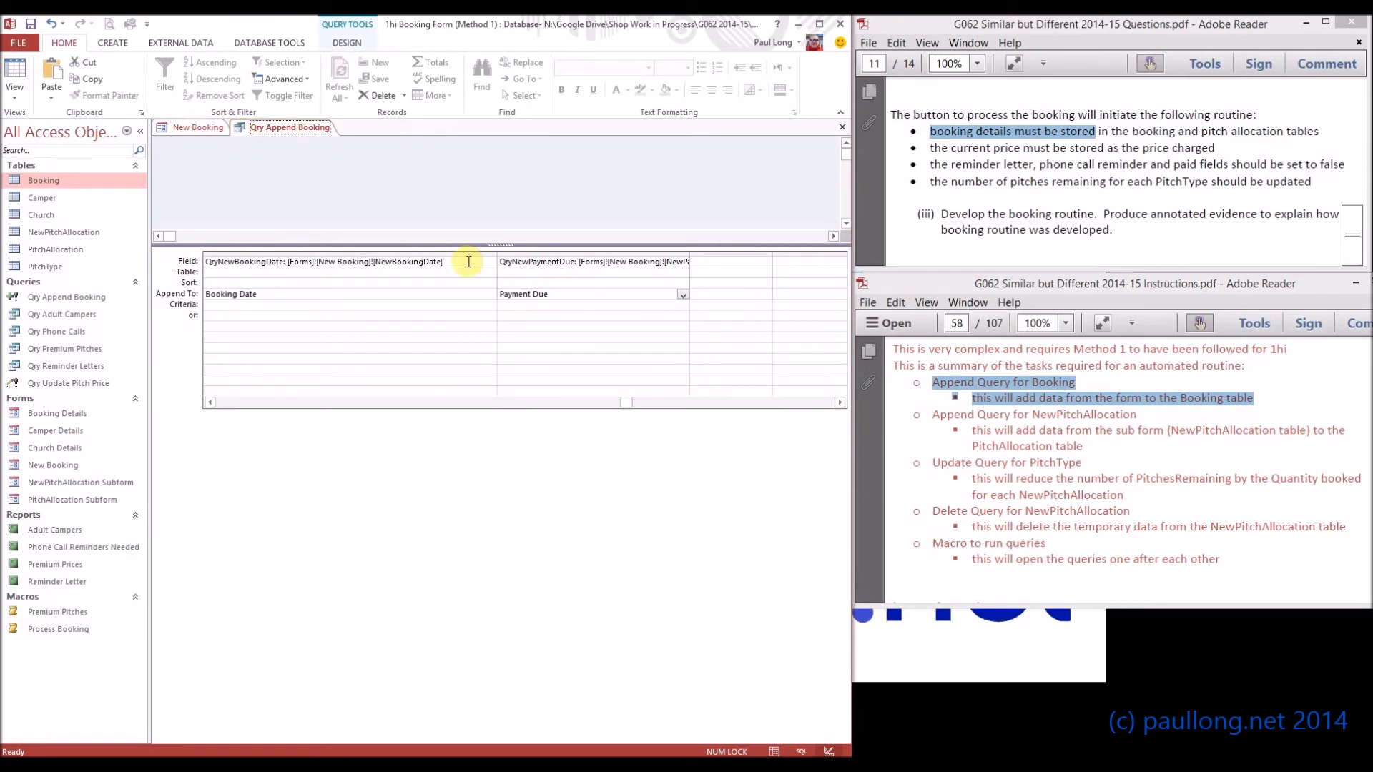
Compare the append destination of the QryNewChurchID column with the Church value on the New Booking form.
click(211, 403)
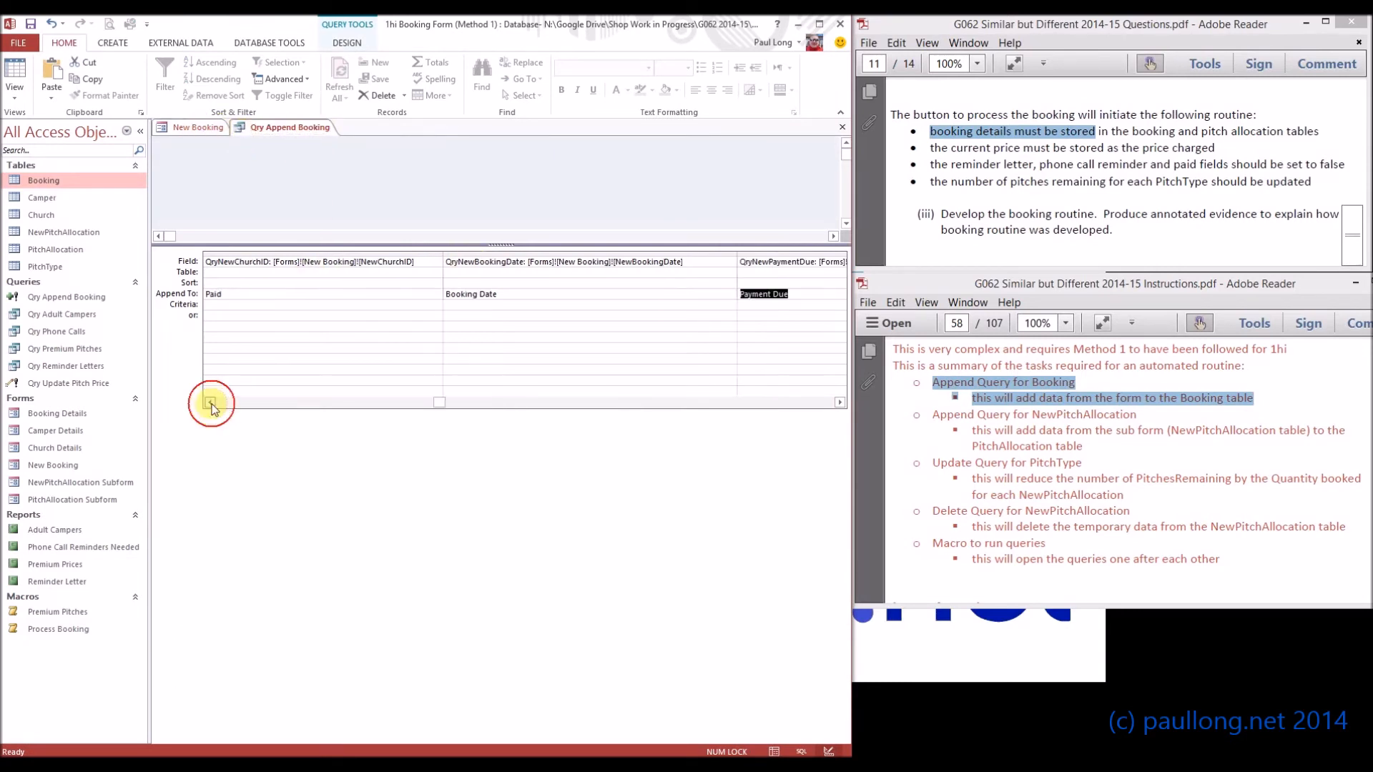
click(211, 403)
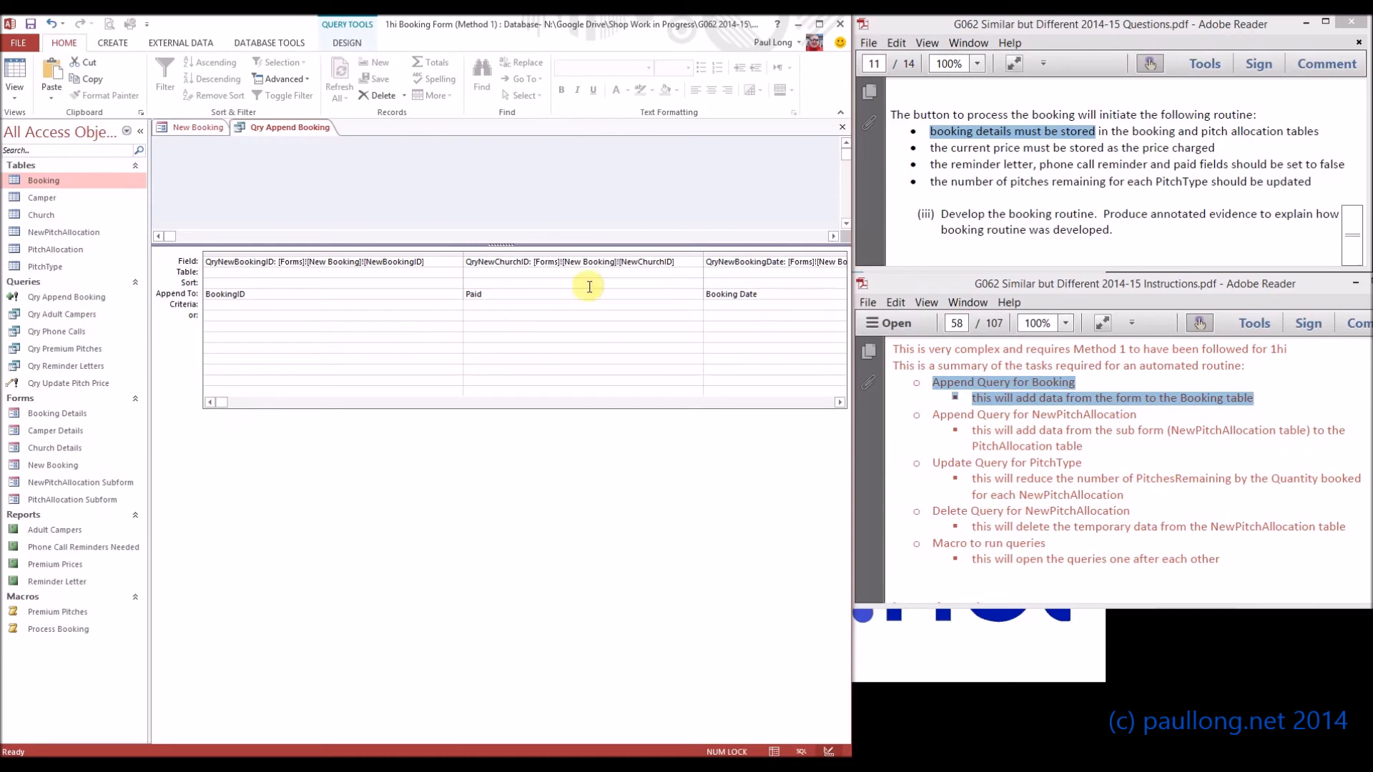
click(679, 264)
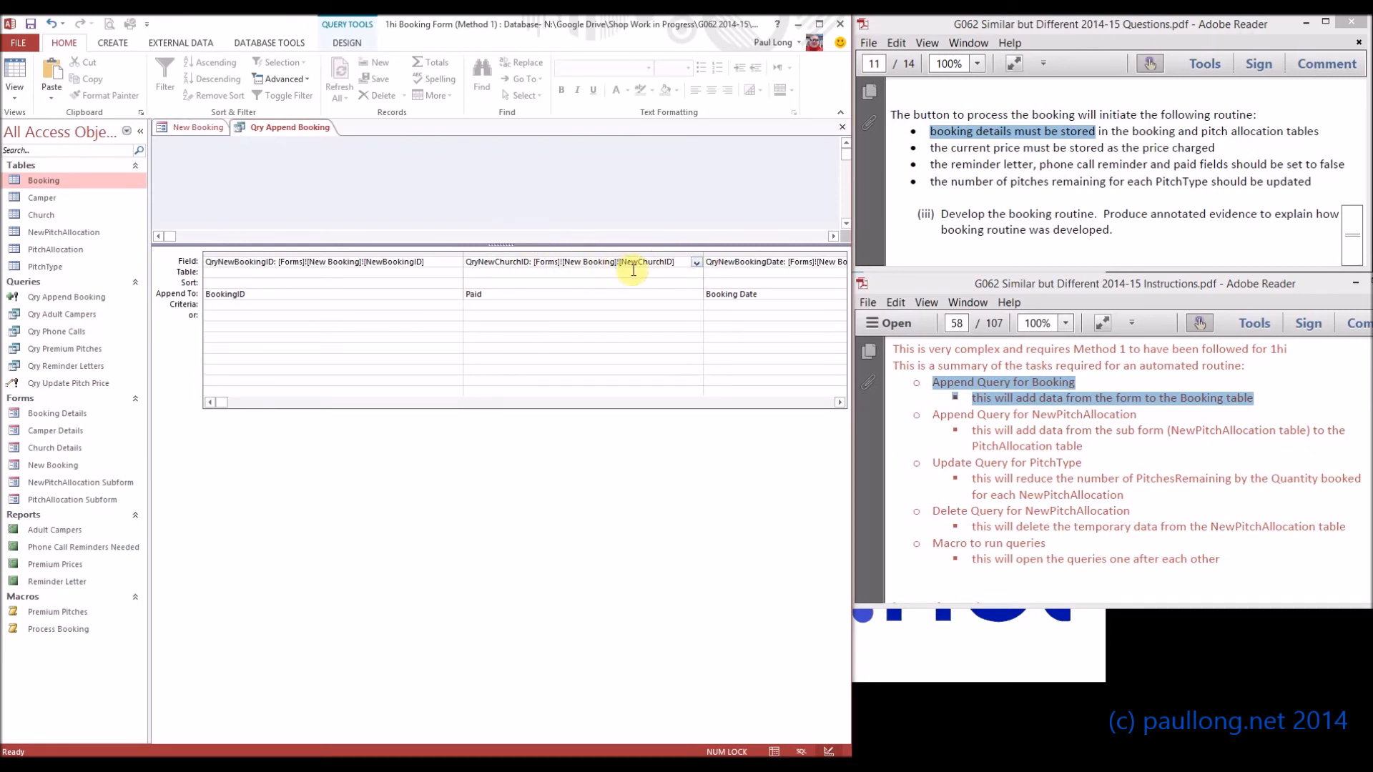
click(192, 130)
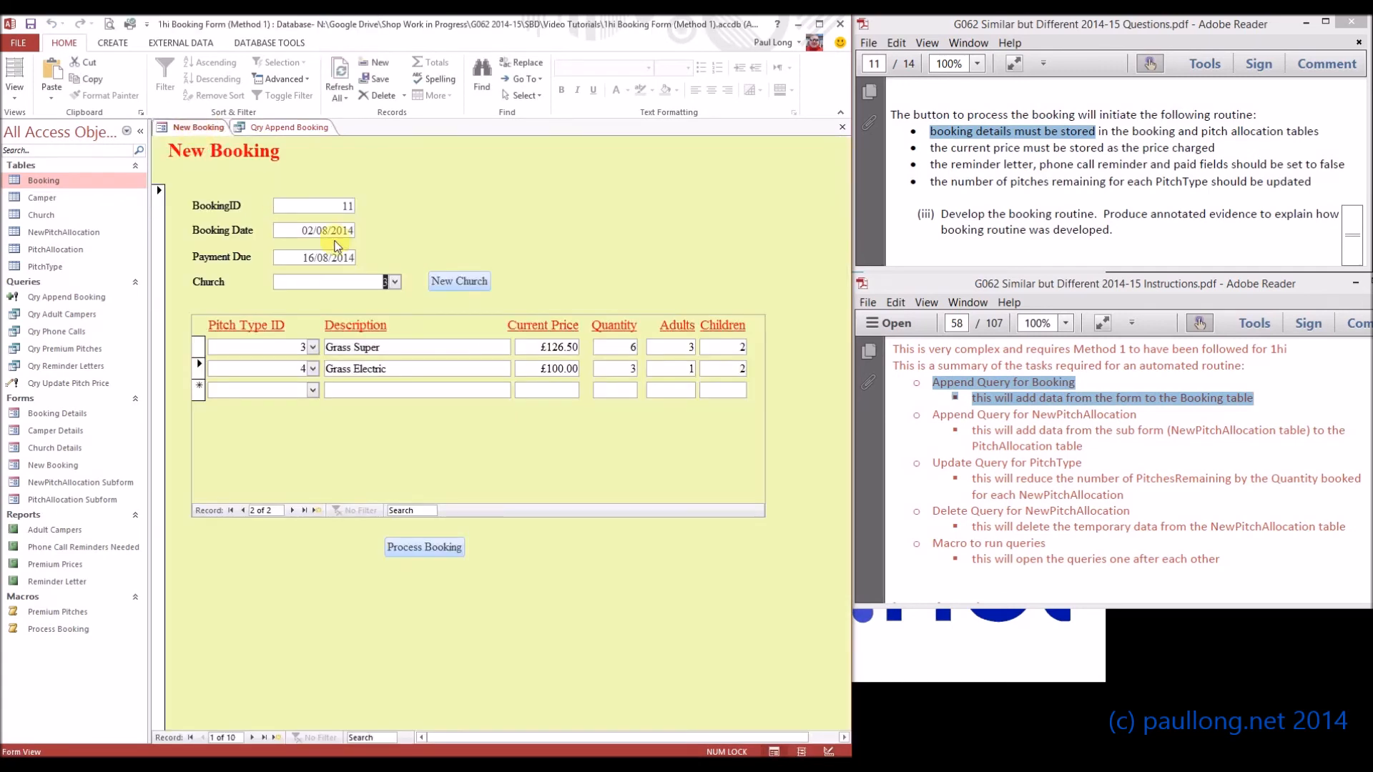
click(381, 348)
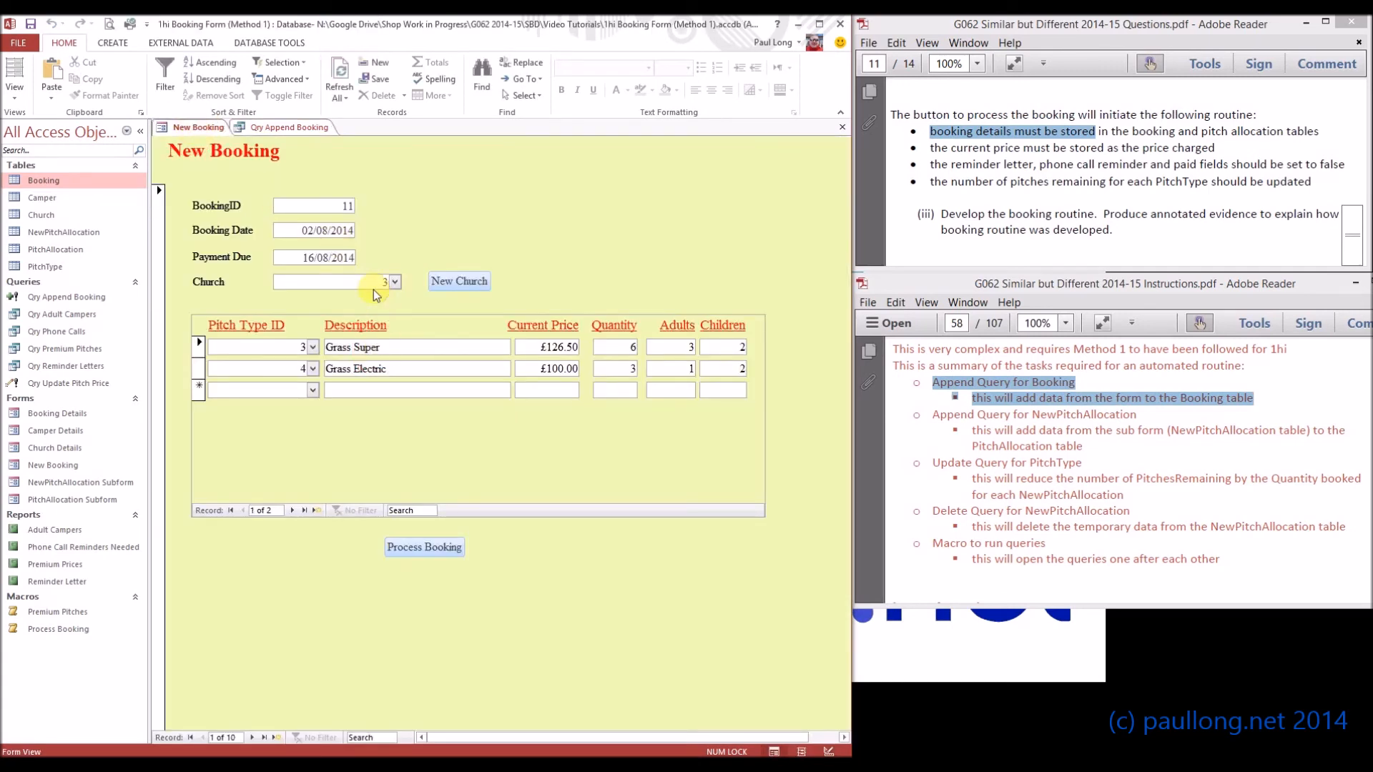
click(301, 128)
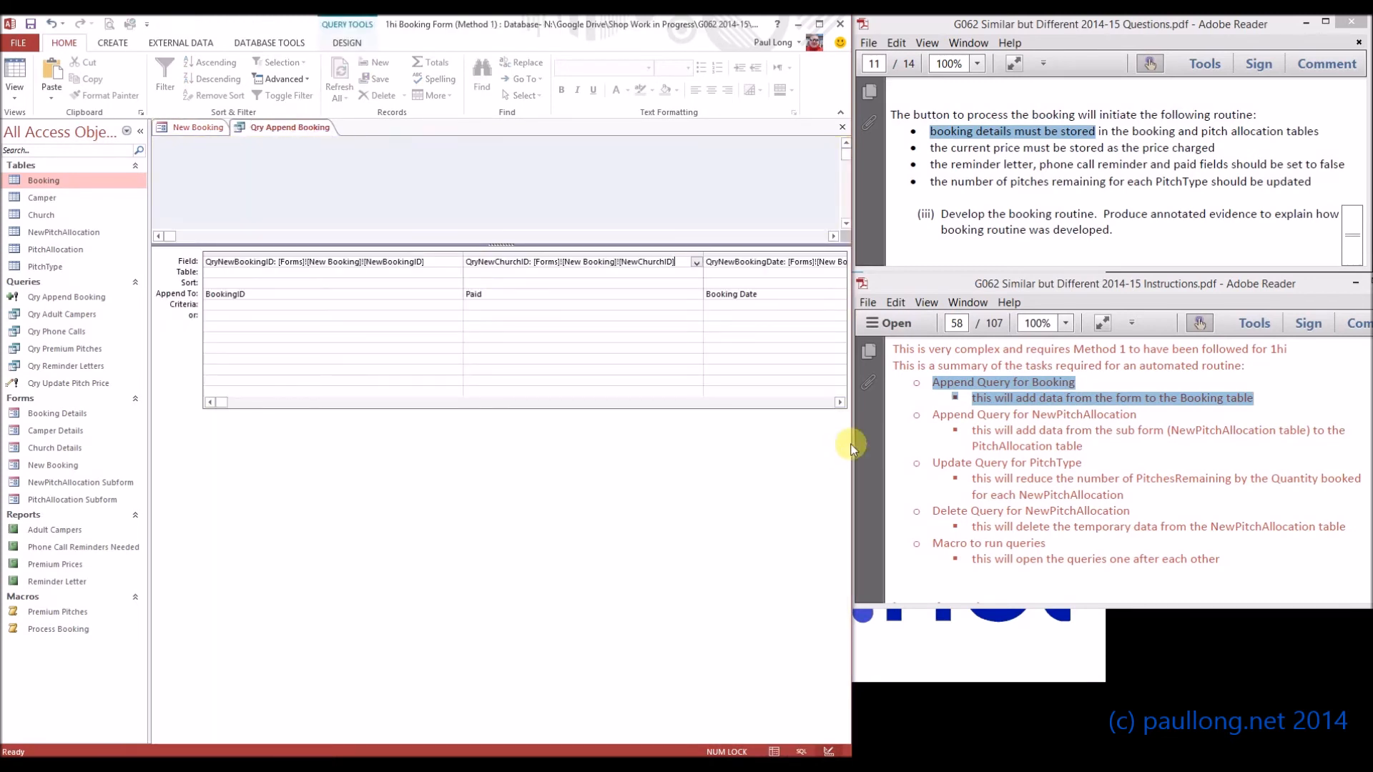
Add the calculated field QryNewPaid: False in the first empty query column, widen that column, and append the field to Paid.
click(838, 402)
click(838, 403)
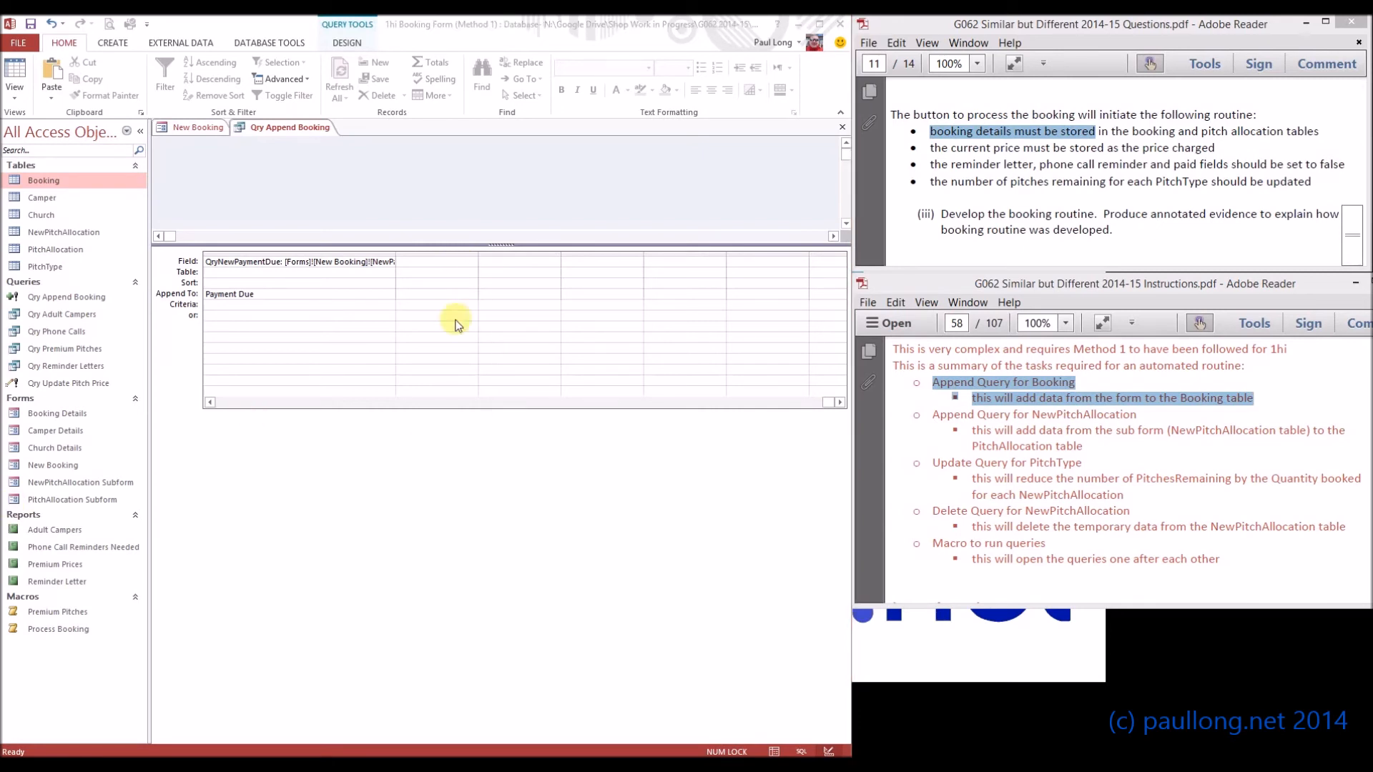
click(474, 250)
drag(478, 250, 531, 251)
click(476, 264)
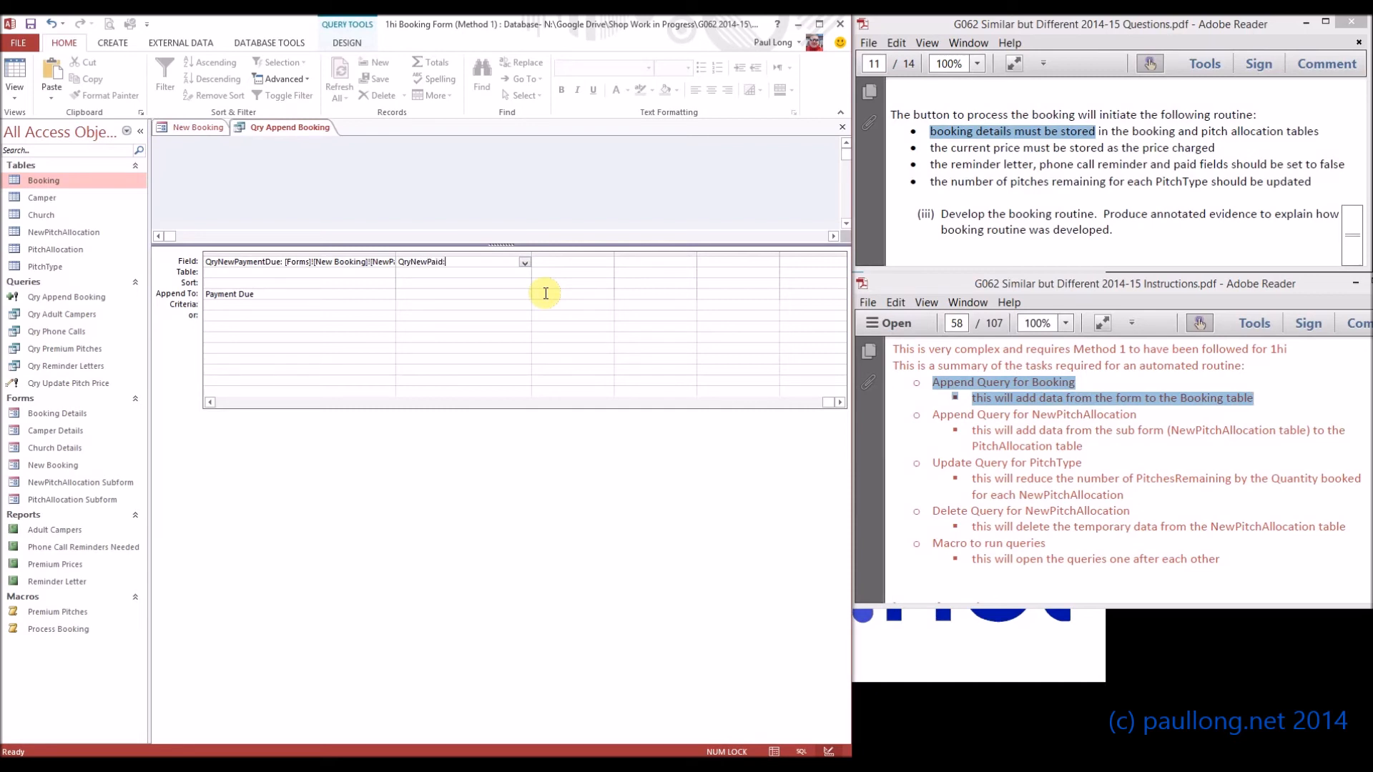
click(483, 294)
click(523, 295)
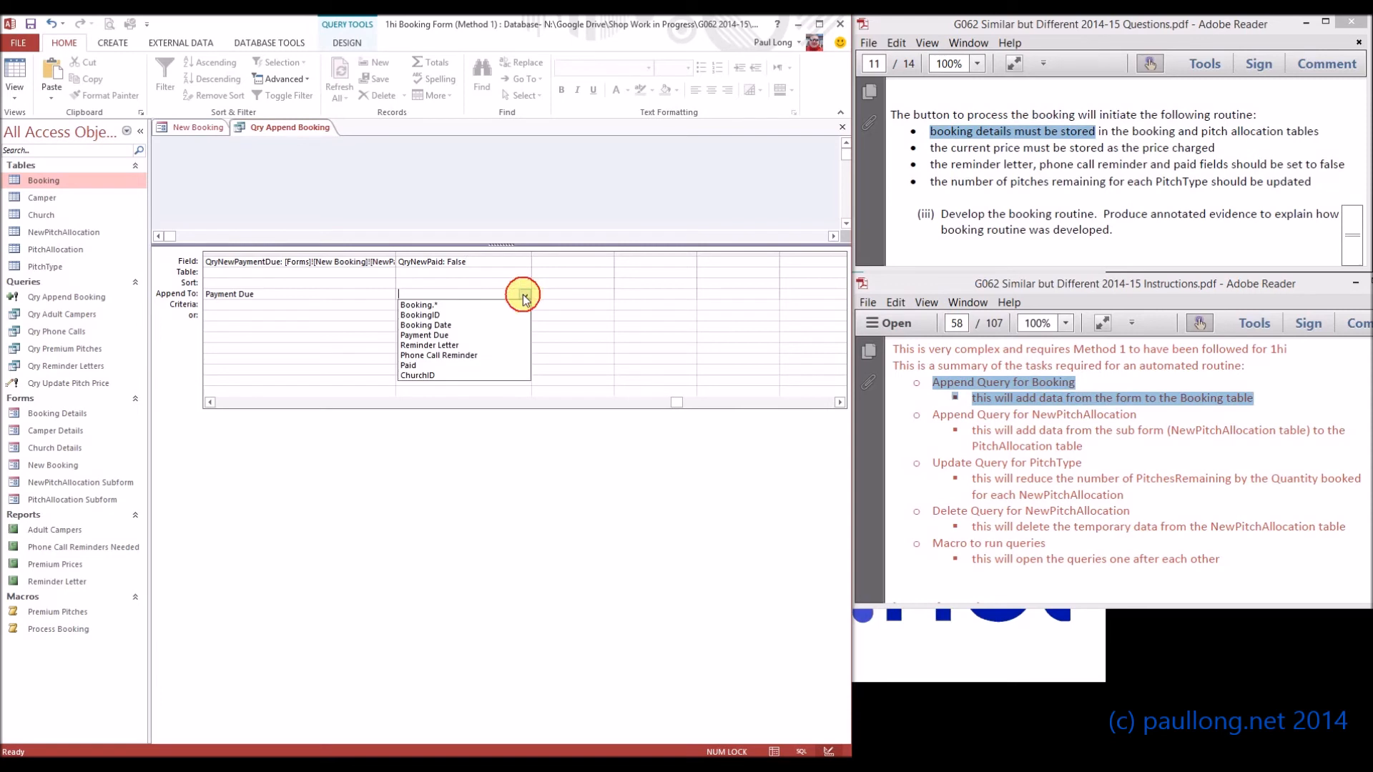
click(518, 372)
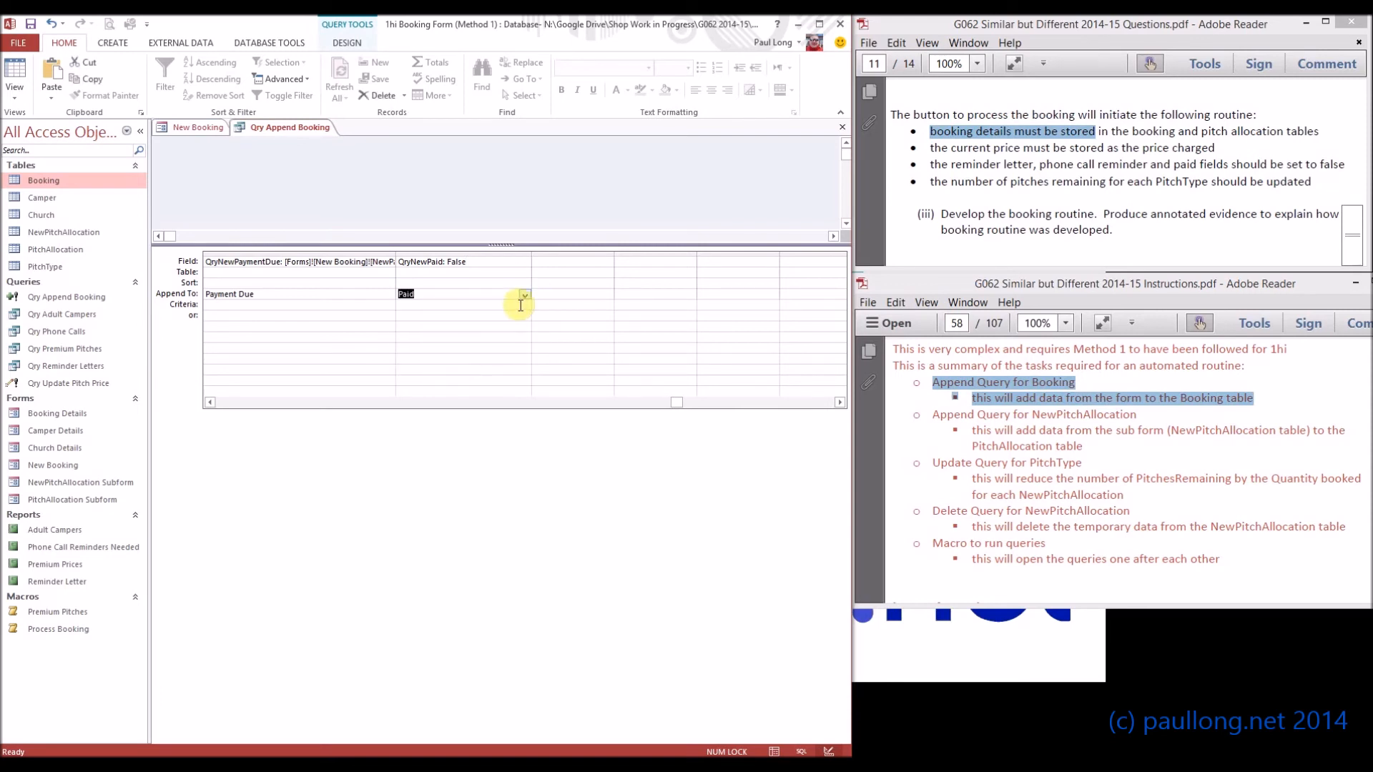
Add the calculated field QryNewReminderLetter: False in the next empty query column and append it to Reminder Letter.
click(560, 263)
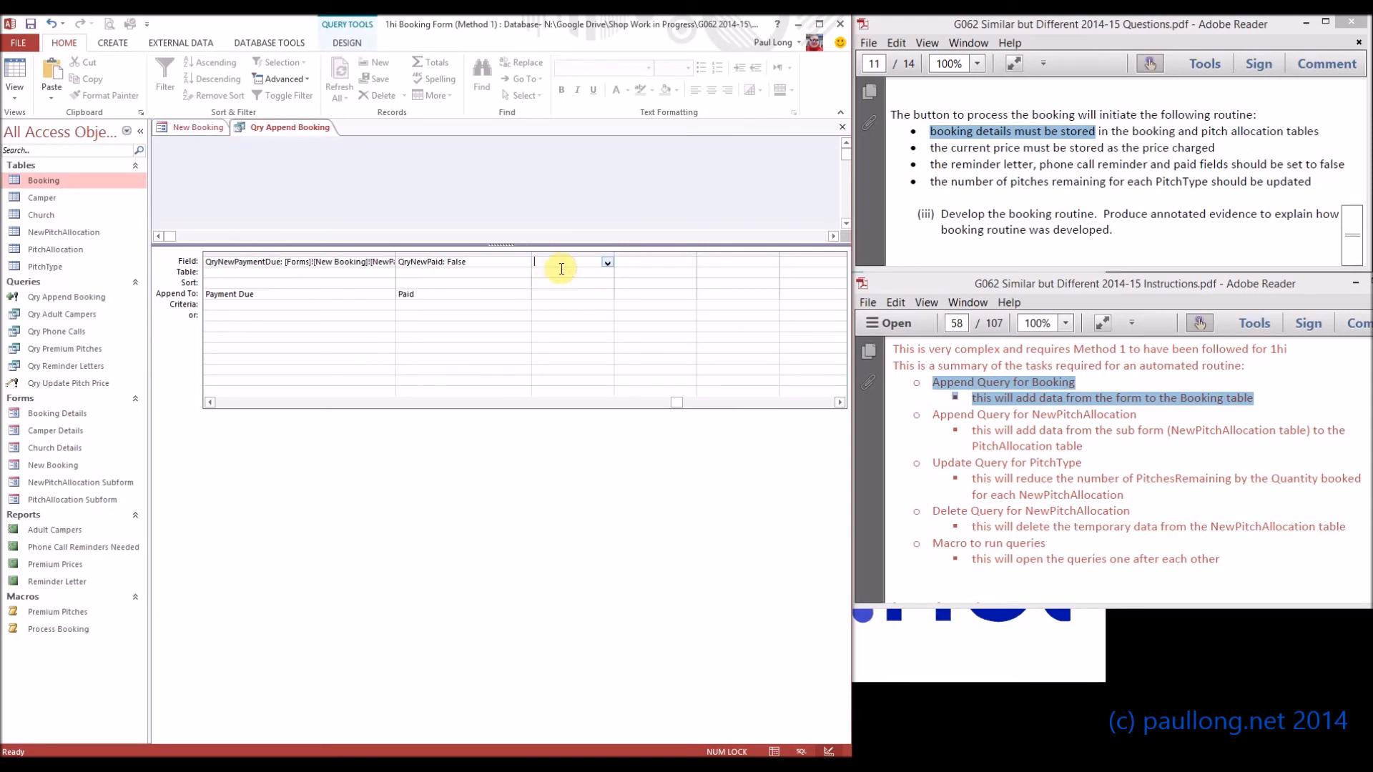
text(QryNewReminderLetter:False)
key(Return)
click(598, 295)
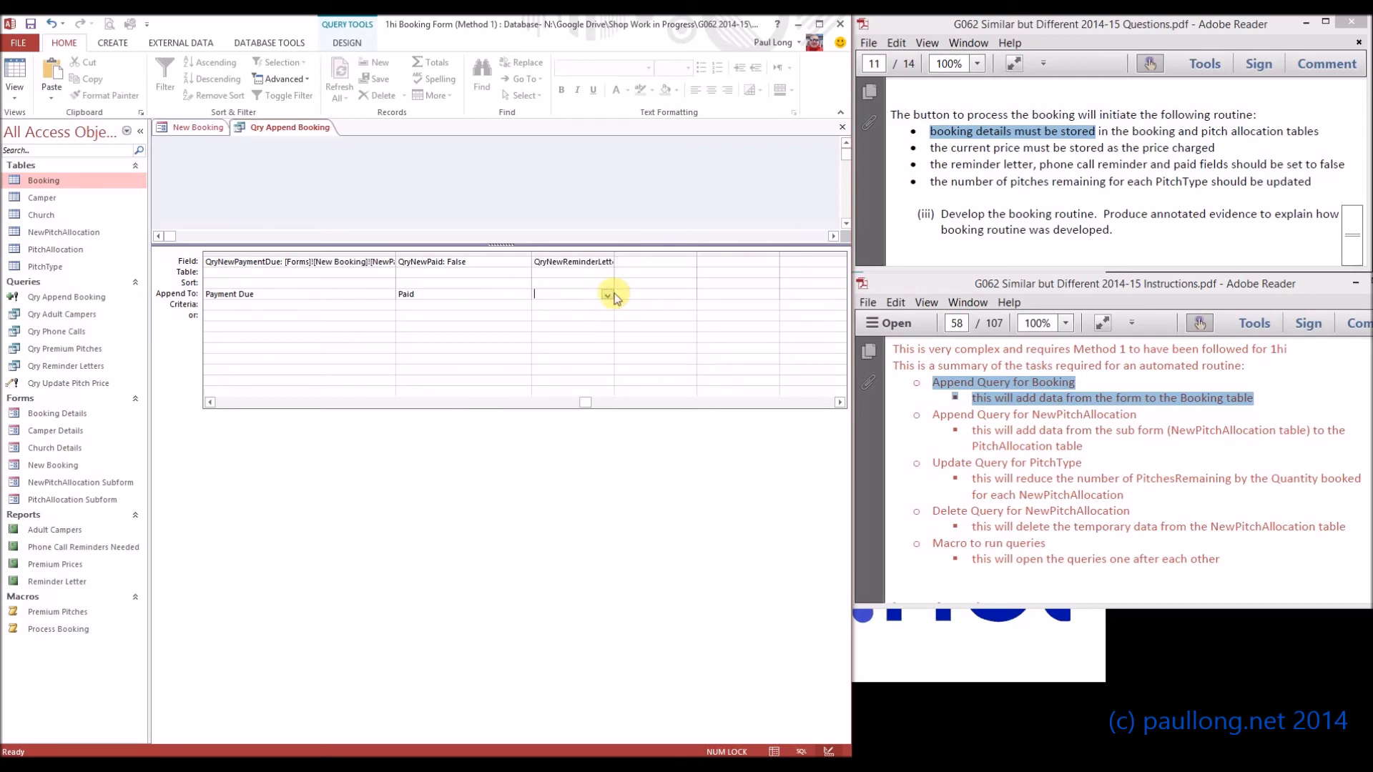
click(609, 296)
click(572, 334)
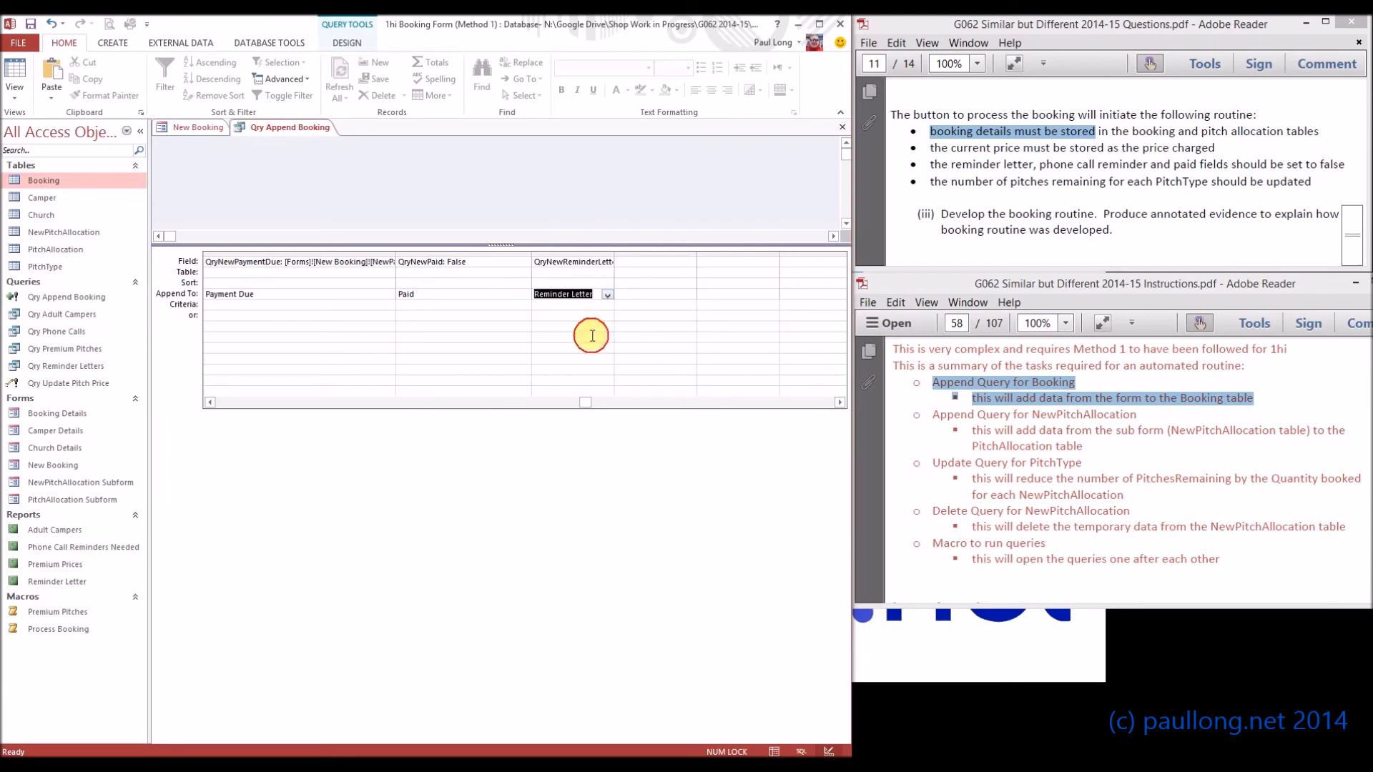
Add a calculated field QryNewPhoneCall set to False in the next empty query column and append it to Phone Call Reminder.
click(644, 265)
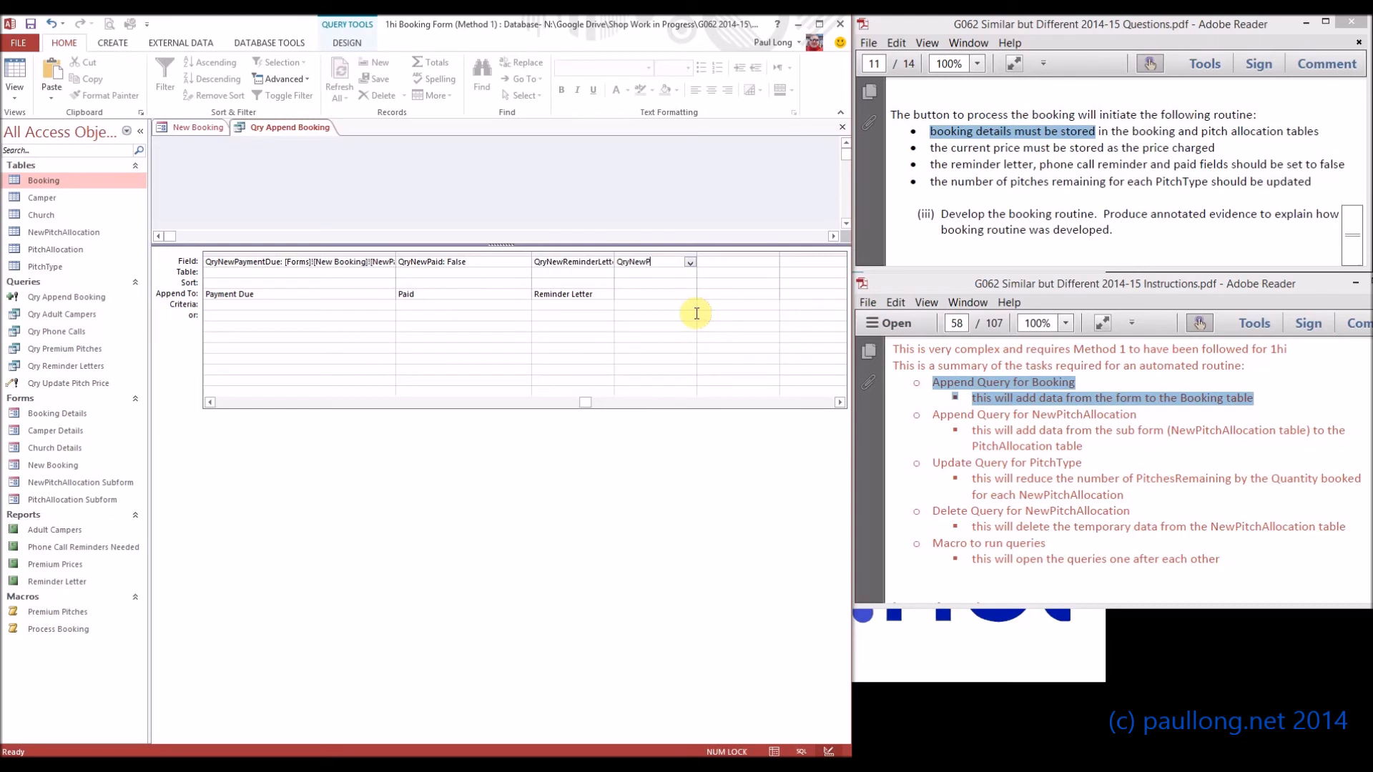
text(QryNewPhoneCall:)
click(649, 303)
click(690, 295)
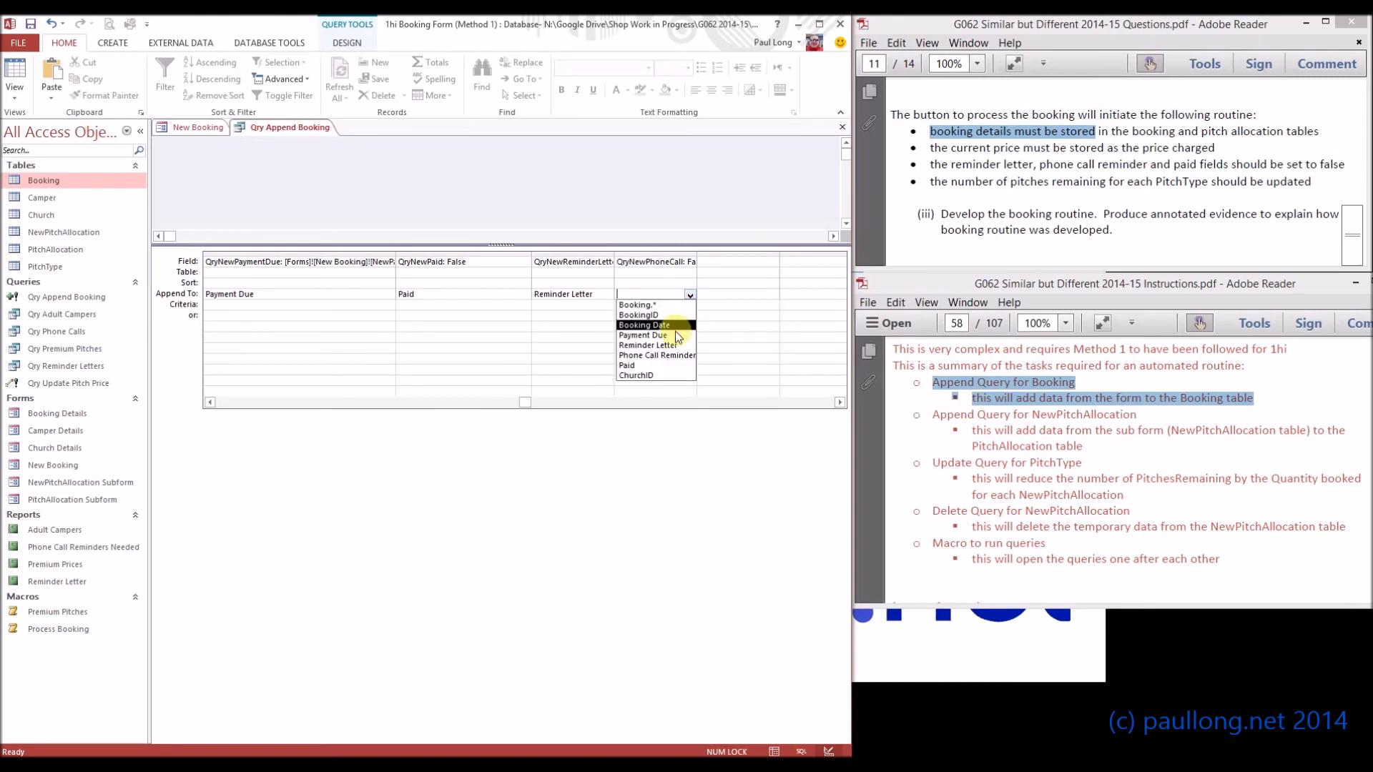
click(669, 355)
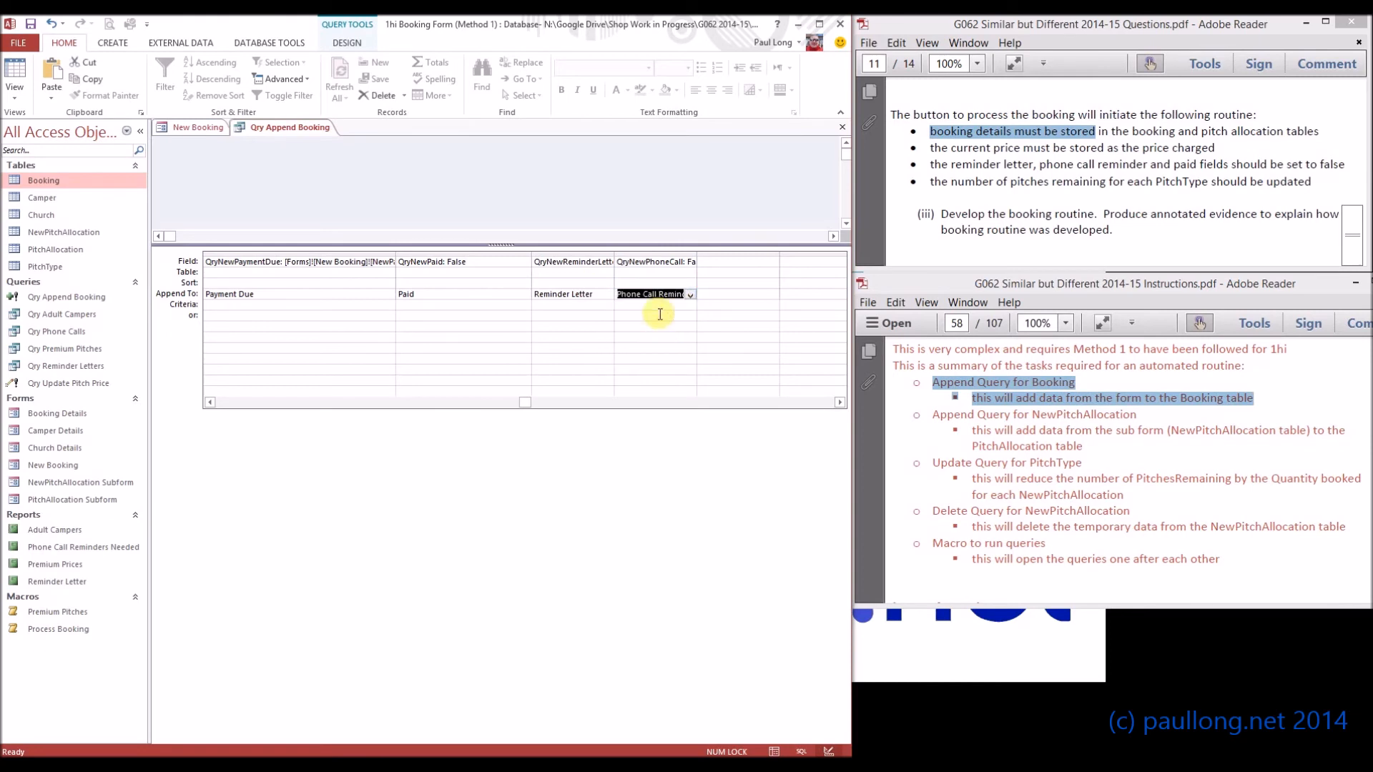
mouse_move(686, 264)
mouse_down()
mouse_move(705, 261)
mouse_move(658, 260)
mouse_move(705, 261)
mouse_up()
click(654, 326)
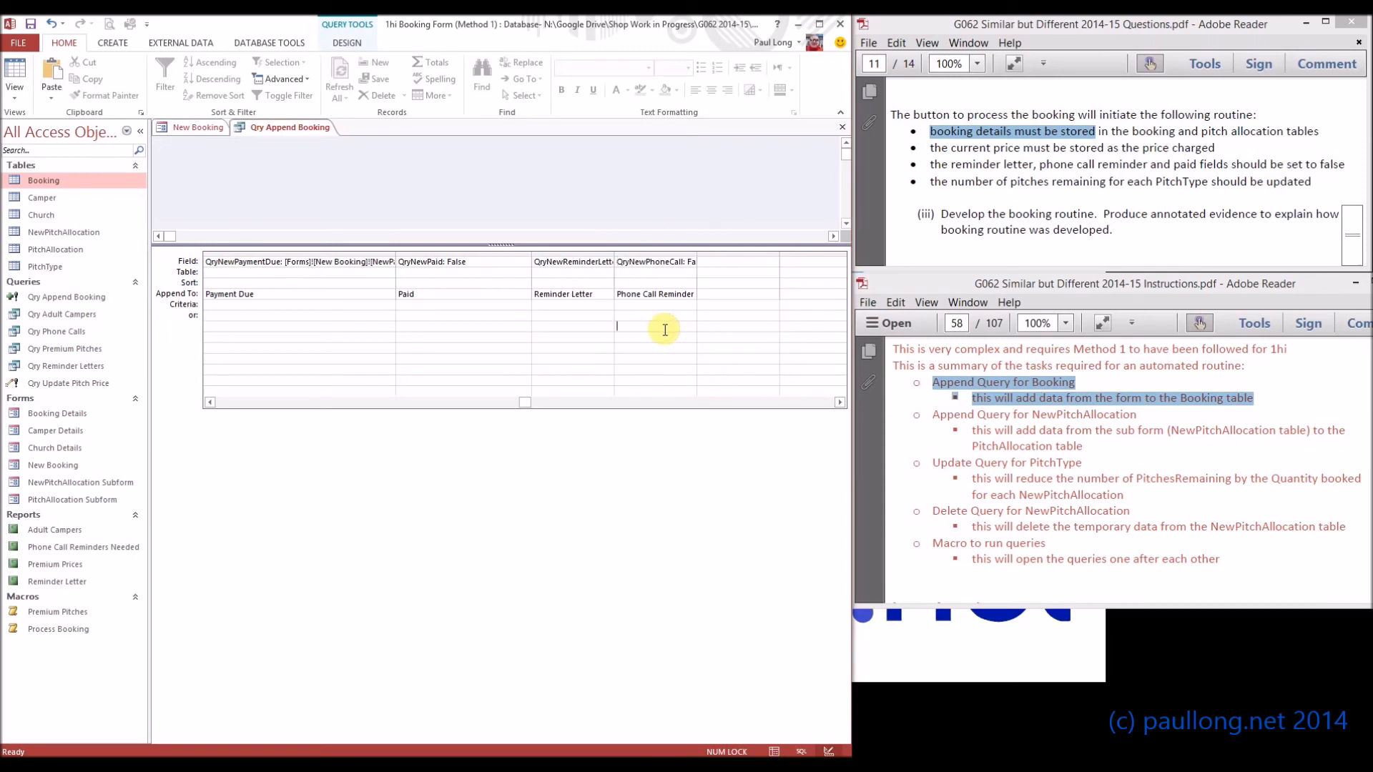
Preview the values Qry Append Booking would append in datasheet view, then return to design view.
click(14, 69)
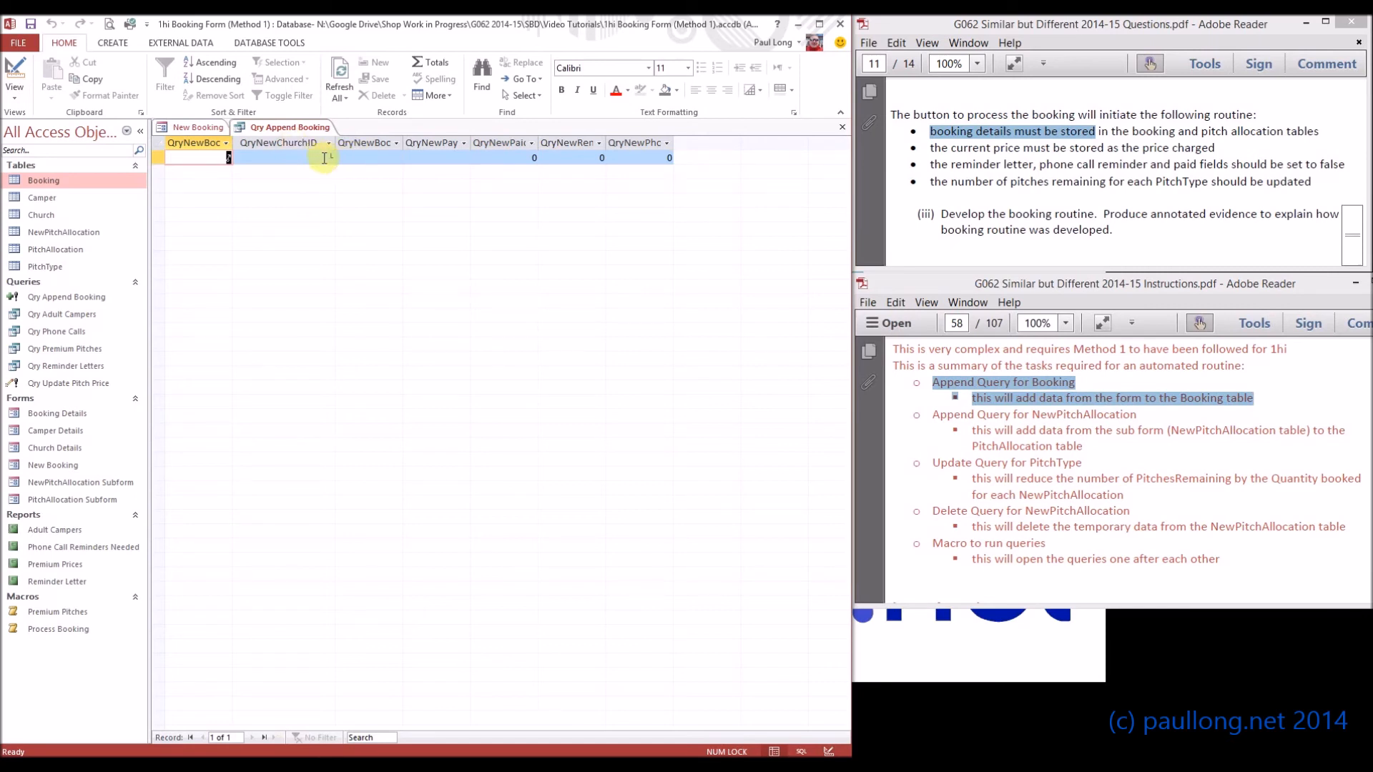
click(321, 155)
right_click(317, 130)
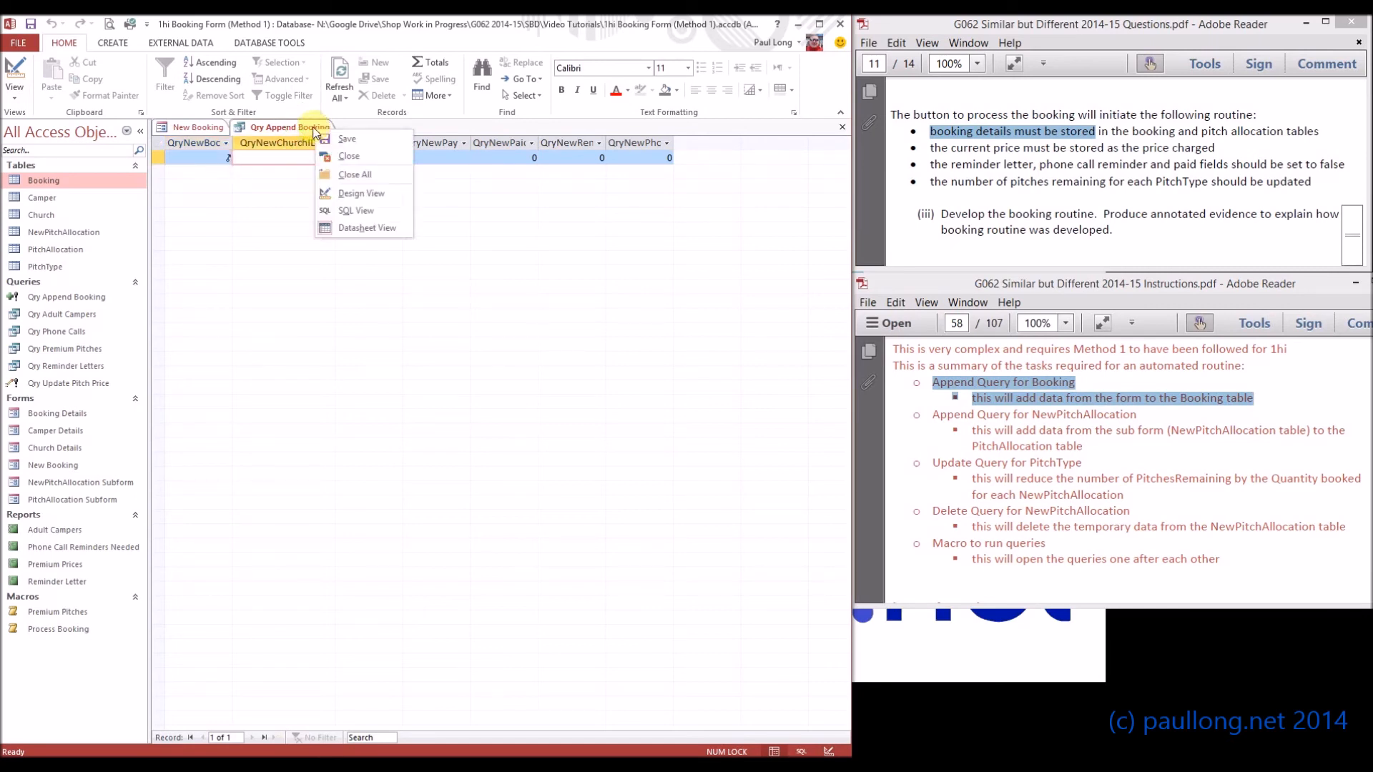
click(15, 70)
Try to run Qry Append Booking with the three new False fields included.
click(46, 77)
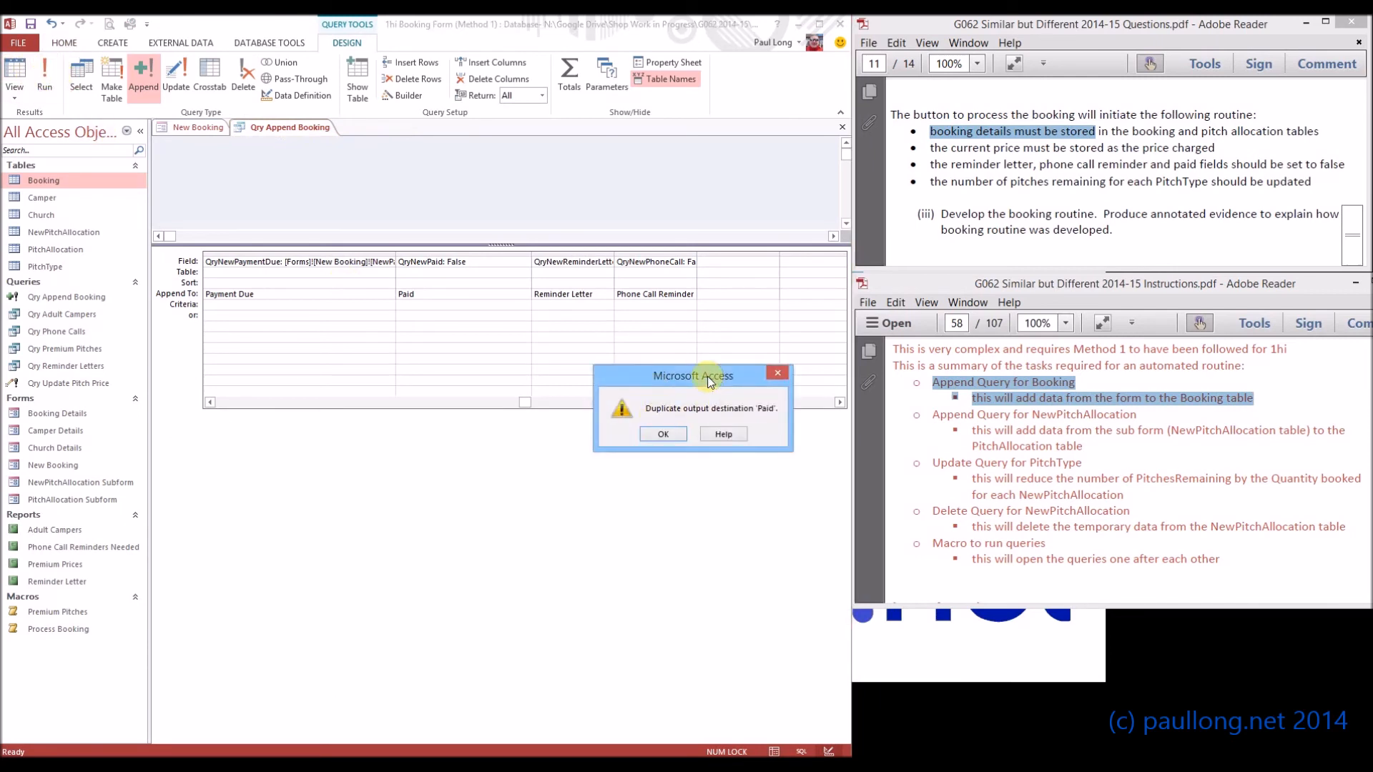
drag(709, 379, 647, 342)
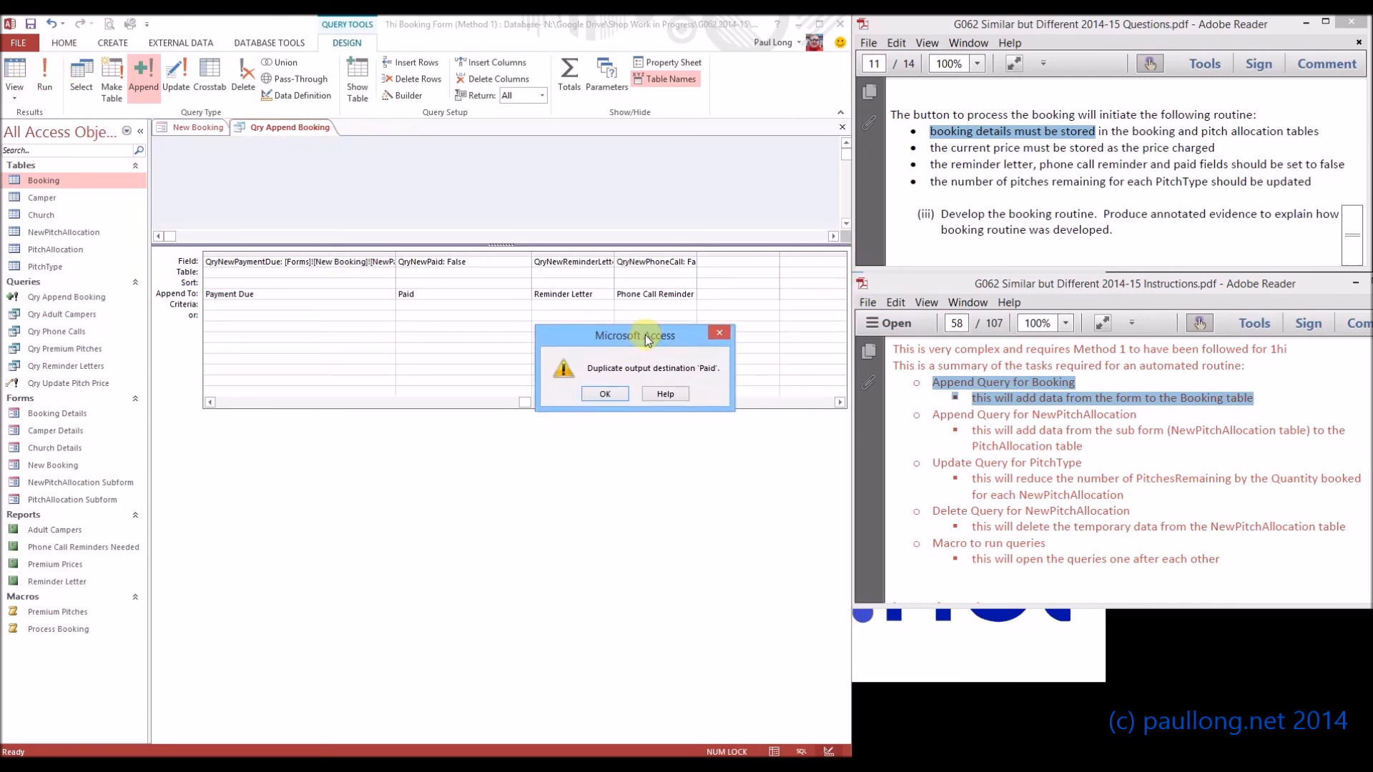
click(607, 394)
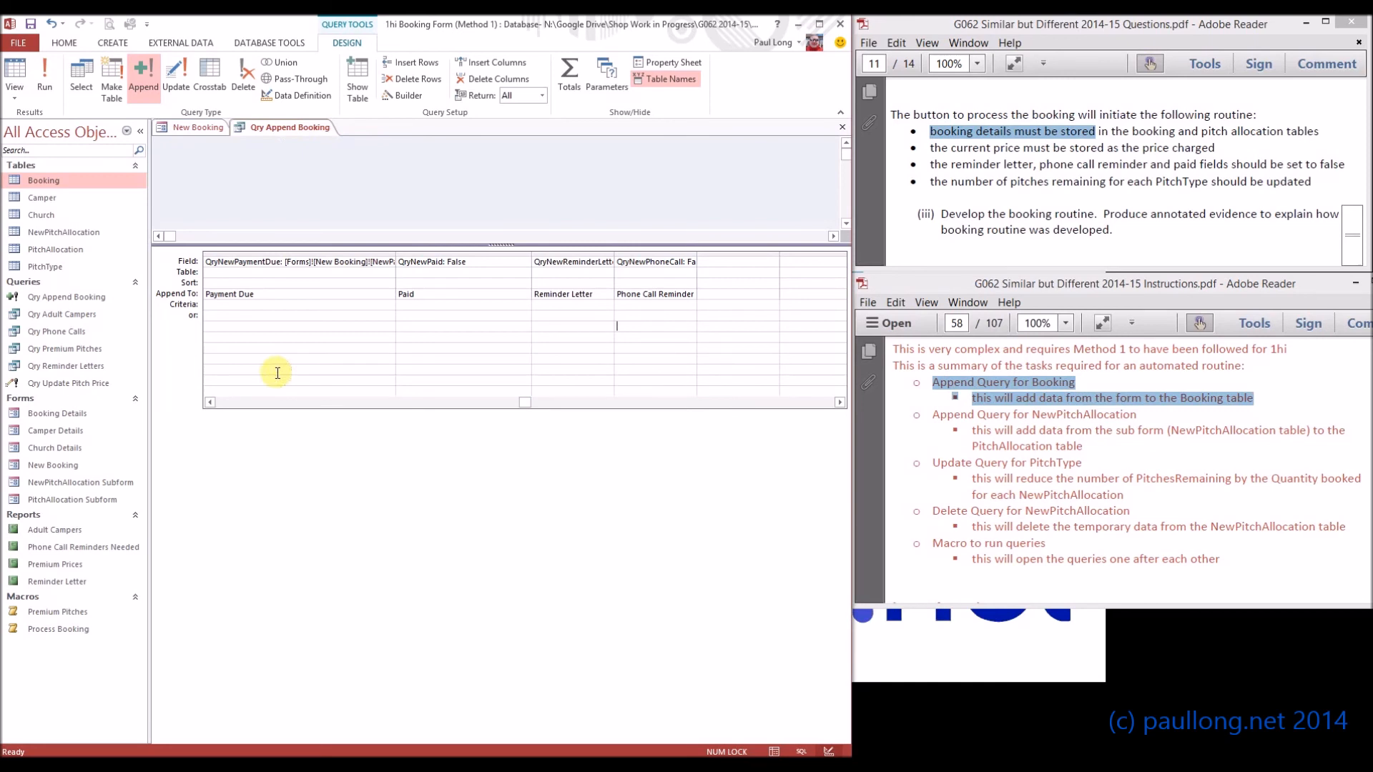
Change the append destination of the QryNewChurchID column to ChurchID.
click(210, 403)
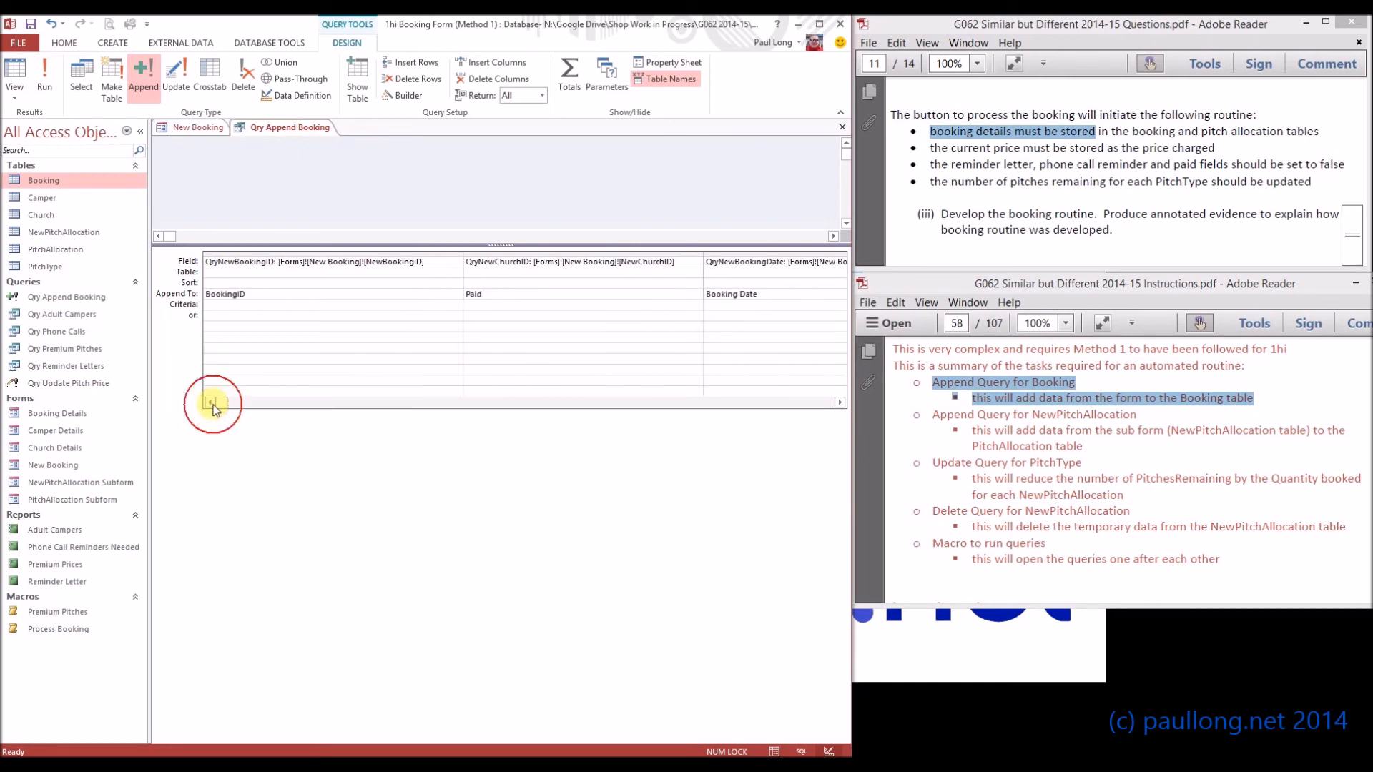
click(515, 294)
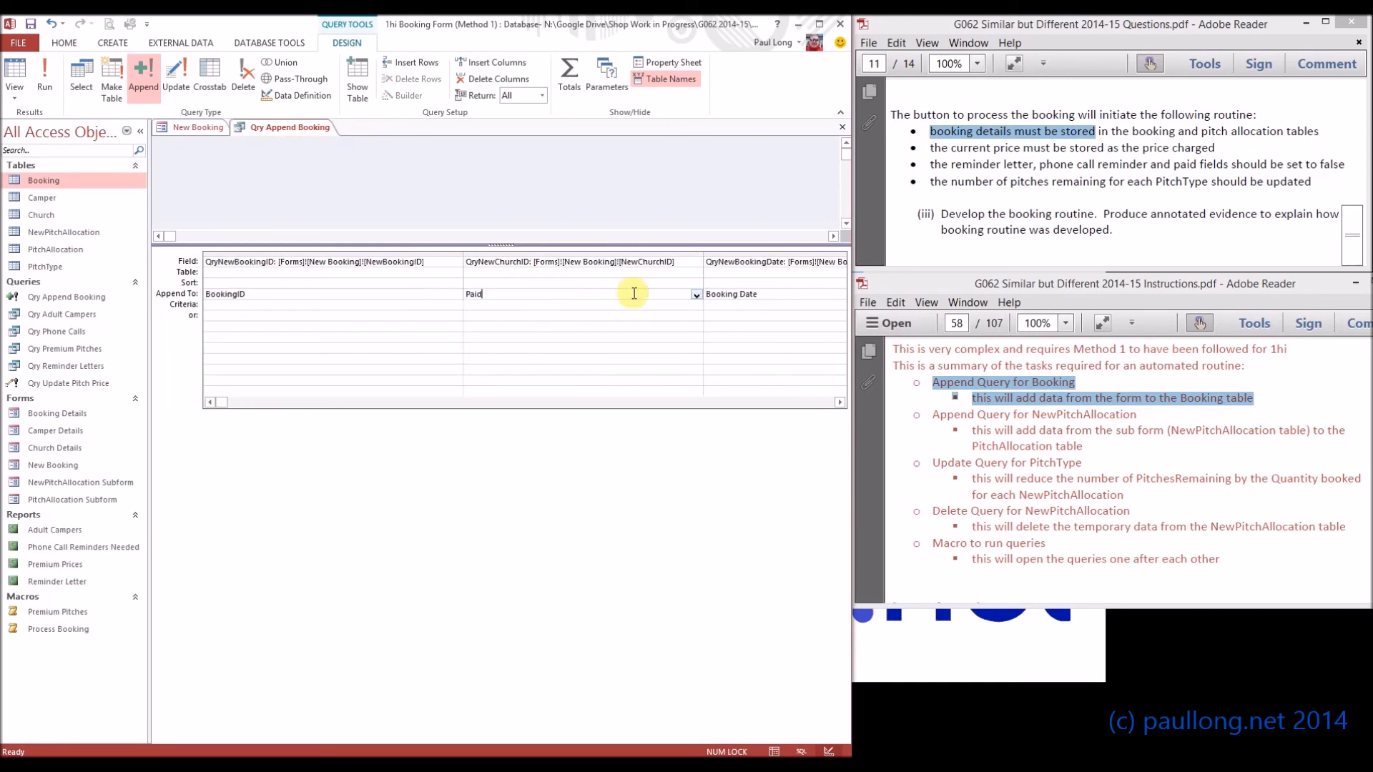
click(696, 296)
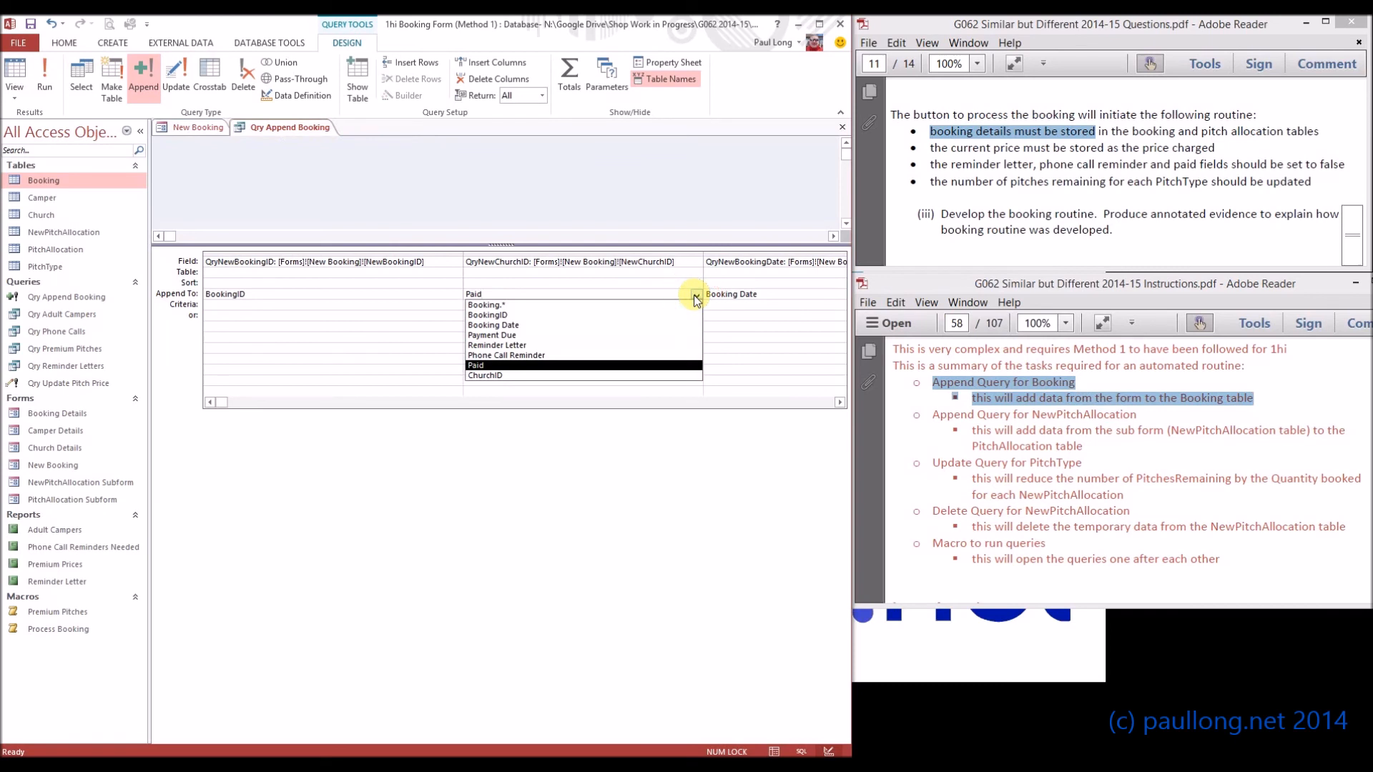
click(521, 376)
click(527, 306)
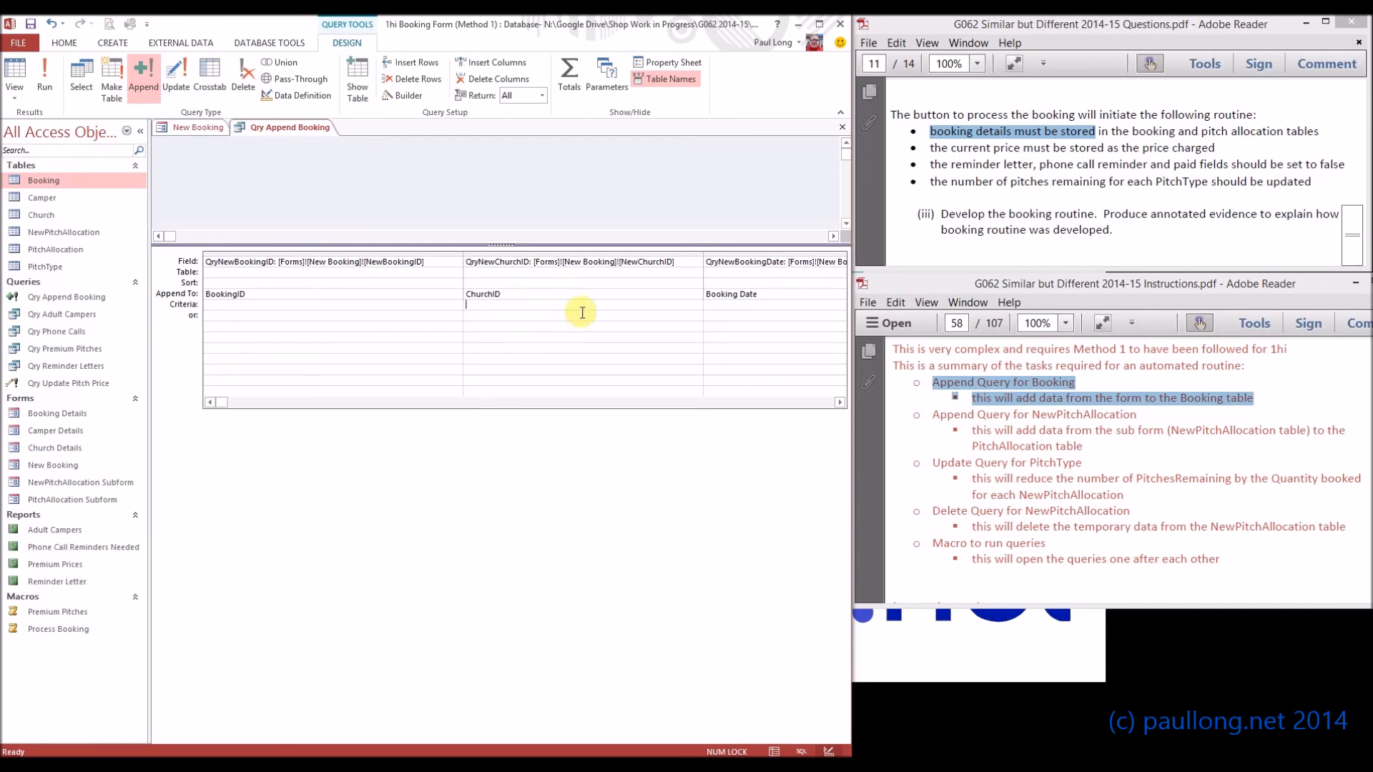
Run Qry Append Booking, approve the append, and open the Booking table to check the new record.
click(45, 77)
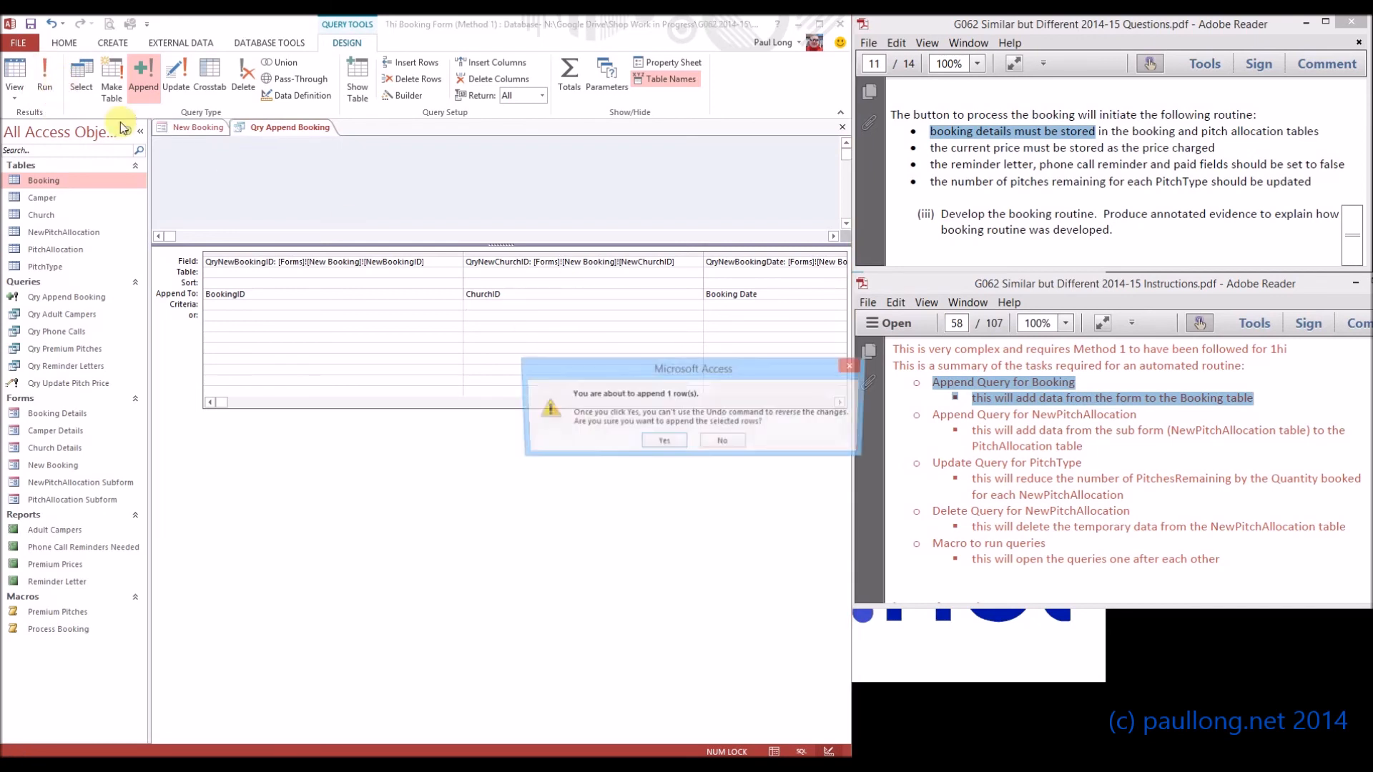
click(661, 442)
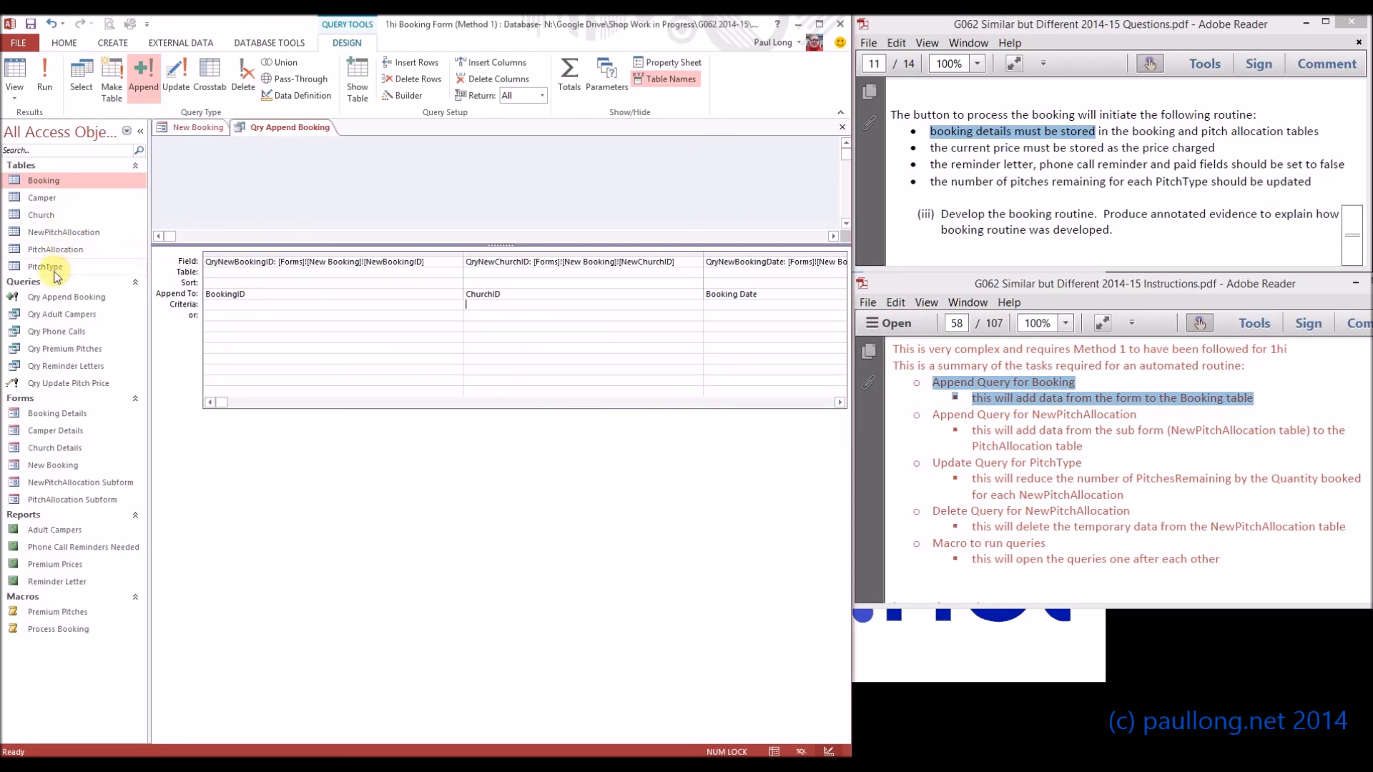
double_click(44, 180)
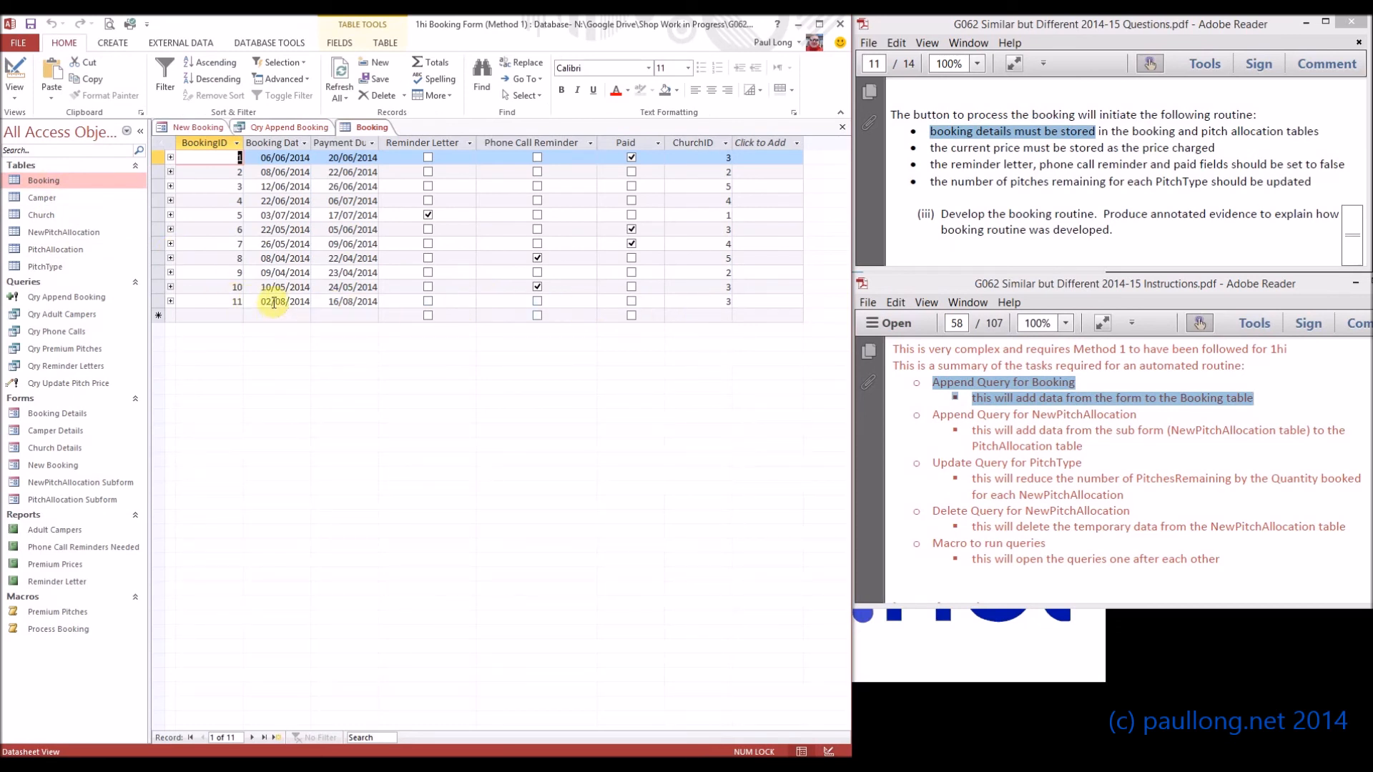
Delete the record with BookingID 11, close the Booking table, and switch to the New Booking form.
click(159, 301)
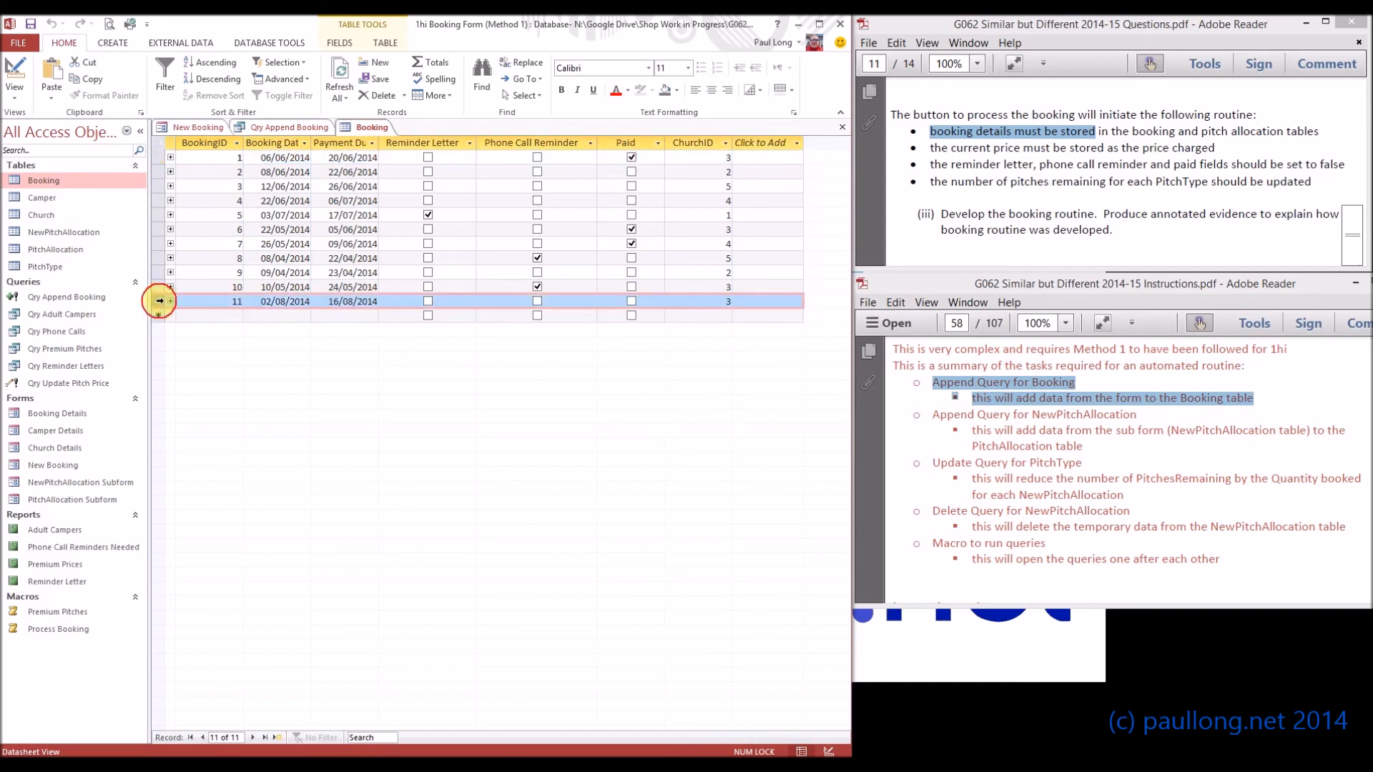
key(Delete)
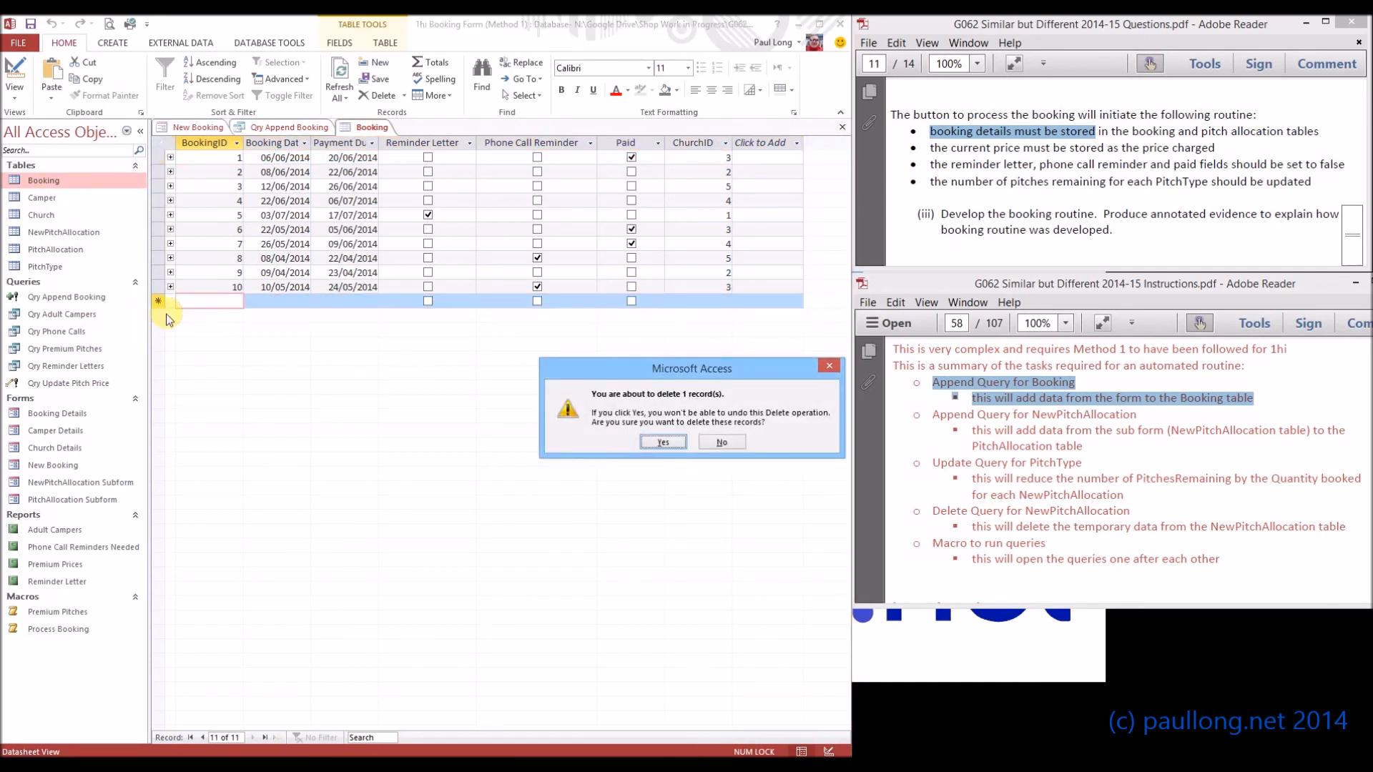
key(Return)
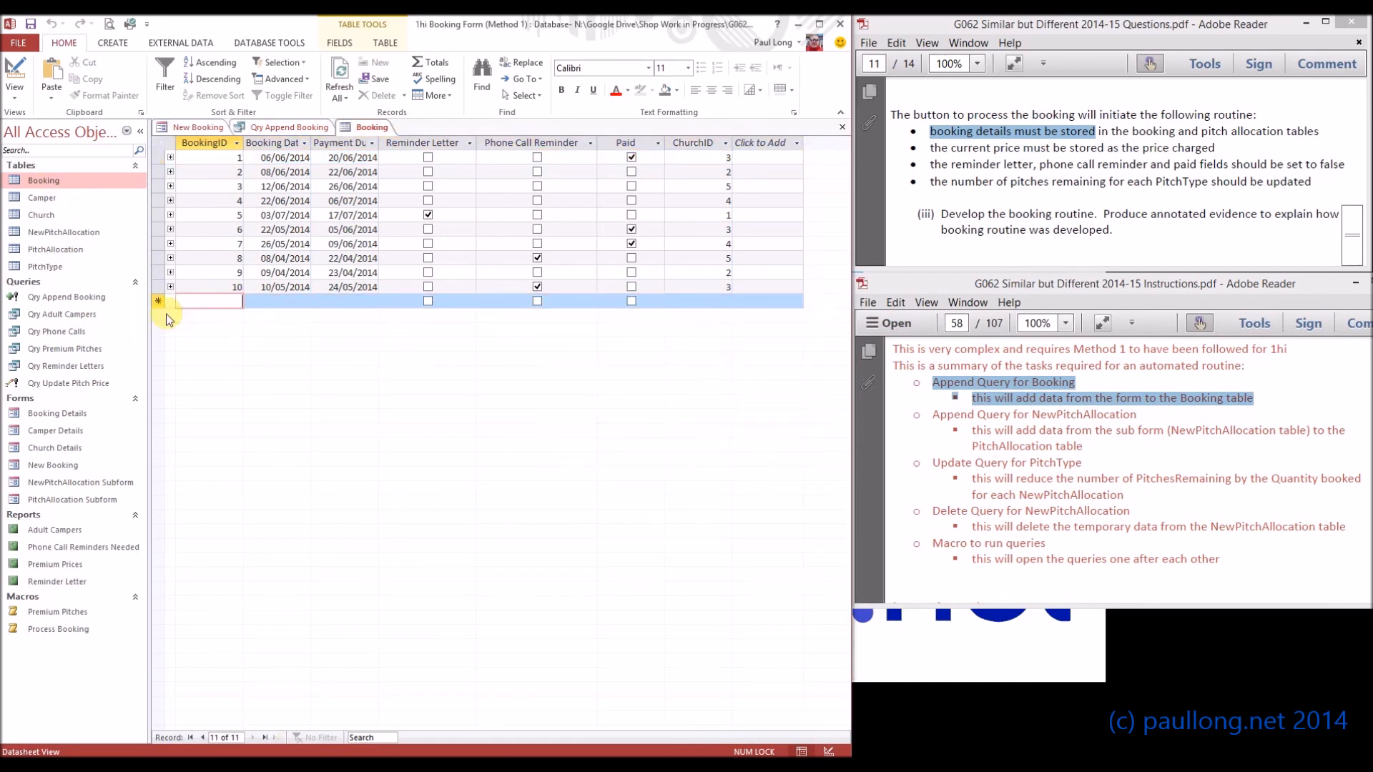
right_click(368, 128)
click(408, 158)
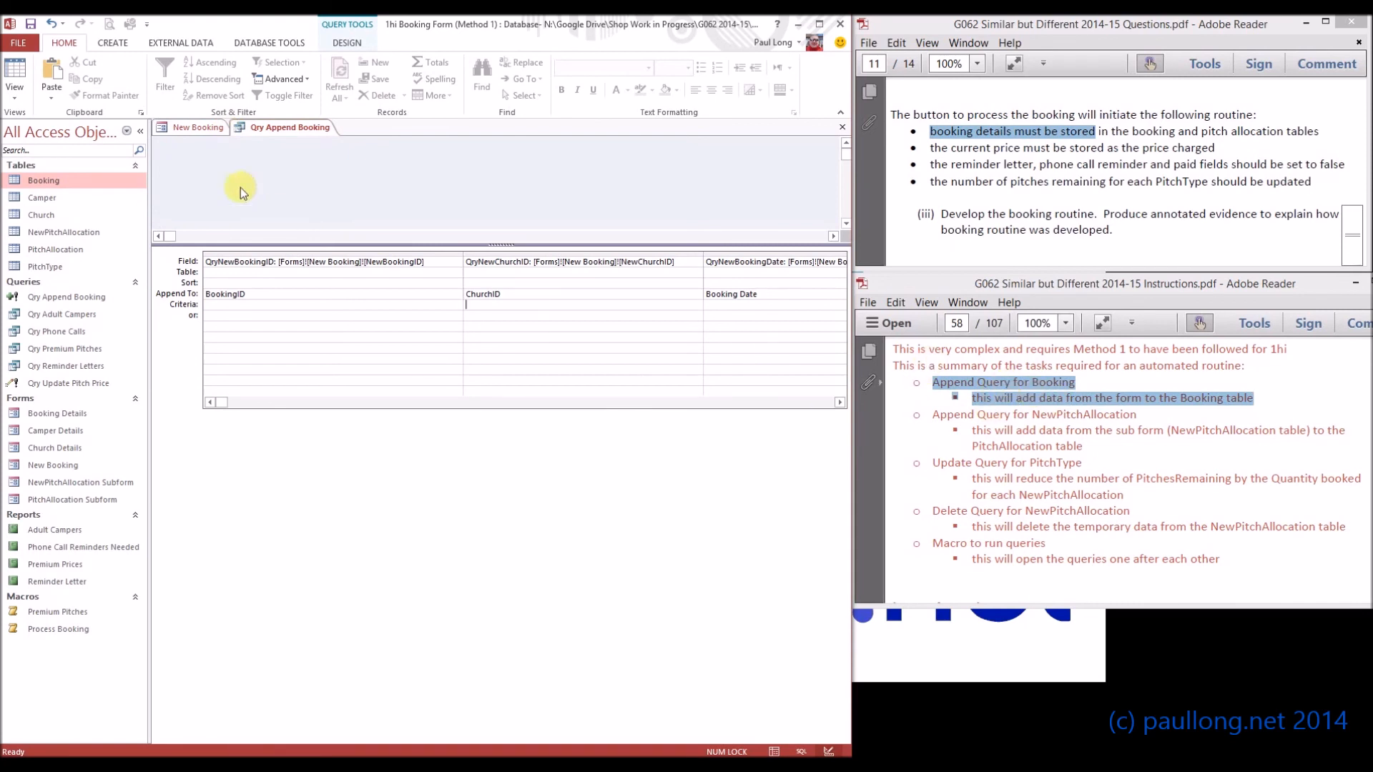
click(193, 127)
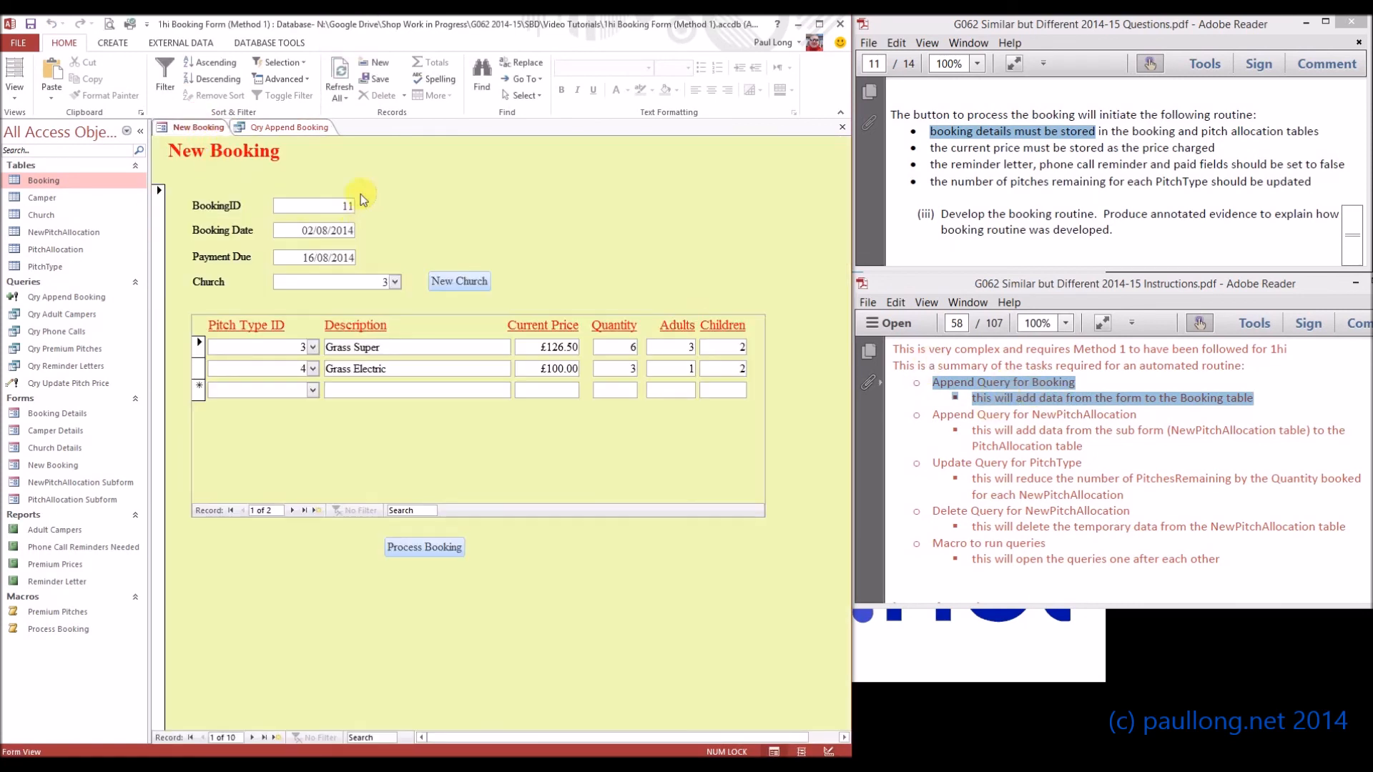